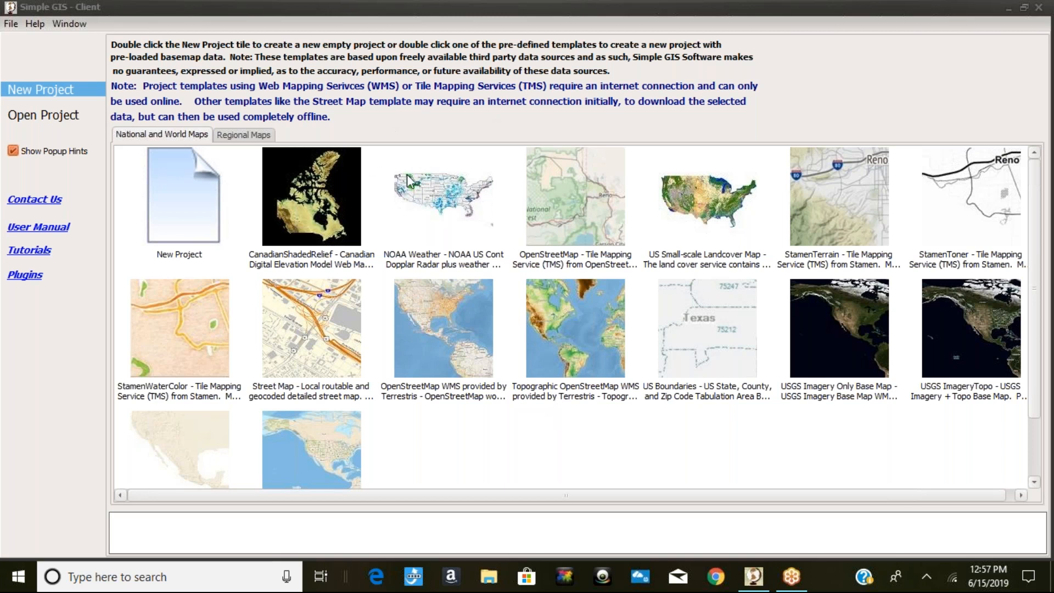
- Look over the existing and recent project files, and return to the new project templates
{"action": "left_click", "coordinate": [48, 122]}
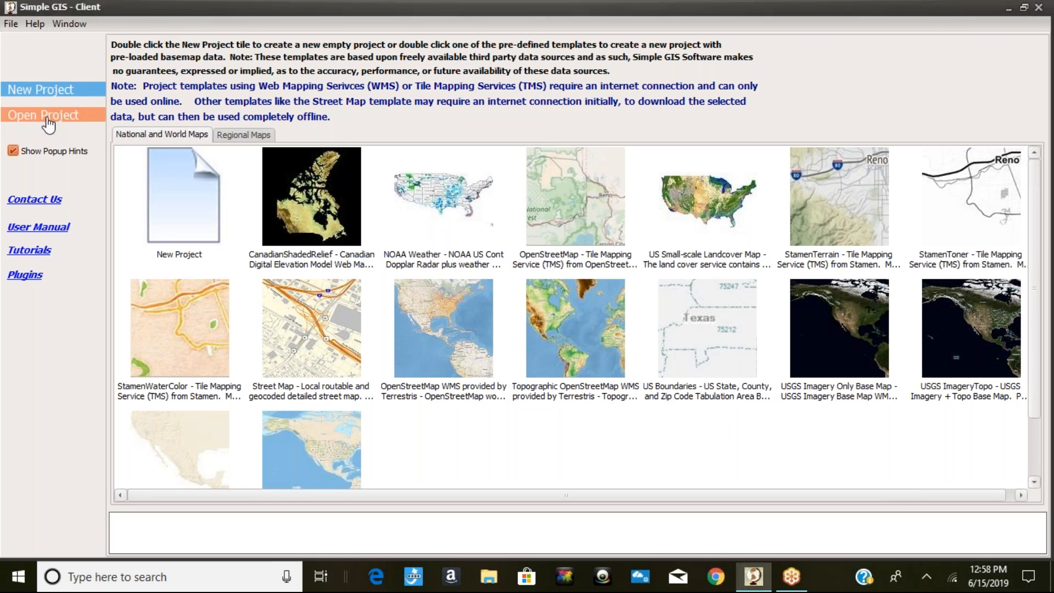
{"action": "left_click", "coordinate": [48, 122]}
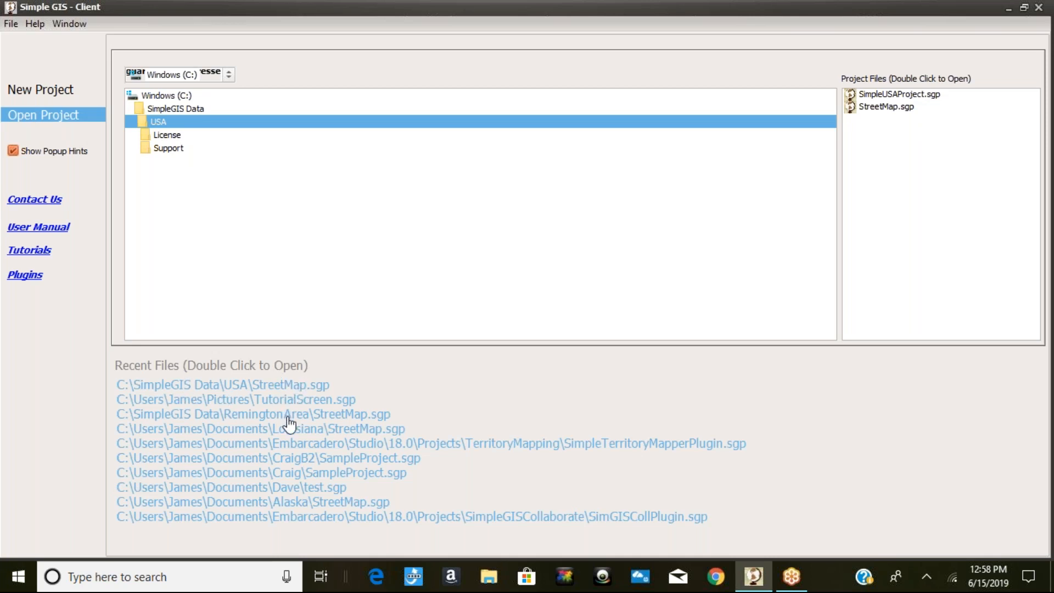
{"action": "left_click", "coordinate": [28, 93]}
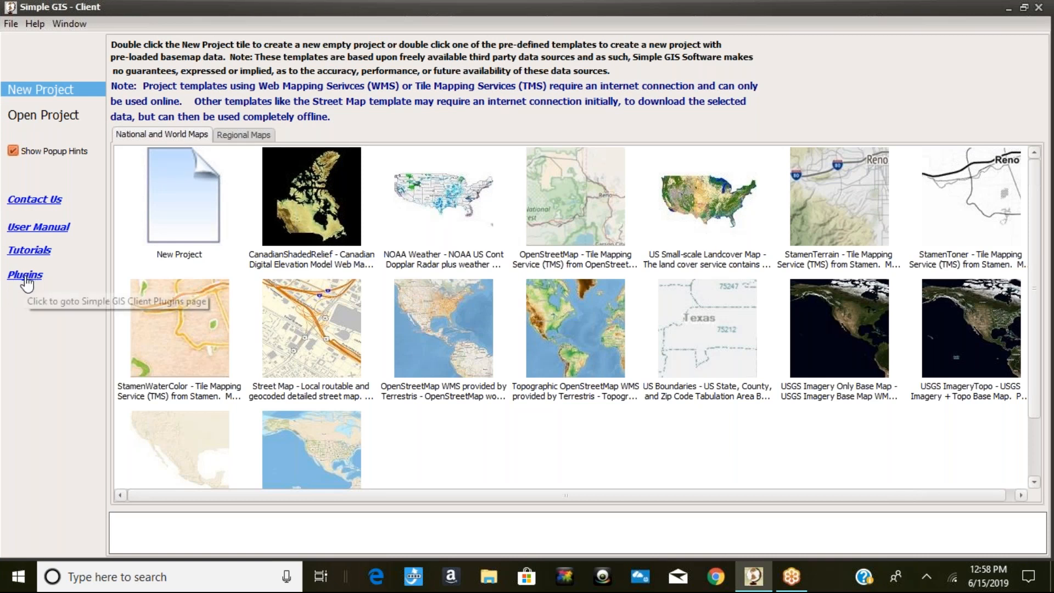
- Review the descriptions of the Extended Geoprocessing, Simple GIS Collaborate and Simple Territory Mapper plugins in the plugin manager, and close it
{"action": "left_click", "coordinate": [48, 272]}
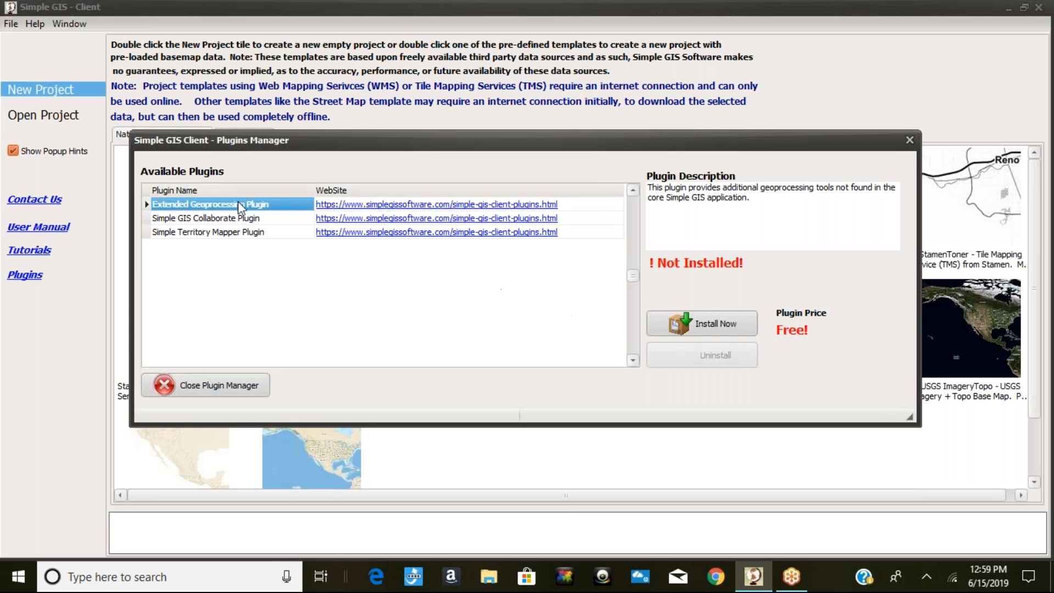
{"action": "left_click", "coordinate": [237, 220]}
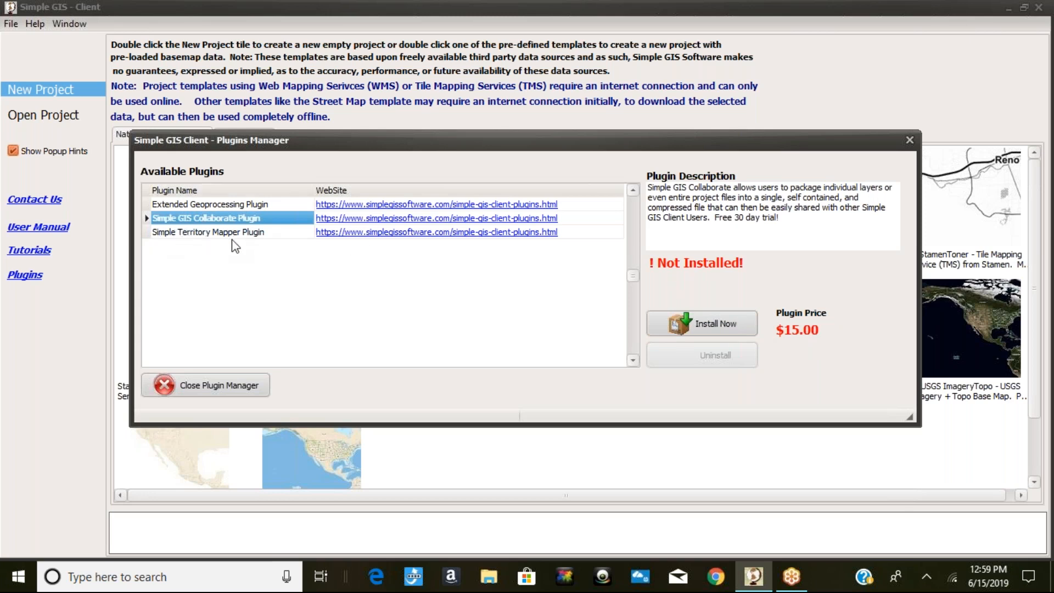
{"action": "left_click", "coordinate": [264, 233]}
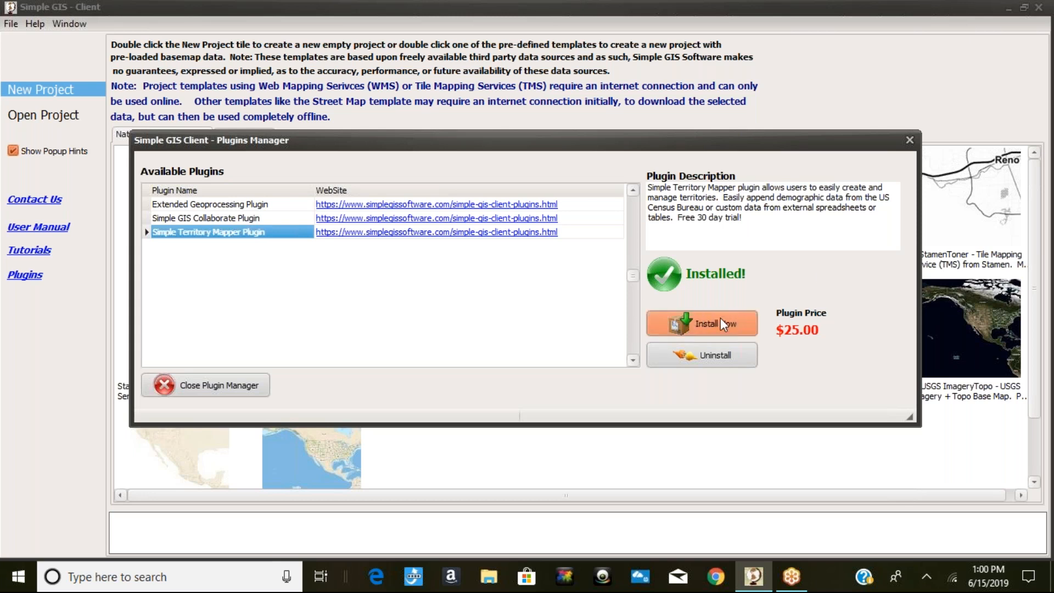
{"action": "left_click", "coordinate": [171, 384]}
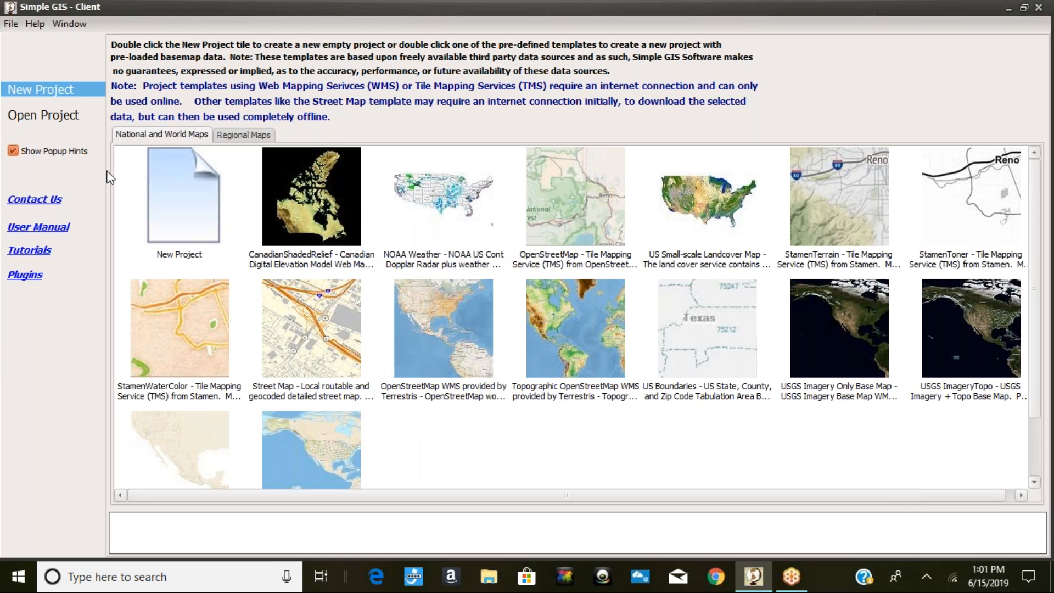
- Open the existing StreetMap.sgp project from the SimpleGIS Data USA folder
{"action": "left_click", "coordinate": [39, 94]}
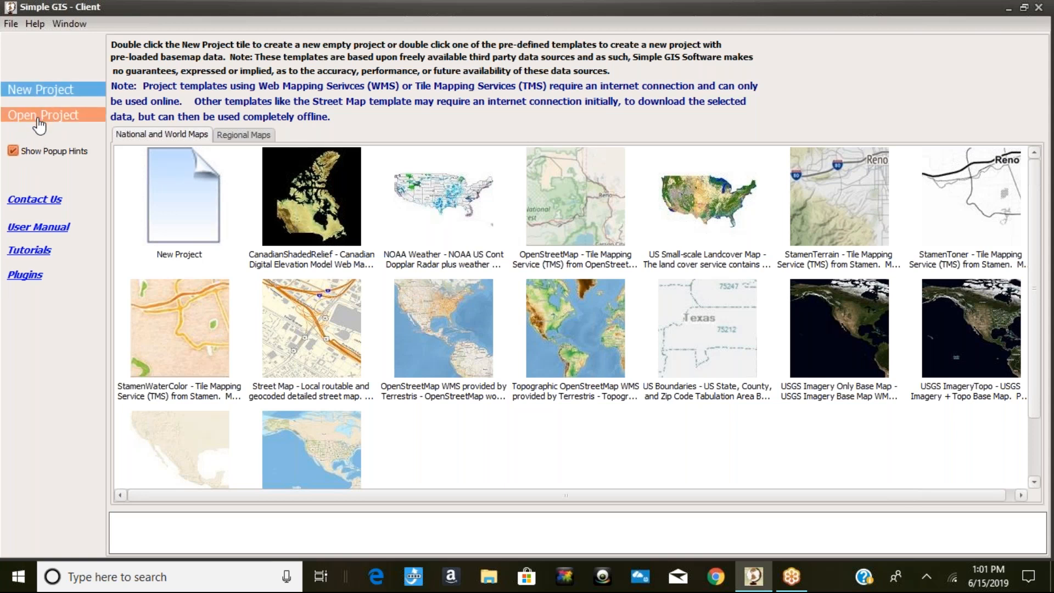
{"action": "left_click", "coordinate": [39, 116]}
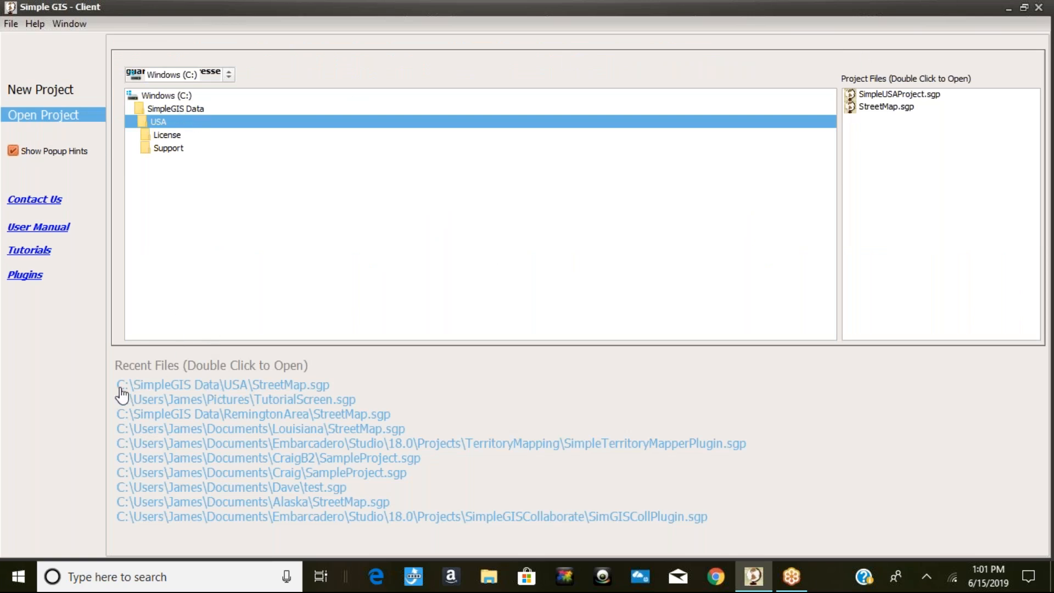
{"action": "left_click", "coordinate": [237, 387]}
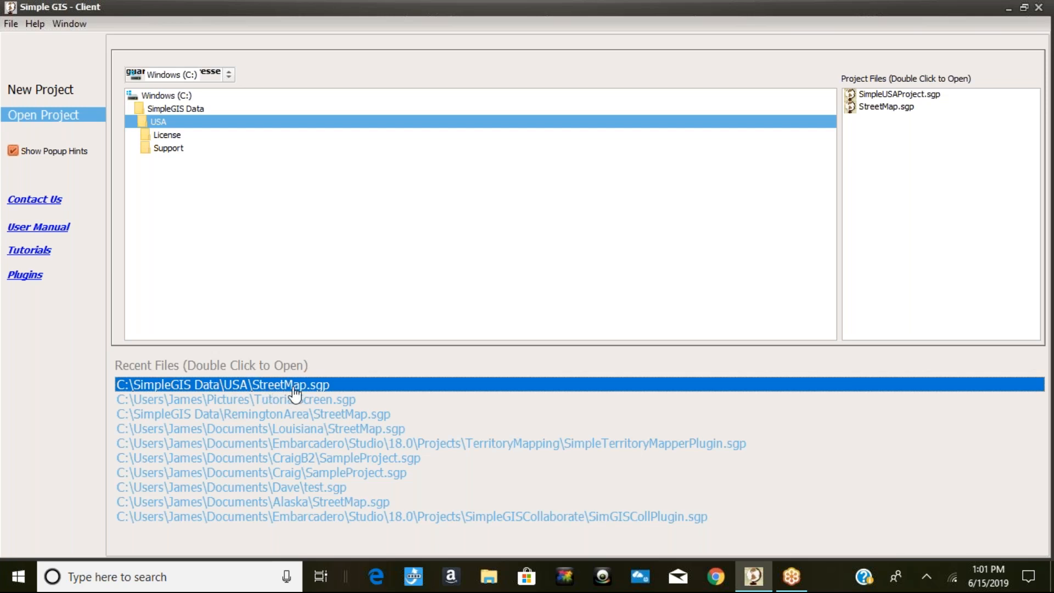
{"action": "double_click", "coordinate": [294, 387]}
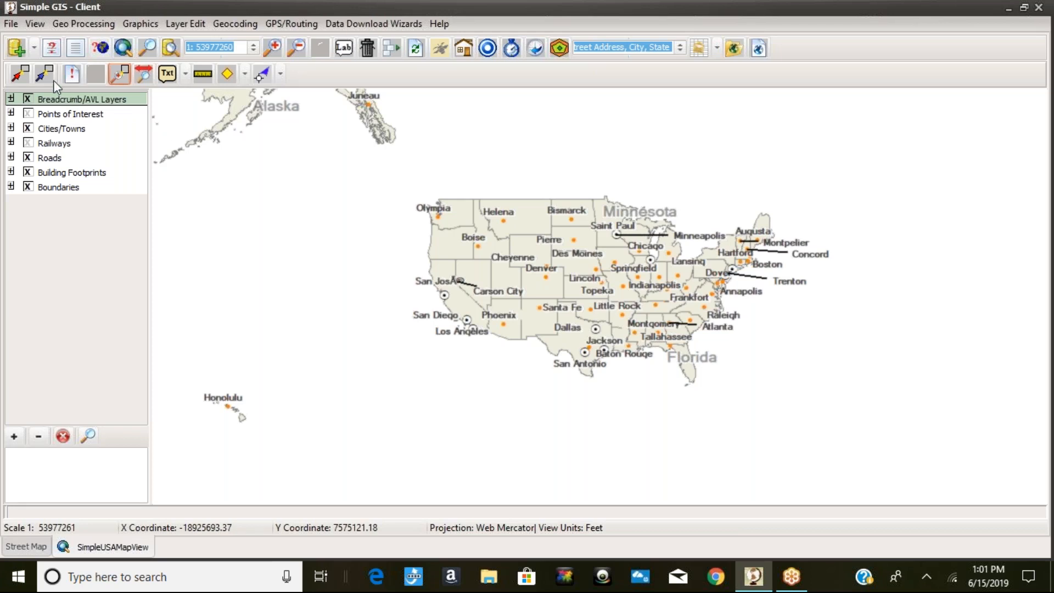
- Look over the territory mapping commands and the table of contents in the Simple Territory Mapper manual, and close the manual
{"action": "left_click", "coordinate": [85, 25]}
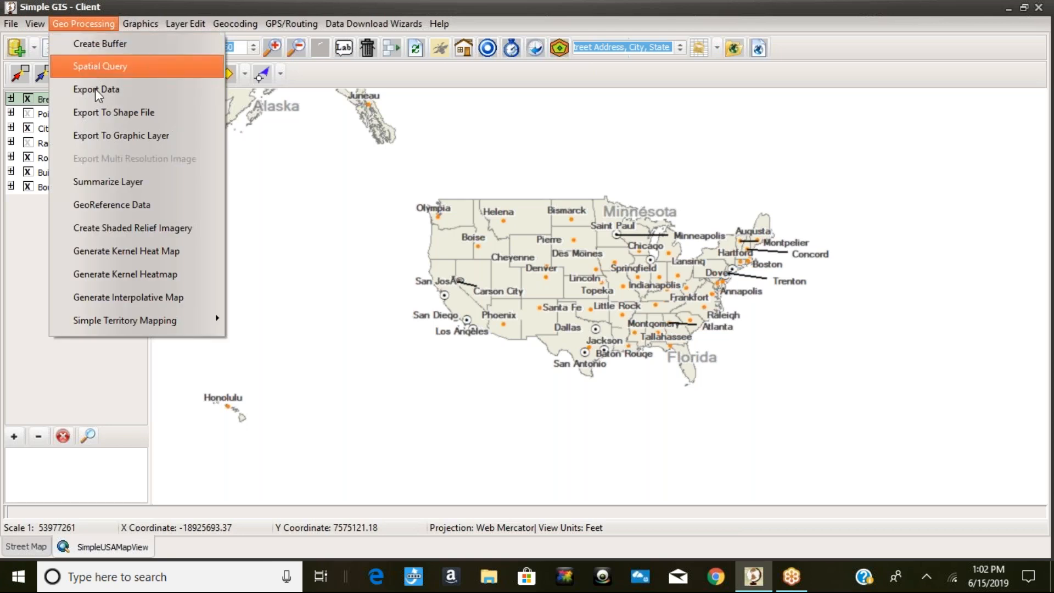
{"action": "mouse_move", "coordinate": [138, 323]}
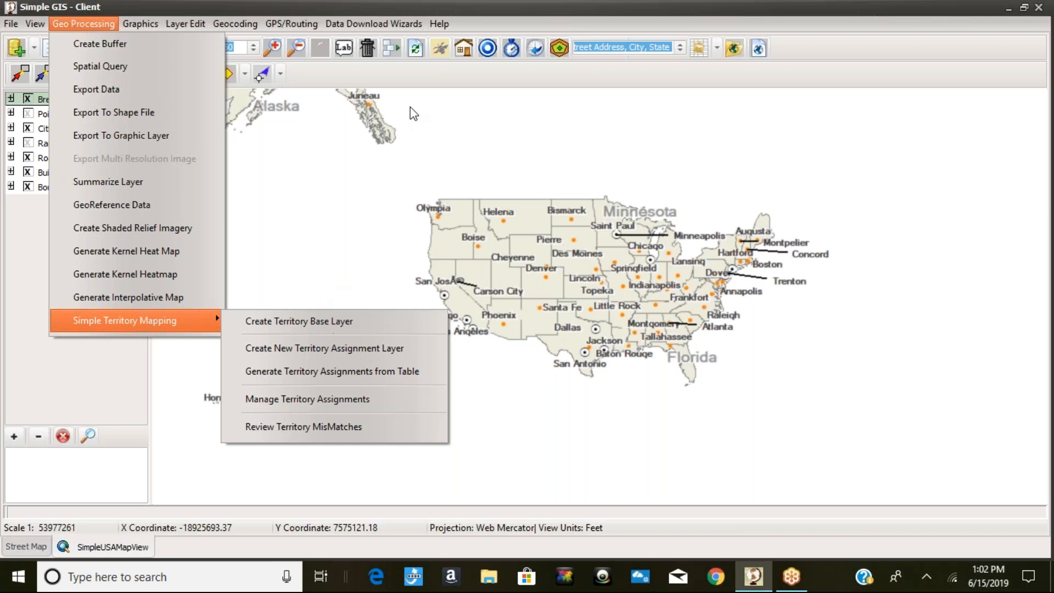
{"action": "left_click", "coordinate": [441, 19]}
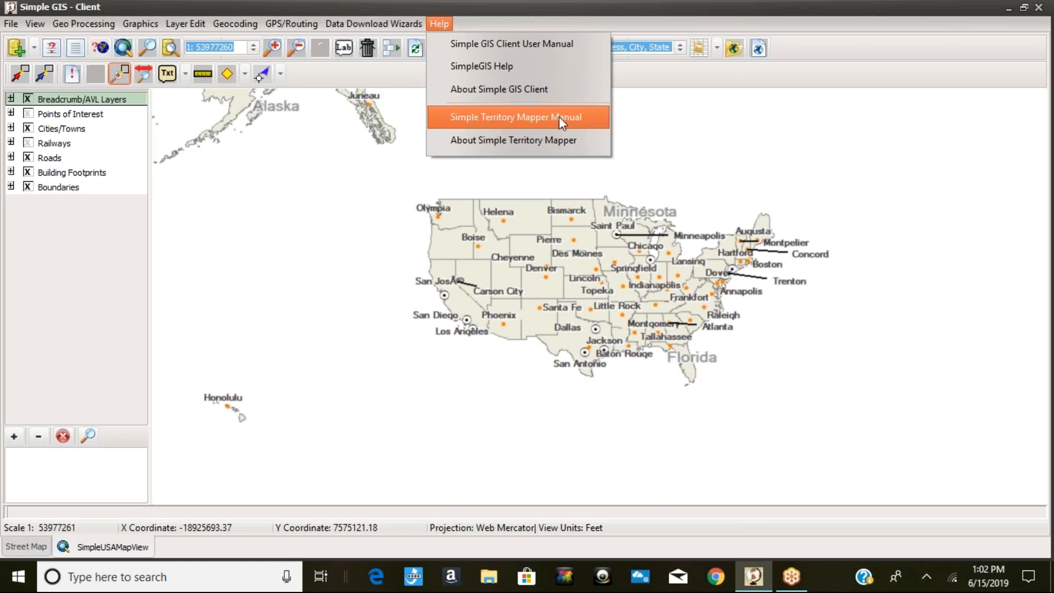
{"action": "left_click", "coordinate": [525, 119]}
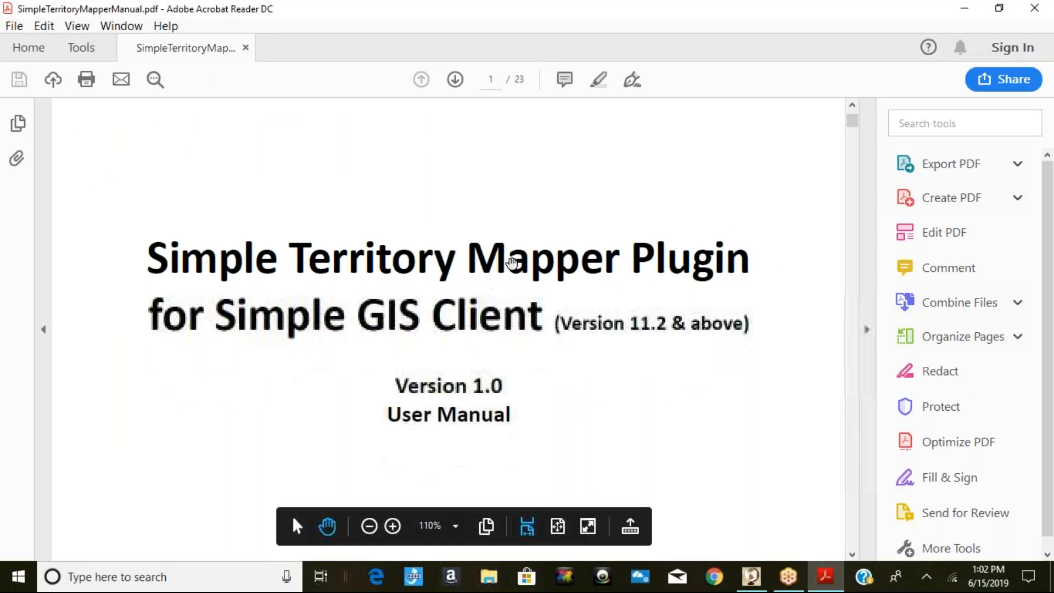
{"action": "scroll", "coordinate": [584, 350], "scroll_direction": "down", "scroll_amount": 5}
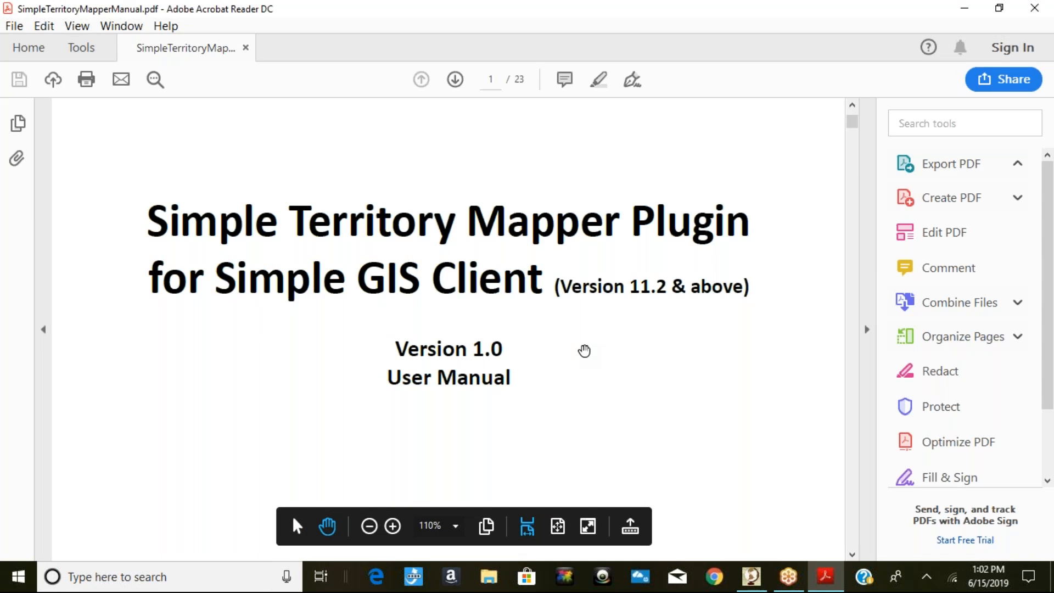
{"action": "scroll", "coordinate": [584, 350], "scroll_direction": "down", "scroll_amount": 10}
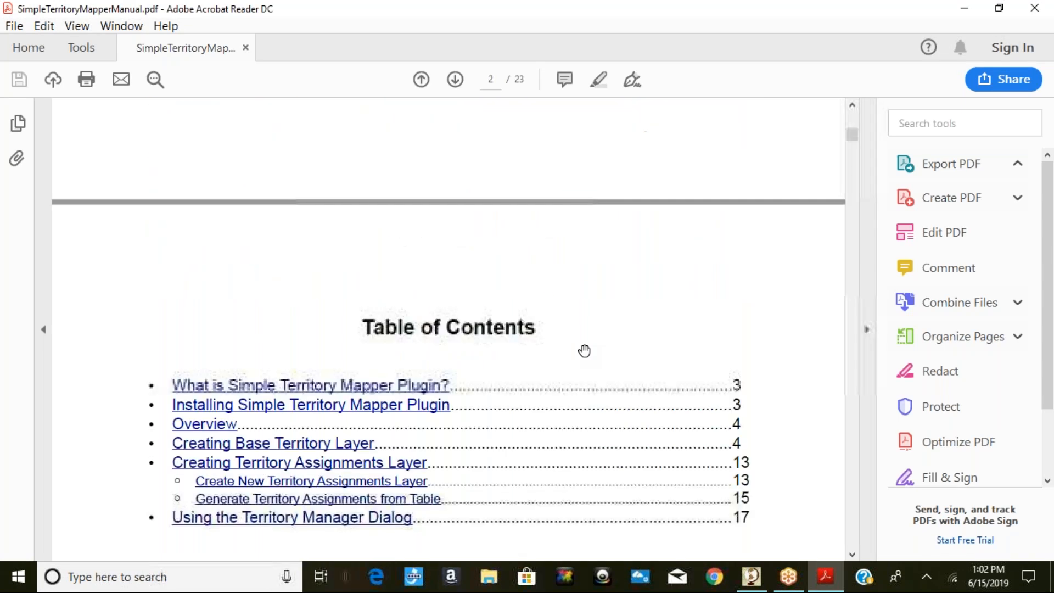
{"action": "scroll", "coordinate": [584, 350], "scroll_direction": "down", "scroll_amount": 2}
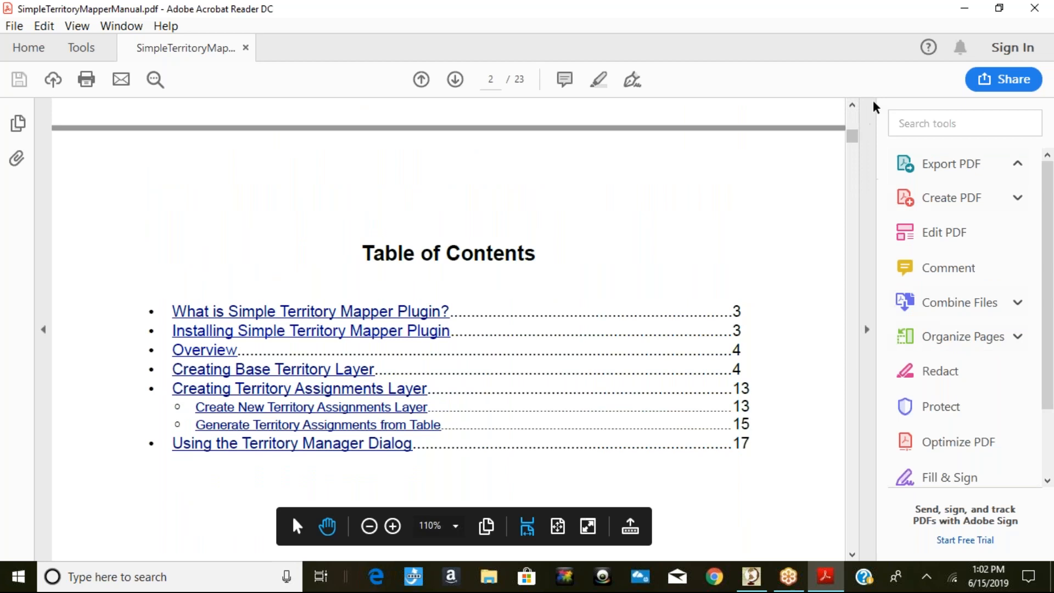
{"action": "left_click", "coordinate": [1034, 8]}
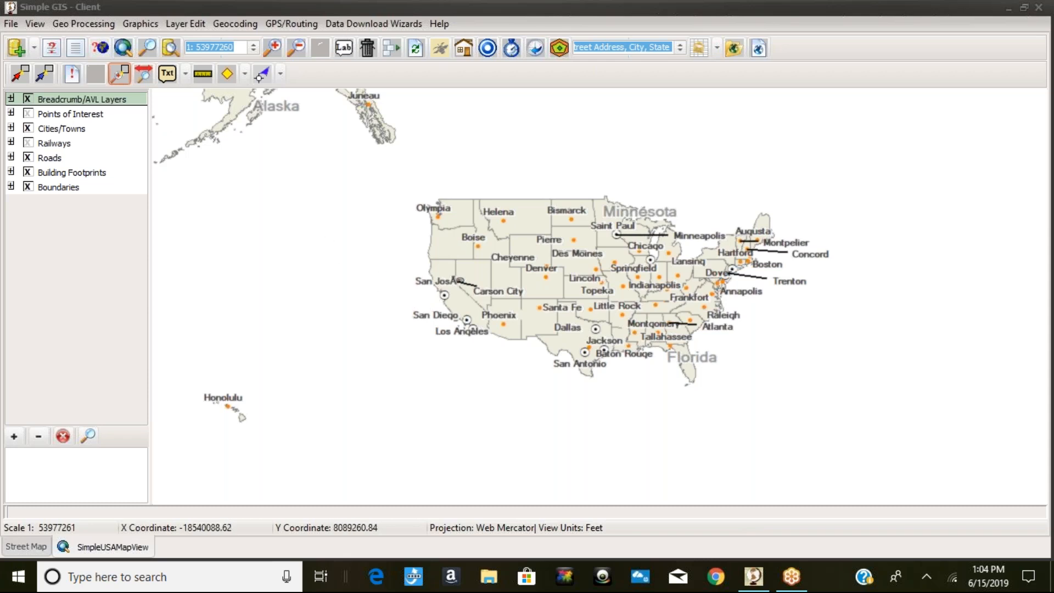
- Start a new territory base layer with stateboundaries in the Territories folder as the output shapefile and State as the boundary geography
{"action": "left_click", "coordinate": [83, 24]}
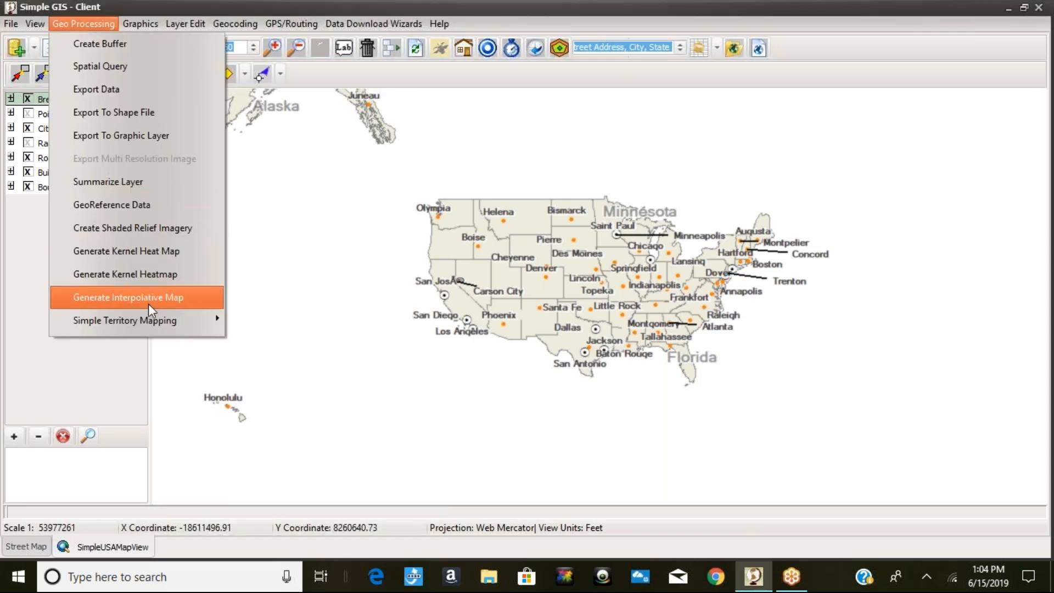
{"action": "mouse_move", "coordinate": [150, 322]}
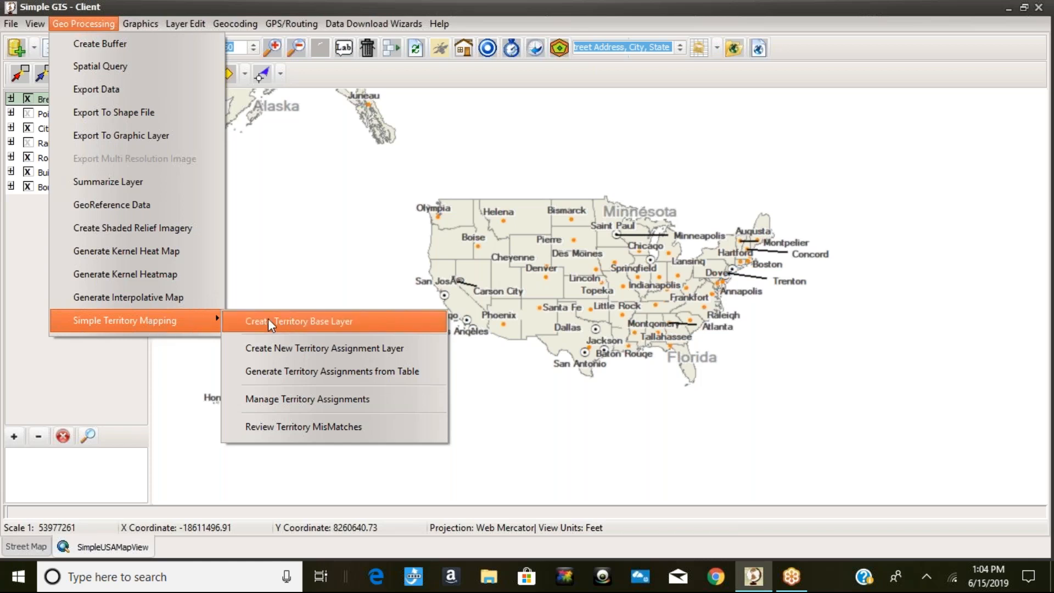
{"action": "left_click", "coordinate": [341, 321]}
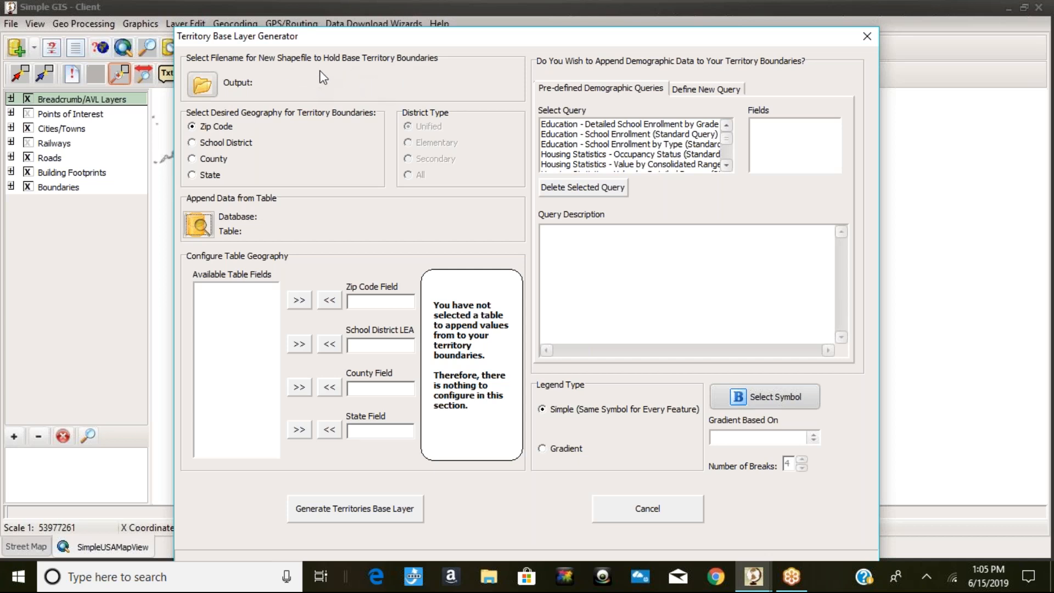
{"action": "left_click", "coordinate": [202, 85]}
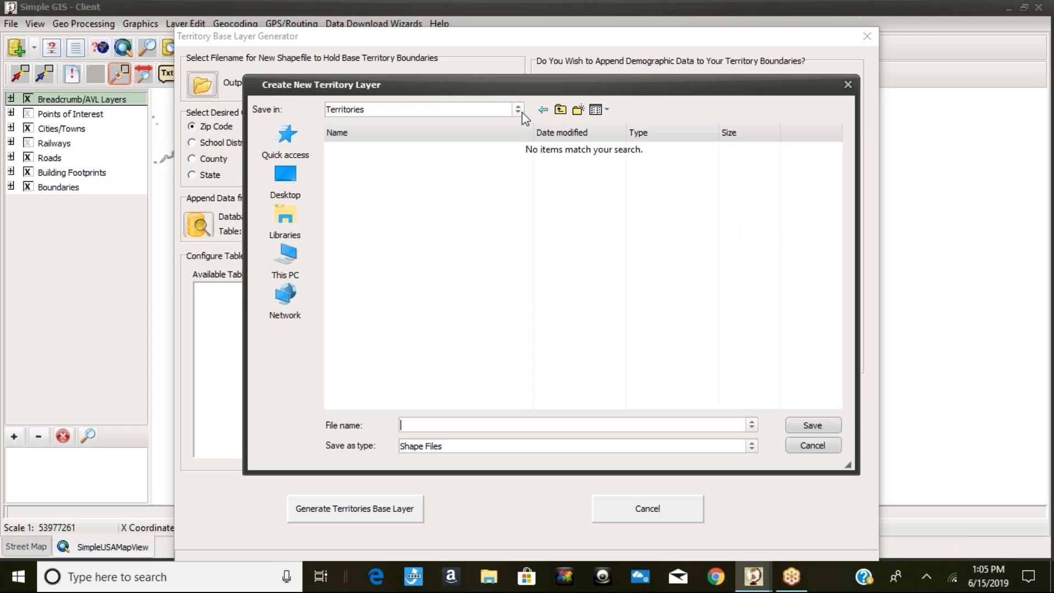
{"action": "left_click", "coordinate": [518, 109]}
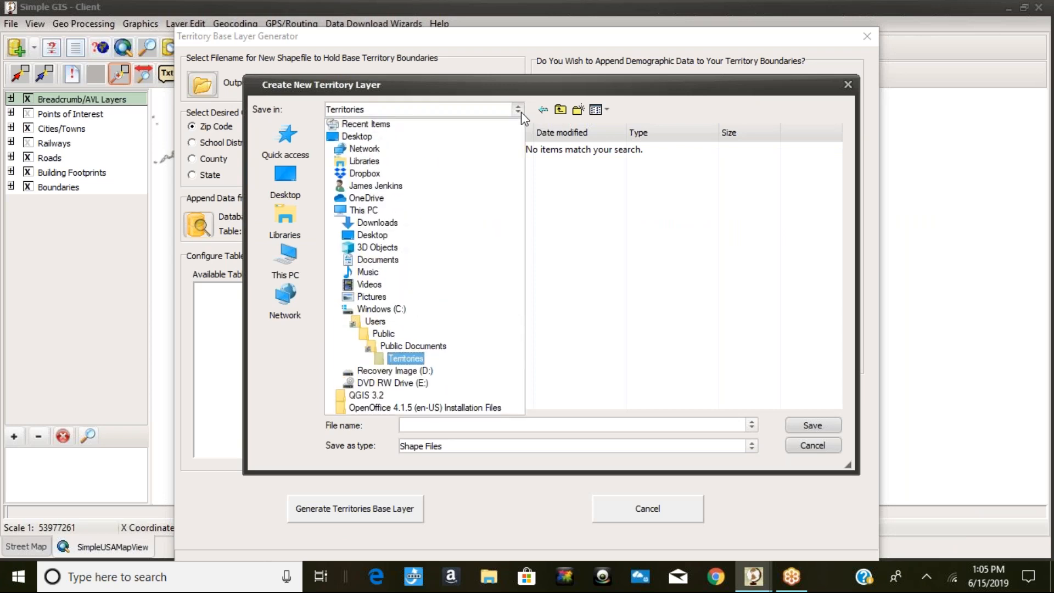
{"action": "left_click", "coordinate": [411, 357]}
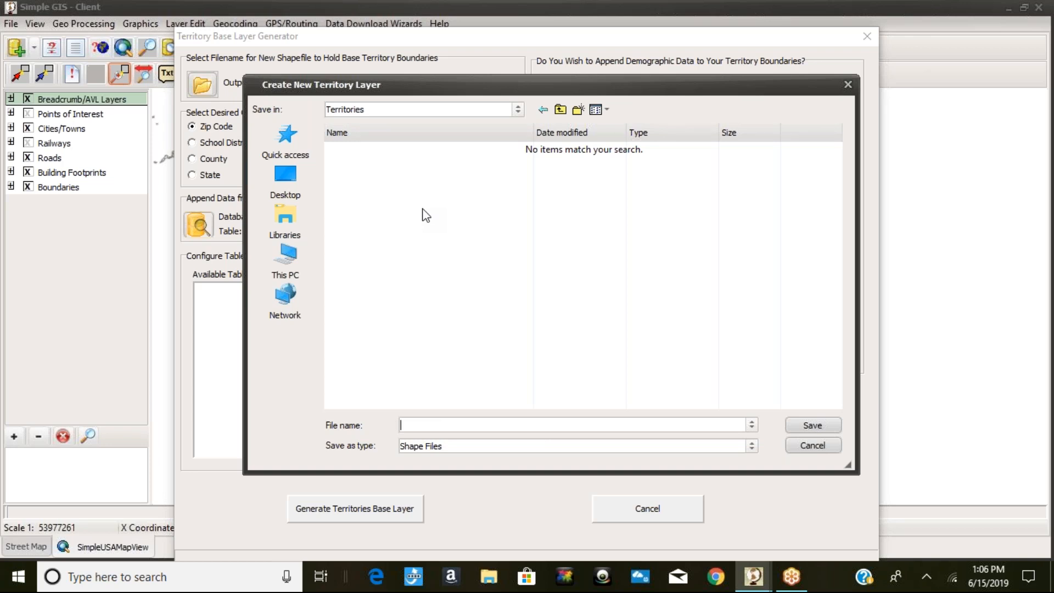
{"action": "type", "text": "st"}
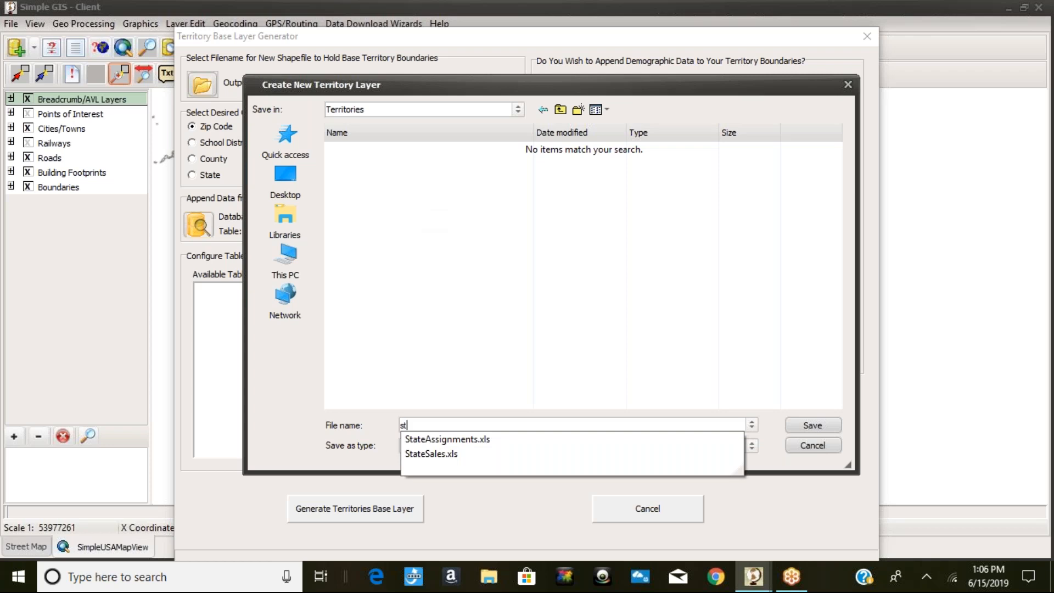
{"action": "type", "text": "ateb"}
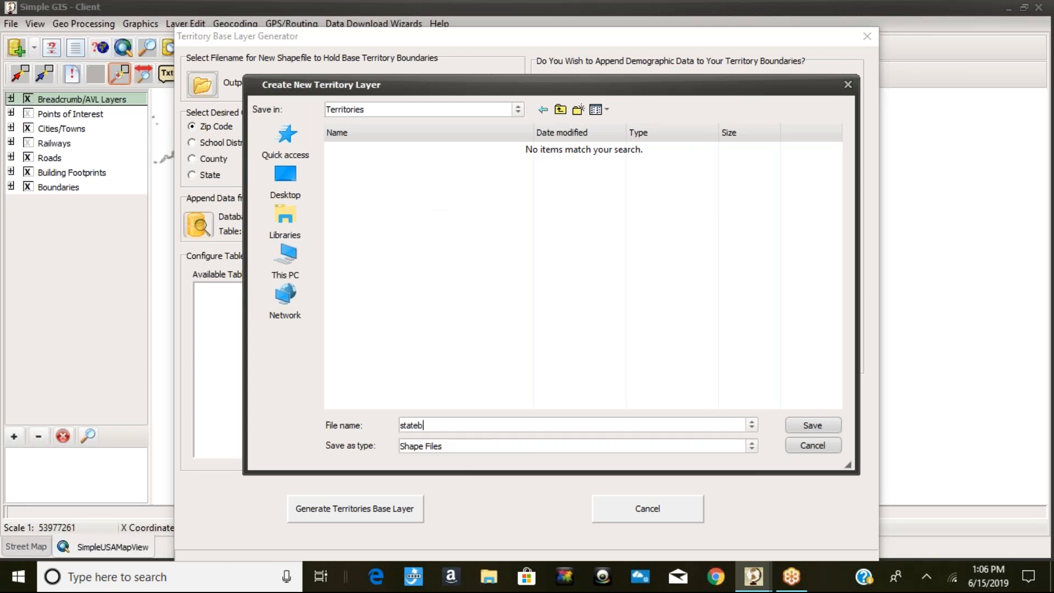
{"action": "type", "text": "oundaries"}
{"action": "left_click", "coordinate": [819, 424]}
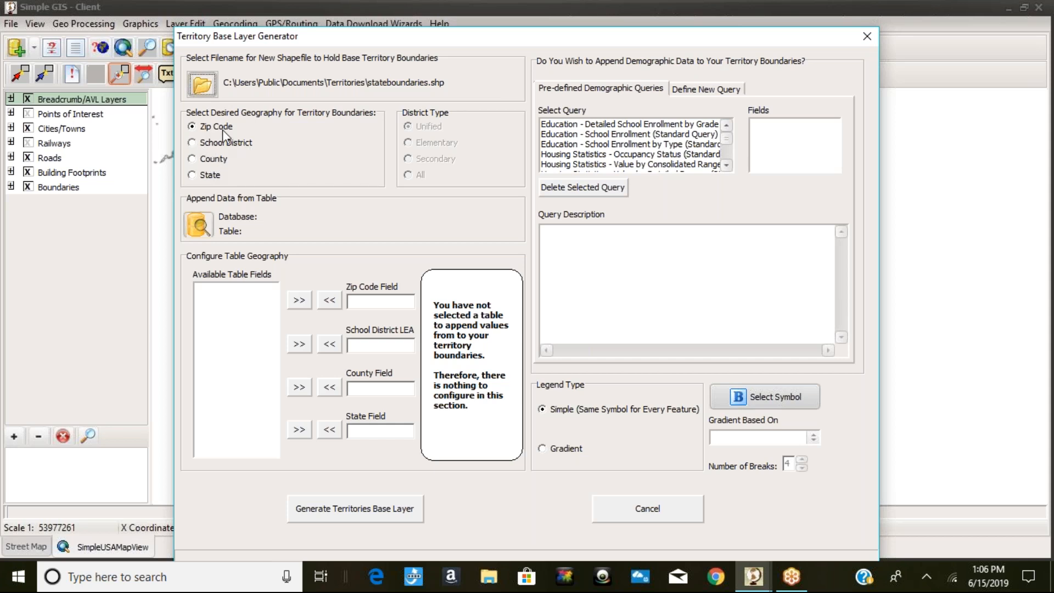
{"action": "left_click", "coordinate": [193, 174]}
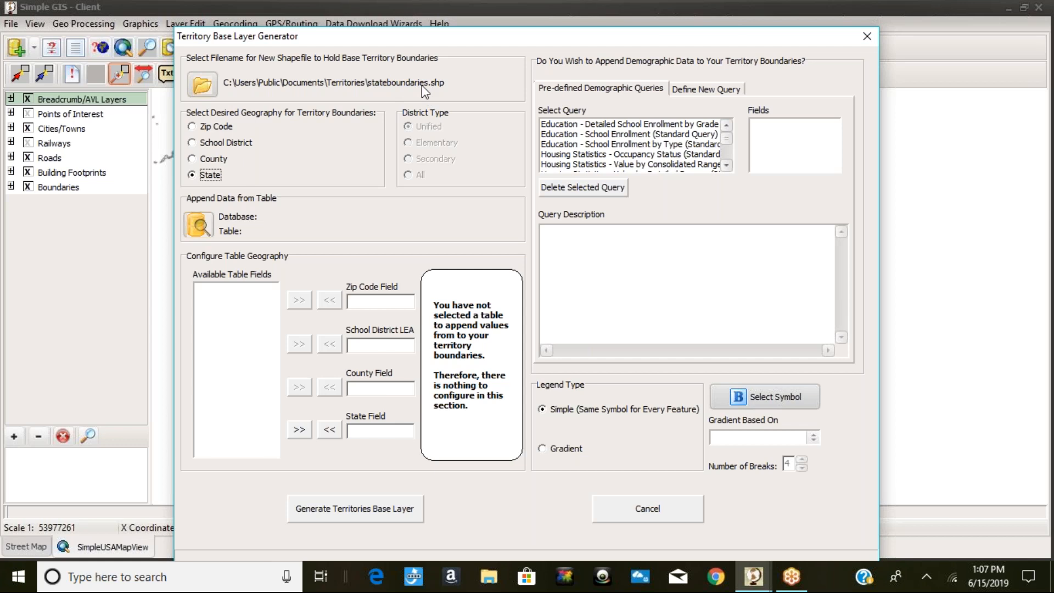
- Look over the ADO and SimpleGIS Server table source options for appending data, cancelling the data link setup
{"action": "left_click", "coordinate": [199, 227]}
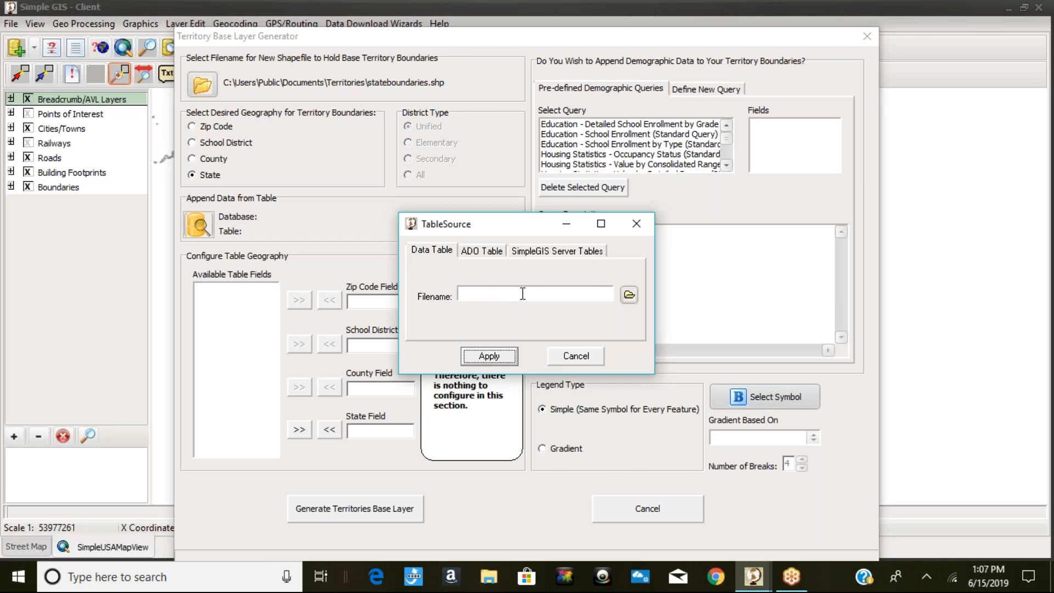
{"action": "left_click", "coordinate": [481, 250]}
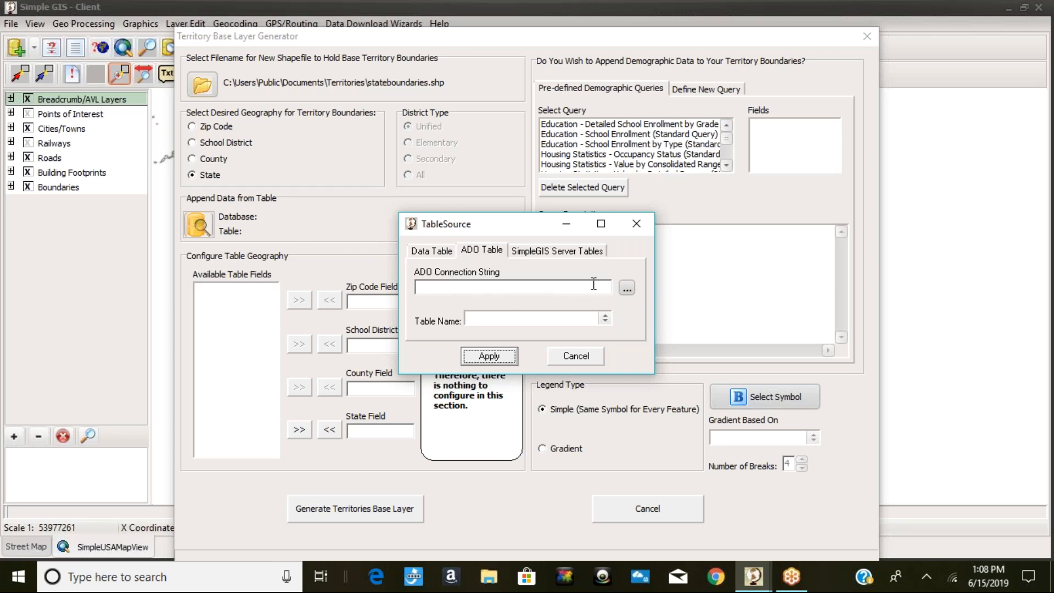
{"action": "left_click", "coordinate": [626, 290]}
{"action": "left_click", "coordinate": [626, 291]}
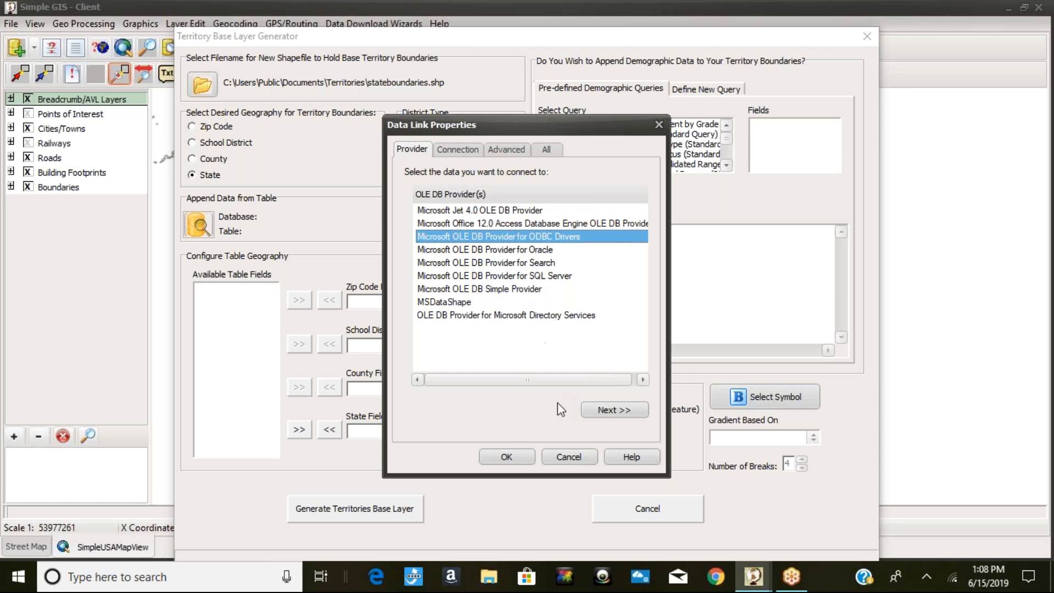
{"action": "left_click", "coordinate": [568, 458]}
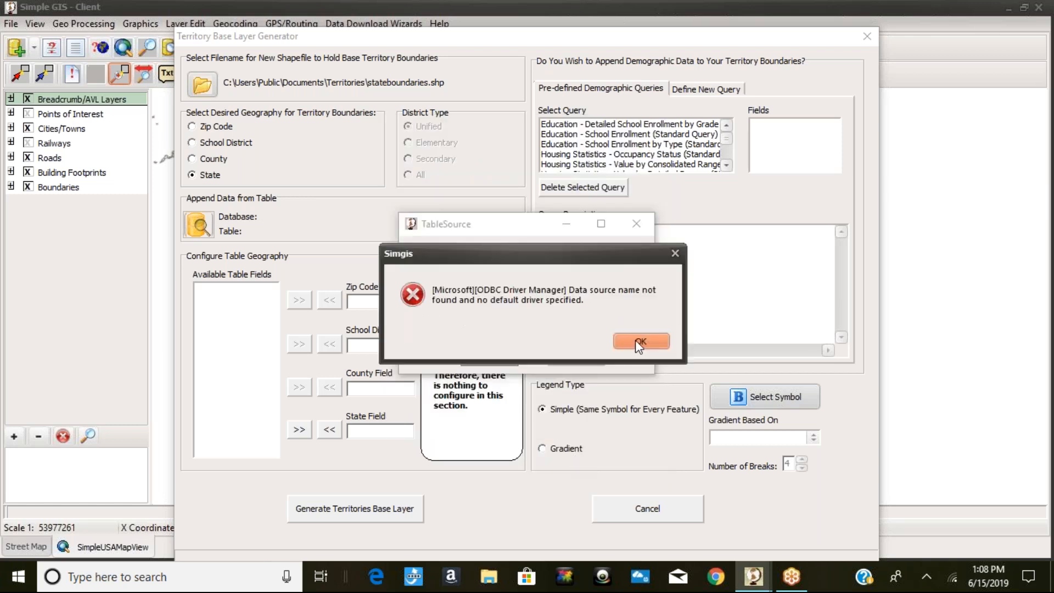
{"action": "key", "text": "Return"}
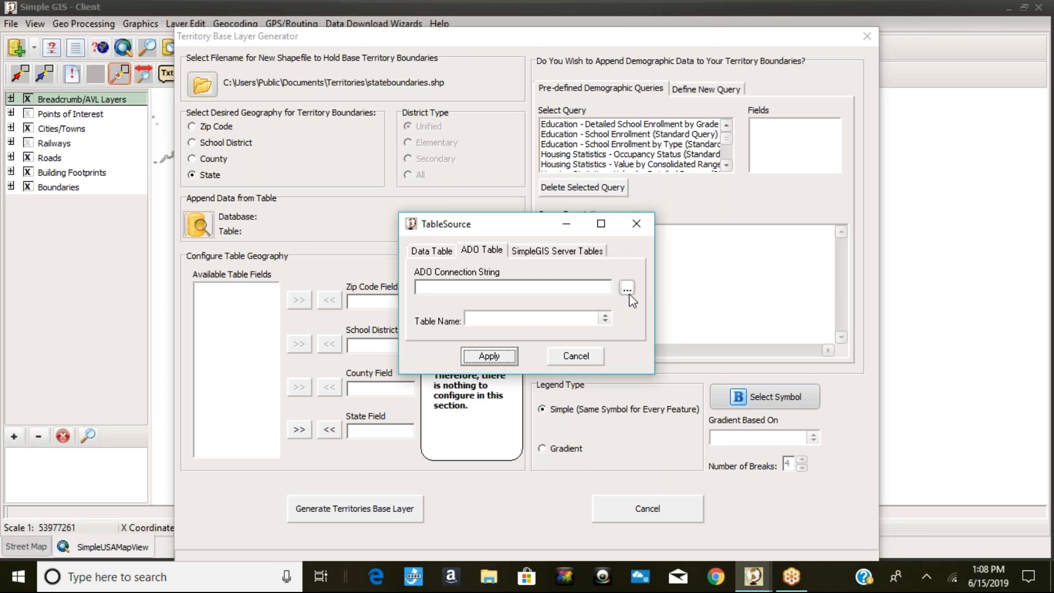
{"action": "left_click", "coordinate": [551, 252]}
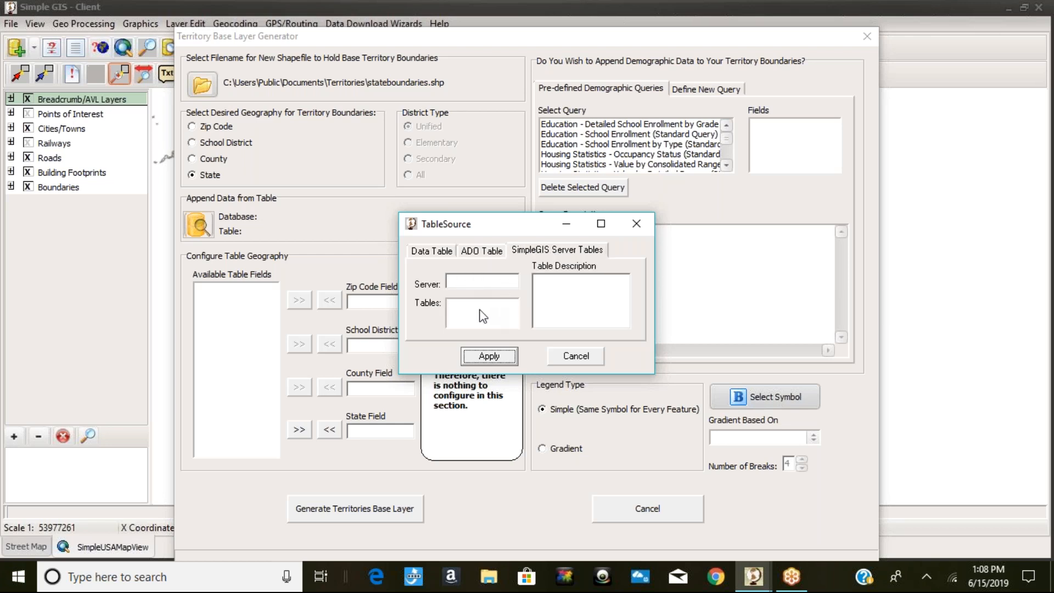
{"action": "left_click", "coordinate": [432, 257]}
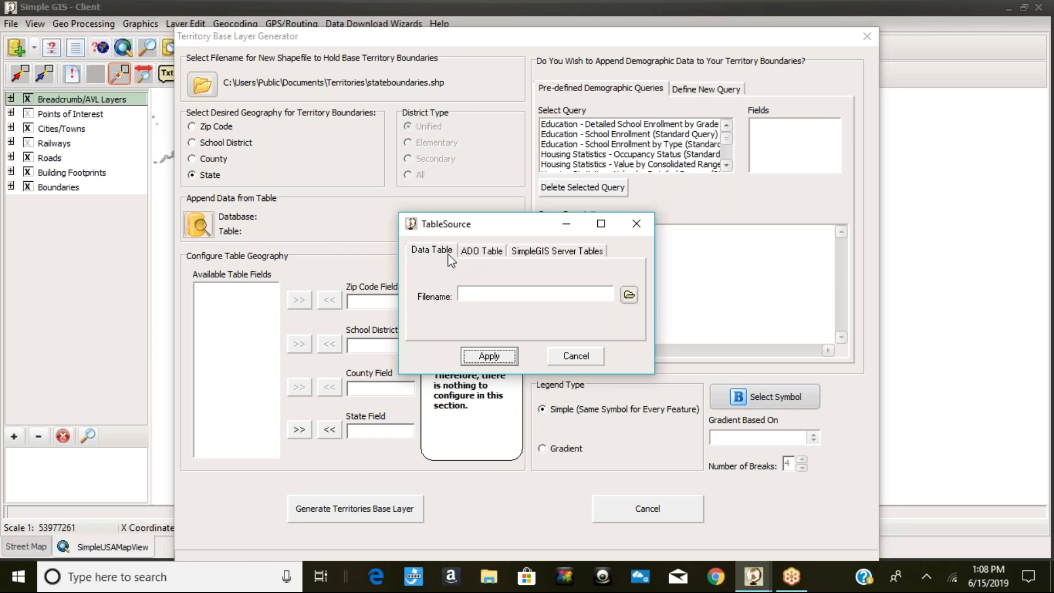
- Choose StateSales.xls from the Territories folder as the data table to append to the state boundaries
{"action": "left_click", "coordinate": [630, 297]}
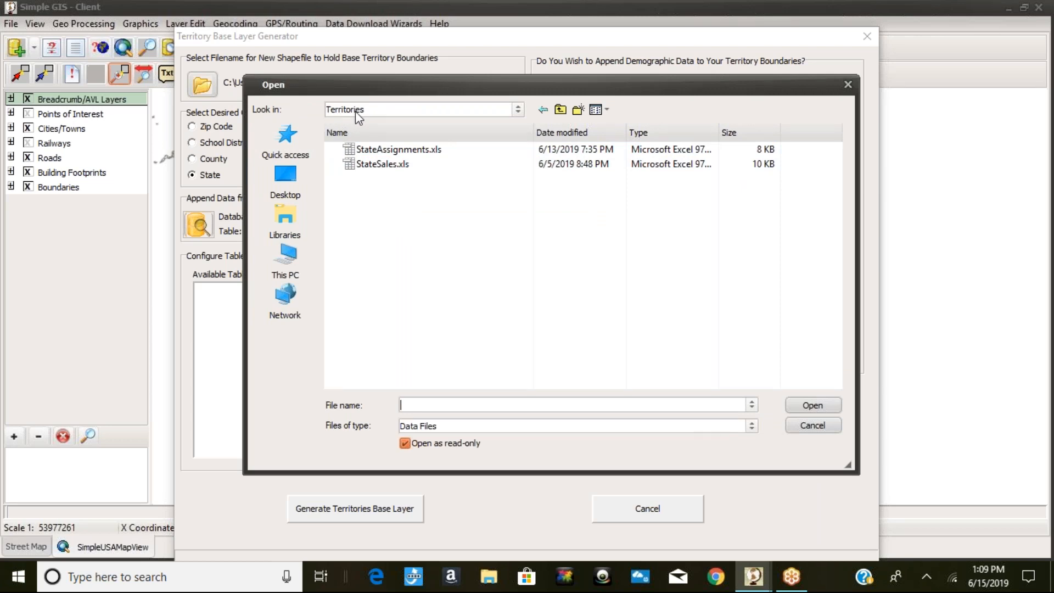
{"action": "left_click", "coordinate": [517, 110]}
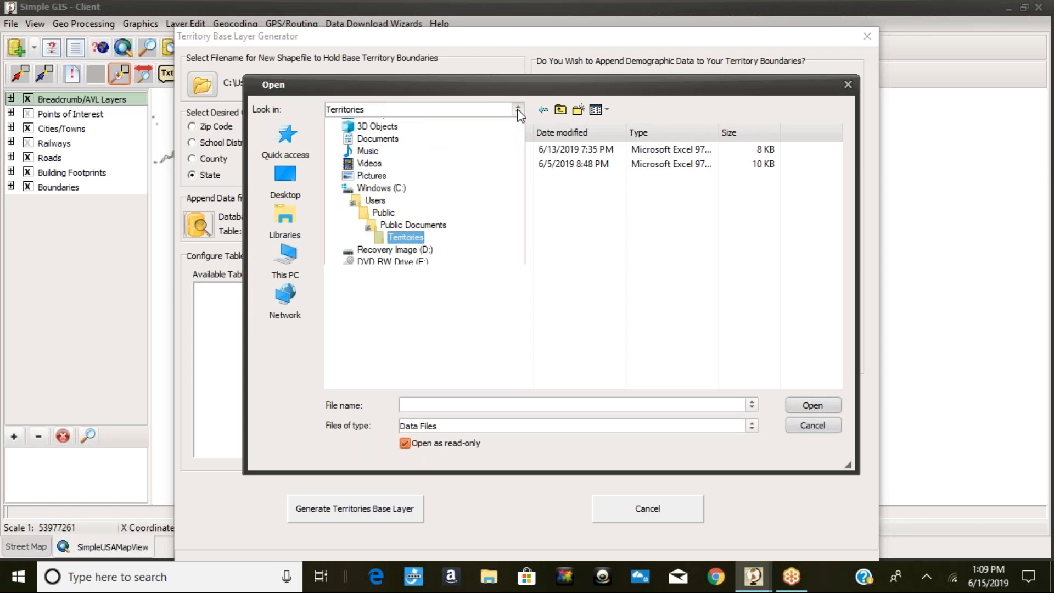
{"action": "left_click", "coordinate": [419, 384]}
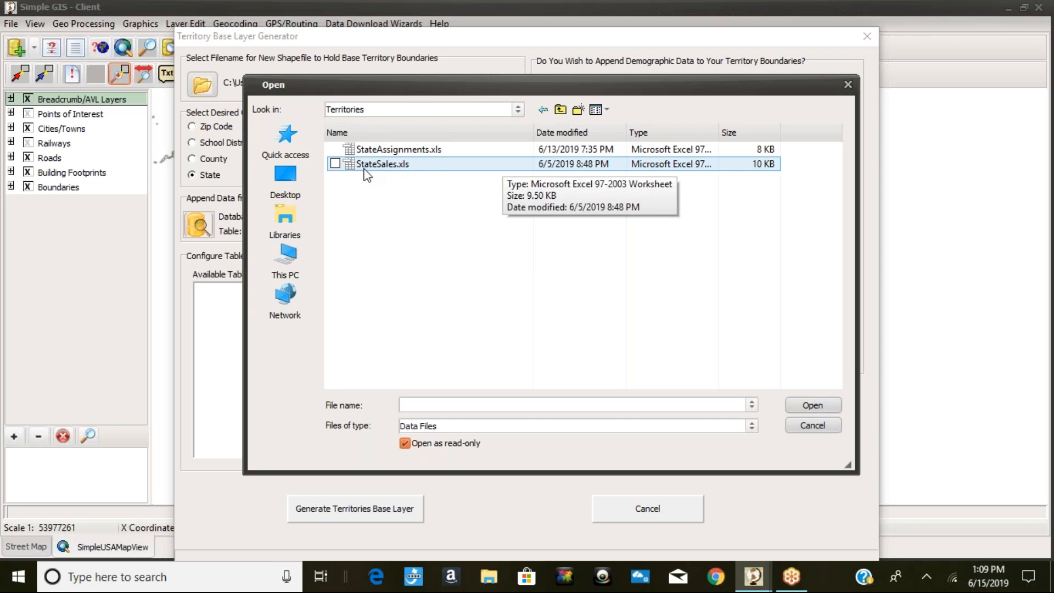
{"action": "double_click", "coordinate": [398, 164]}
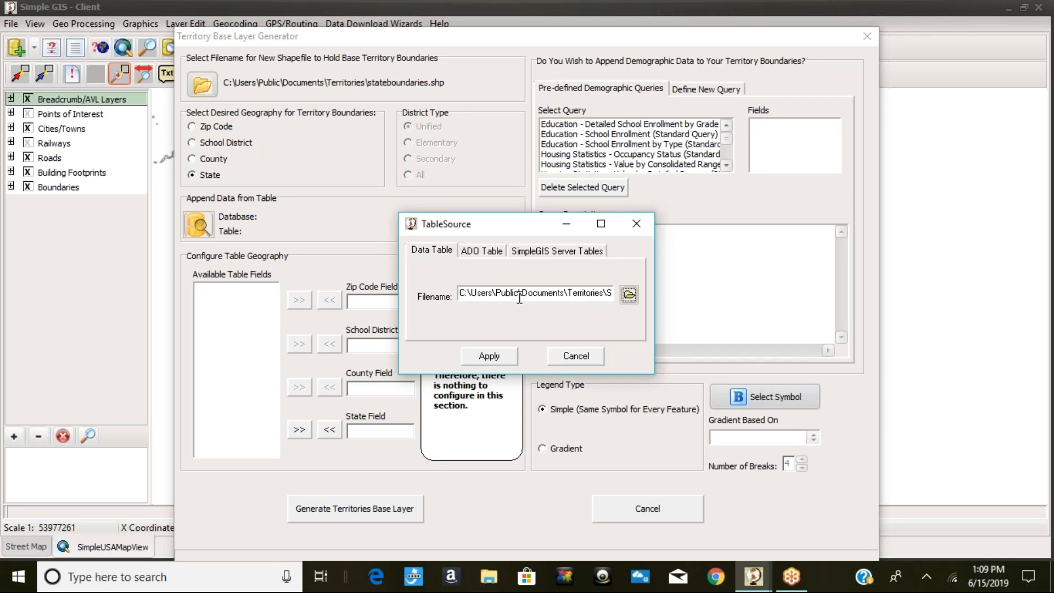
{"action": "left_click", "coordinate": [496, 358]}
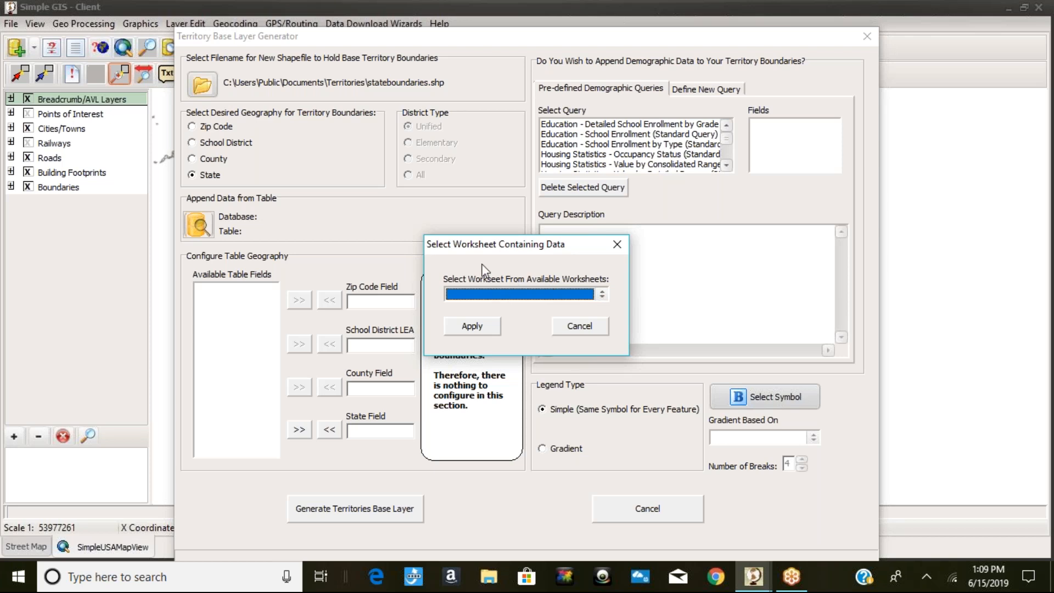
- Load Sheet1 with its first row as field names, and assign the State column as the state field
{"action": "left_click", "coordinate": [601, 294]}
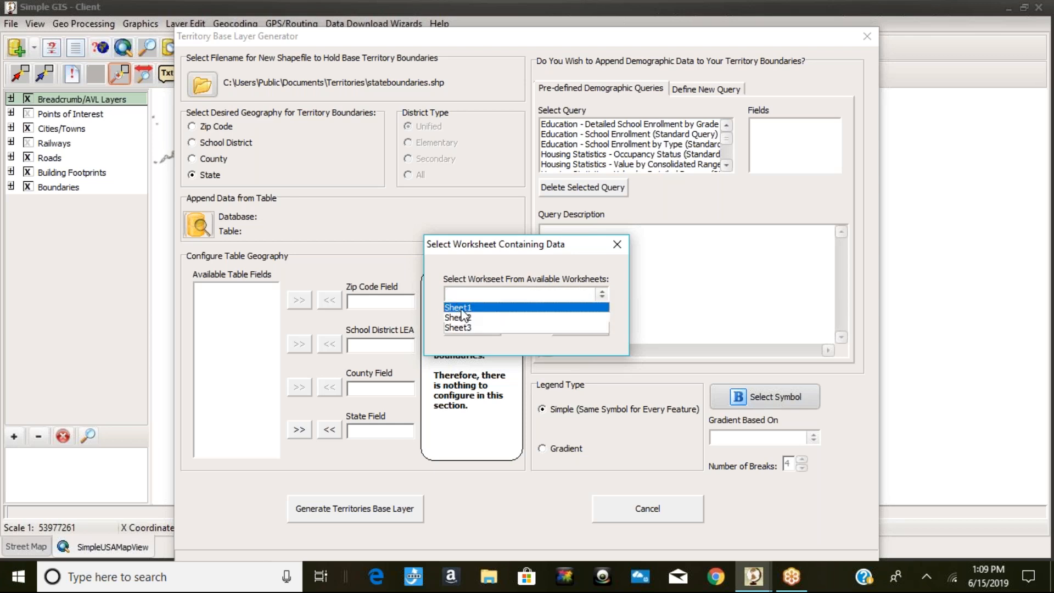
{"action": "left_click", "coordinate": [462, 310]}
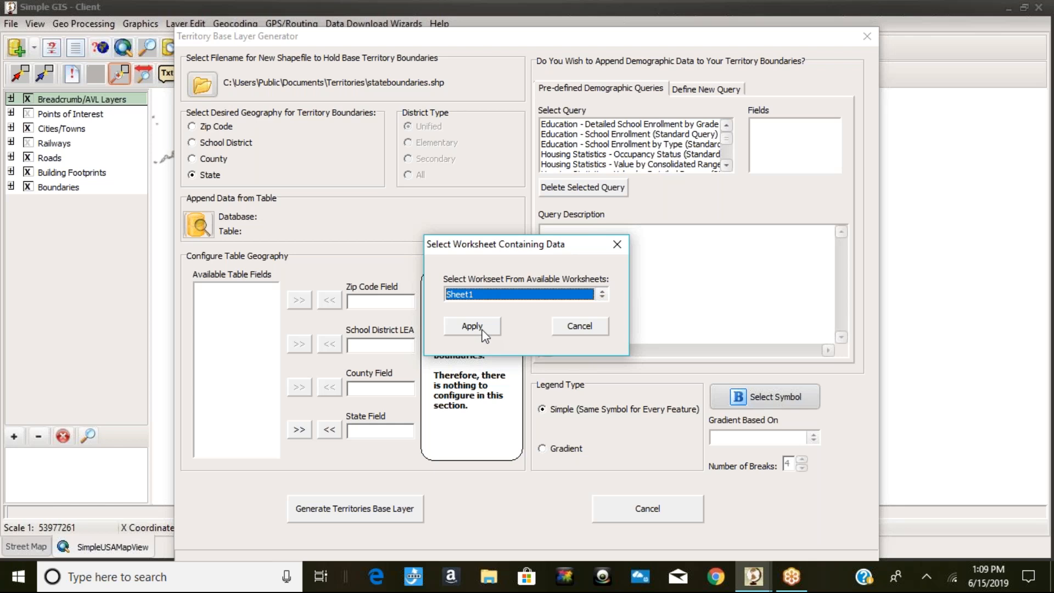
{"action": "left_click", "coordinate": [480, 332]}
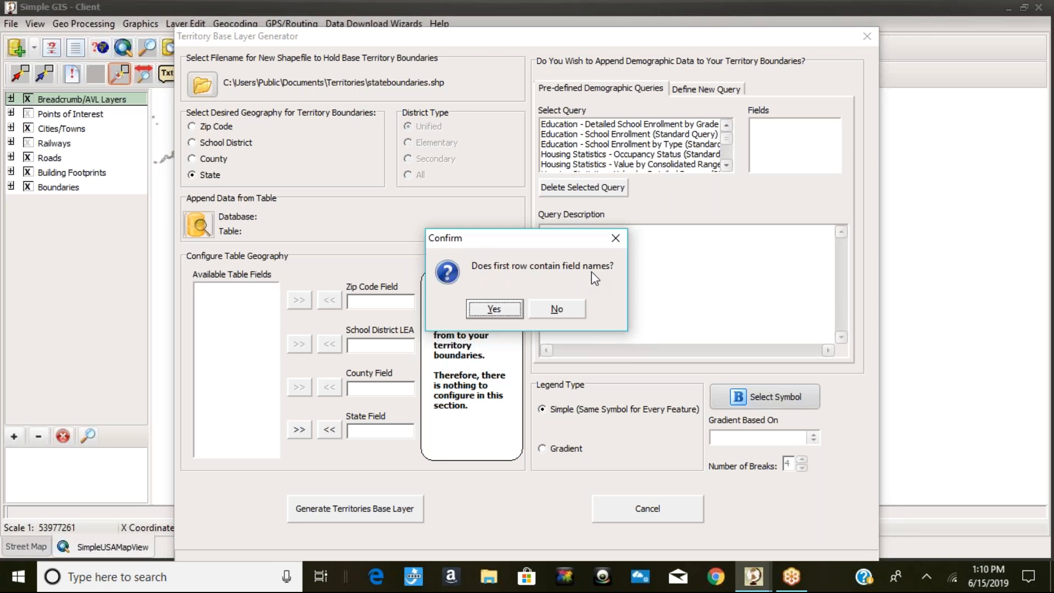
{"action": "left_click", "coordinate": [492, 314]}
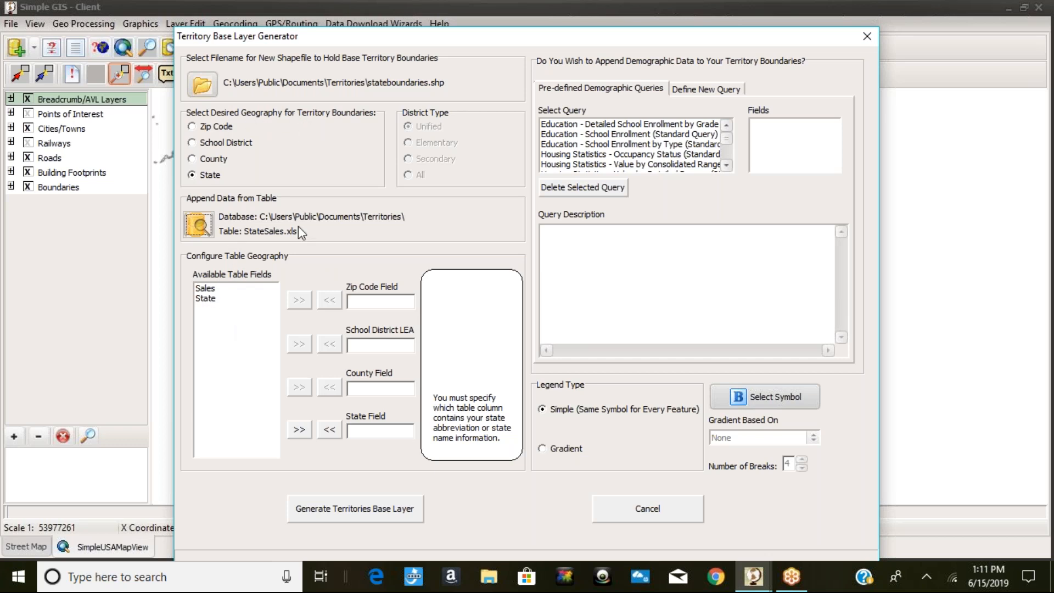
{"action": "left_click", "coordinate": [204, 301]}
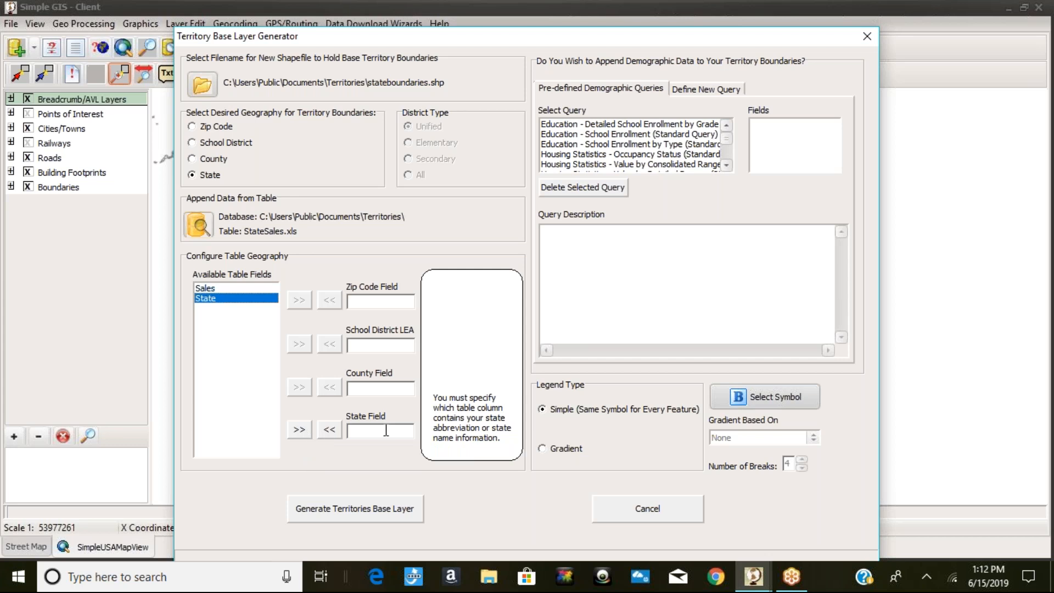
{"action": "left_click", "coordinate": [302, 430]}
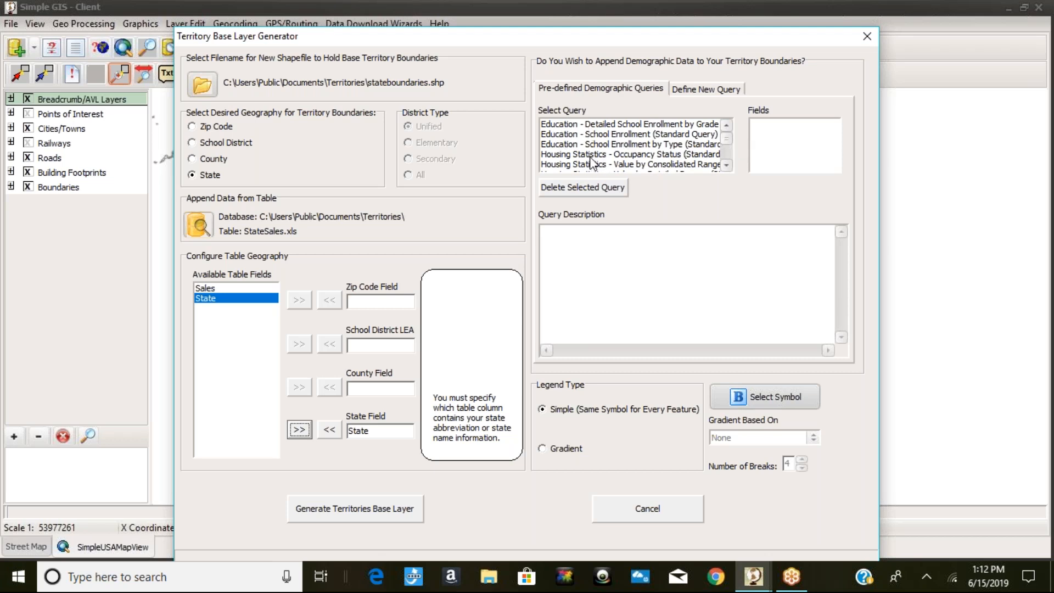
- Examine the predefined demographic queries, including Population - Total and household income by consolidated ranges
{"action": "left_click", "coordinate": [724, 163]}
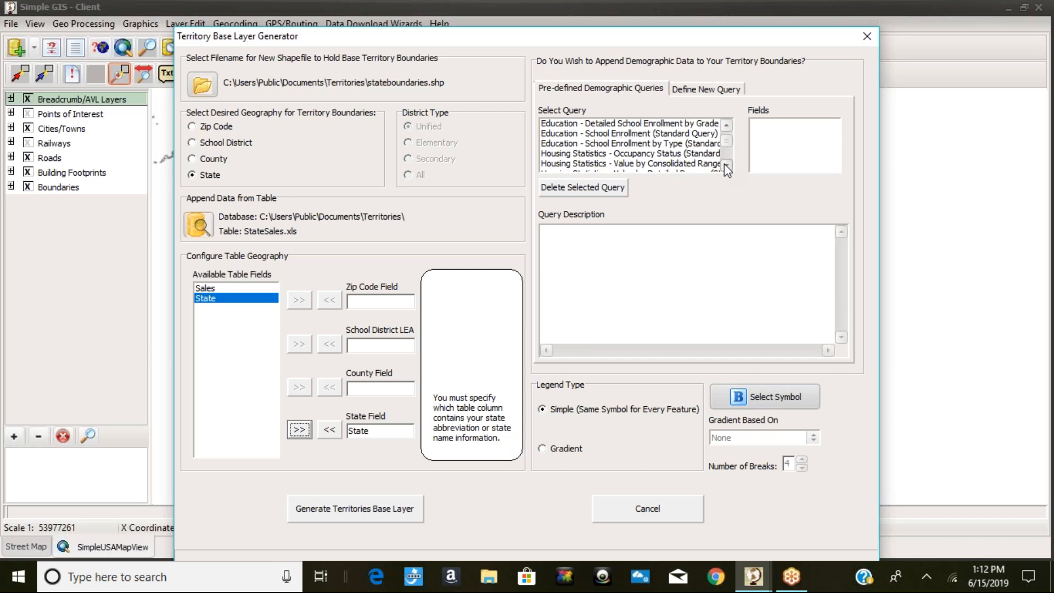
{"action": "left_click", "coordinate": [723, 163]}
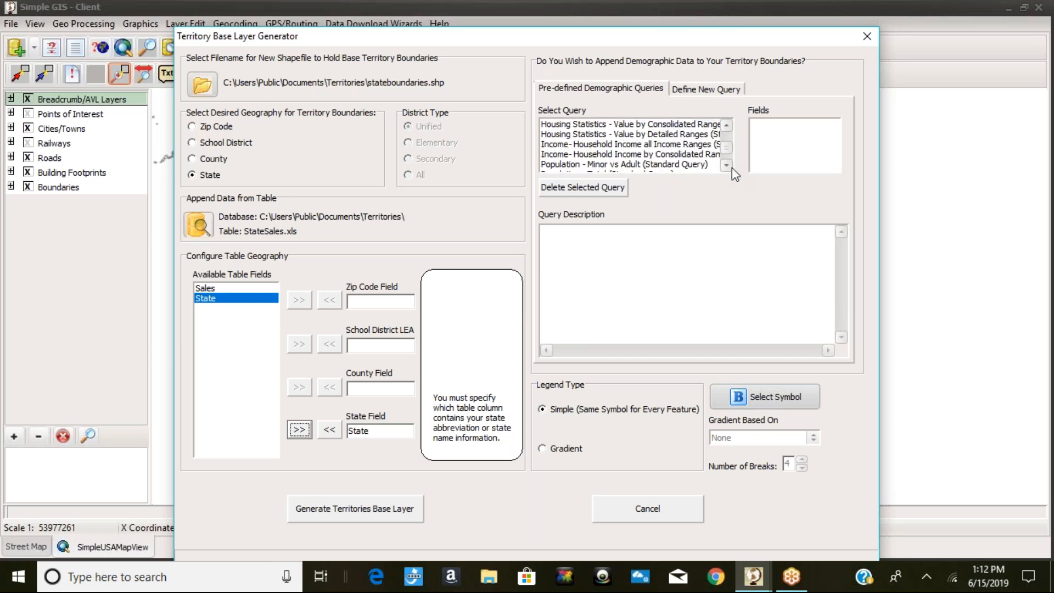
{"action": "left_click", "coordinate": [726, 165]}
{"action": "left_click", "coordinate": [727, 164]}
{"action": "left_click", "coordinate": [562, 154]}
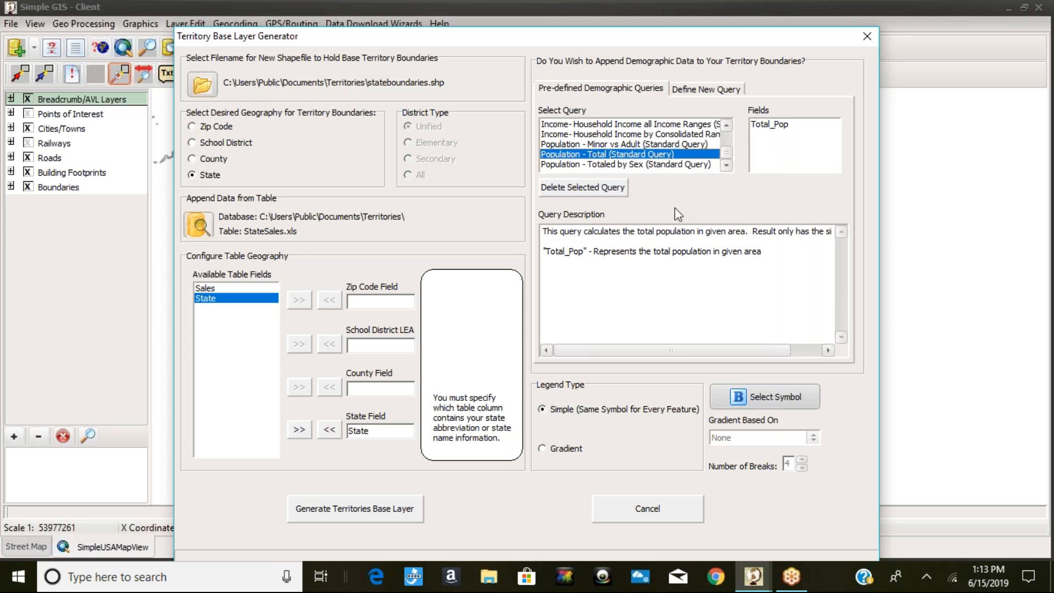
{"action": "left_click", "coordinate": [631, 135]}
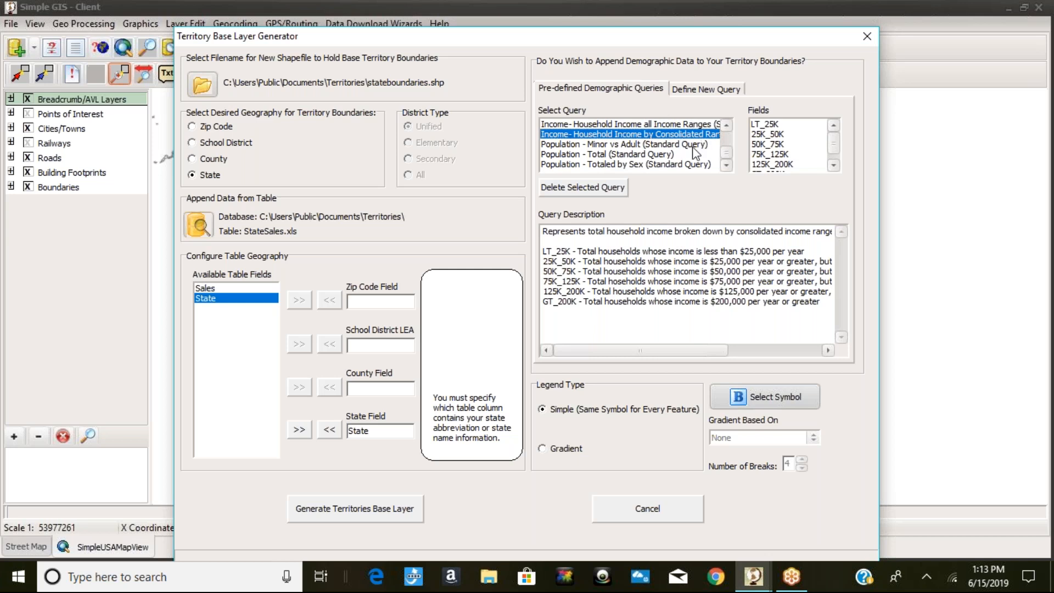
- Look through the categories and tables available for defining a new demographic query
{"action": "left_click", "coordinate": [724, 90]}
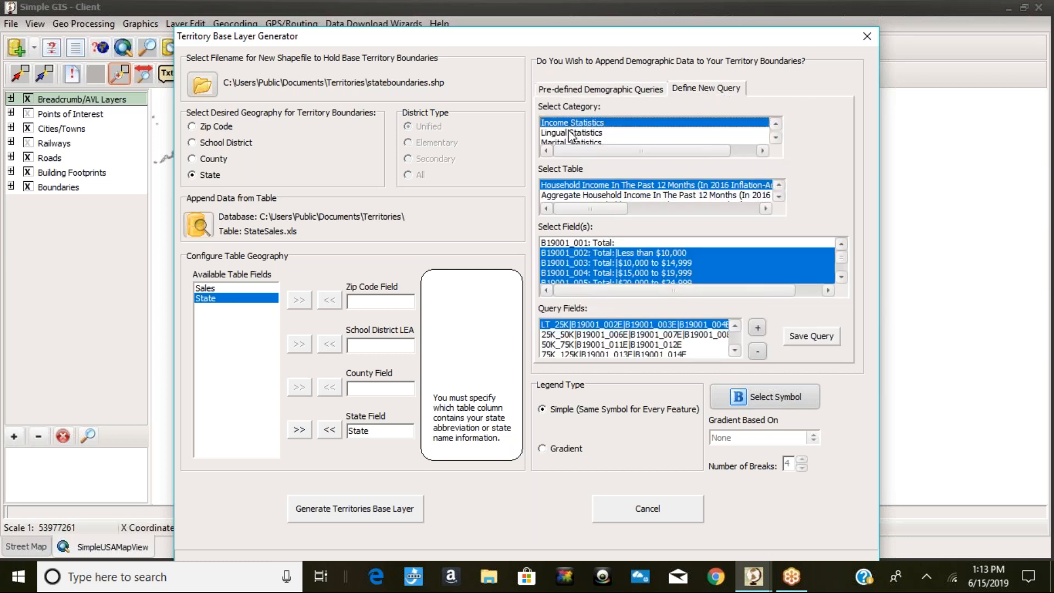
{"action": "left_click", "coordinate": [775, 124]}
{"action": "left_click", "coordinate": [773, 127]}
{"action": "left_click", "coordinate": [775, 136]}
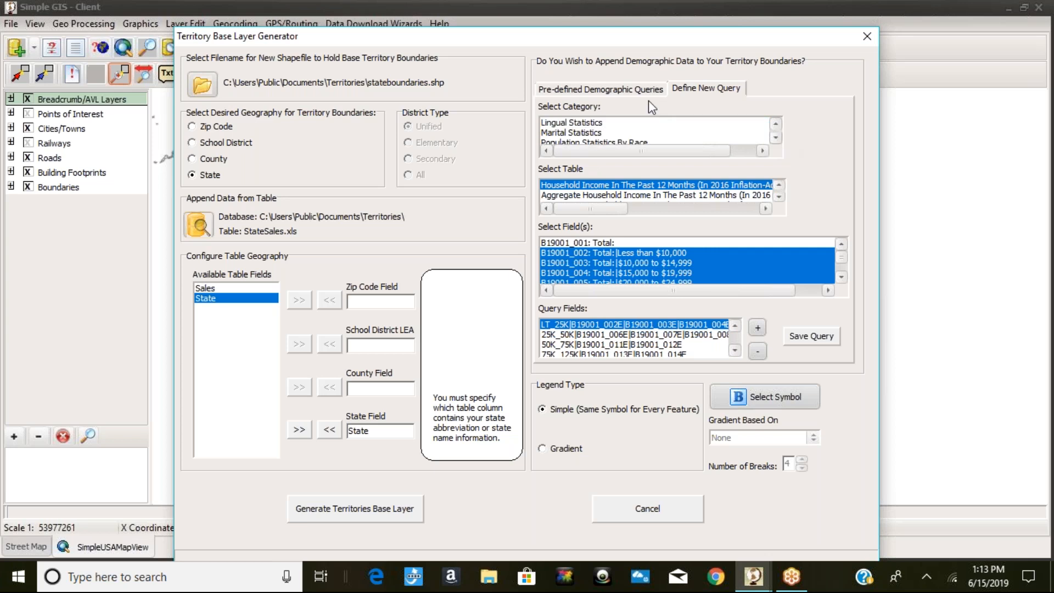
{"action": "left_click", "coordinate": [778, 197]}
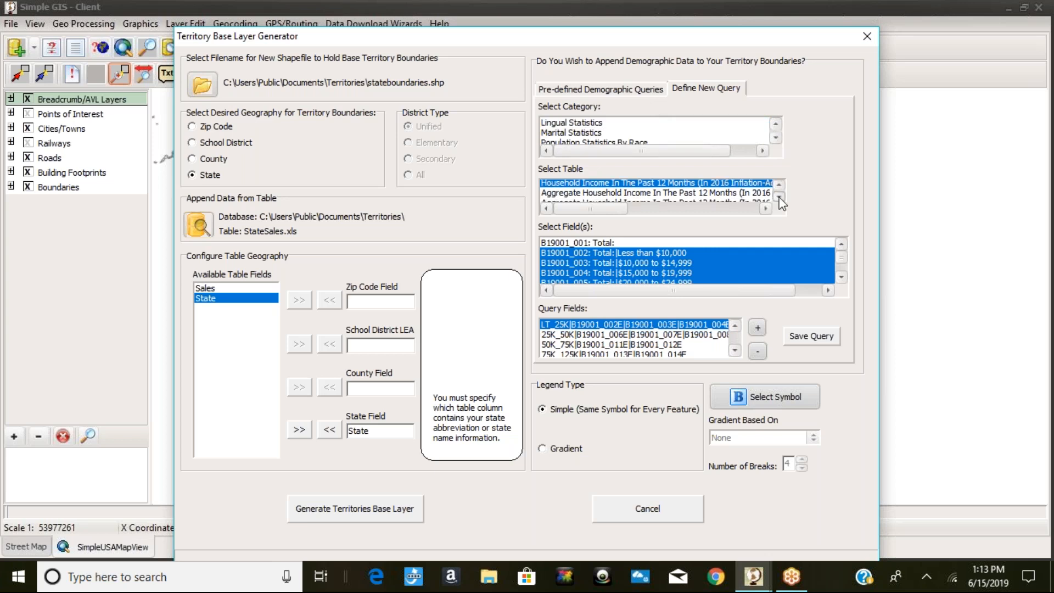
{"action": "left_click", "coordinate": [779, 197]}
{"action": "left_click", "coordinate": [779, 197]}
{"action": "left_click", "coordinate": [779, 197]}
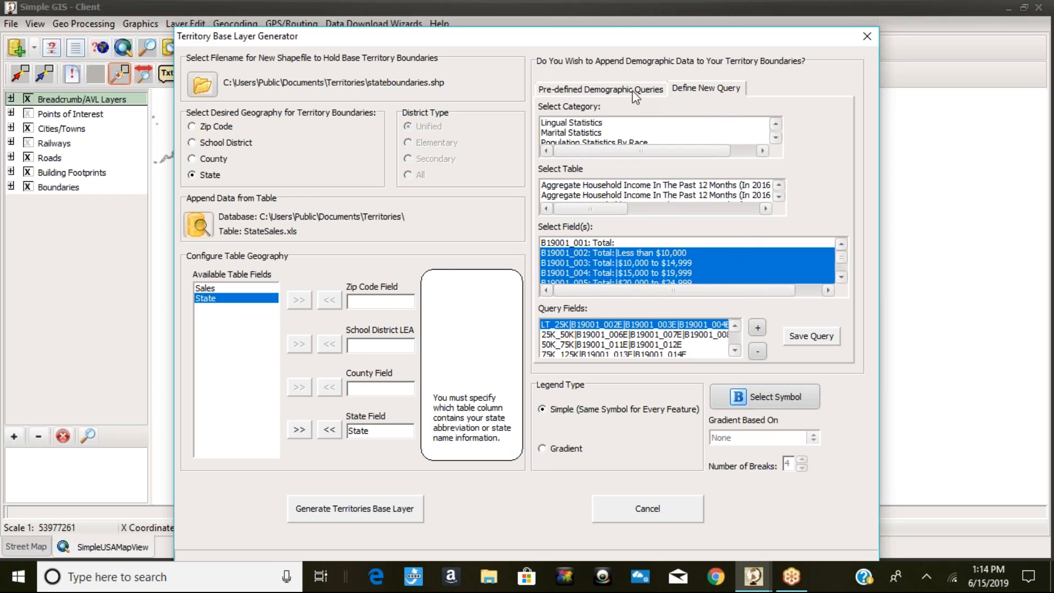
- Append the predefined Population - Total query and set a gradient legend based on Sales with 6 breaks
{"action": "left_click", "coordinate": [598, 91]}
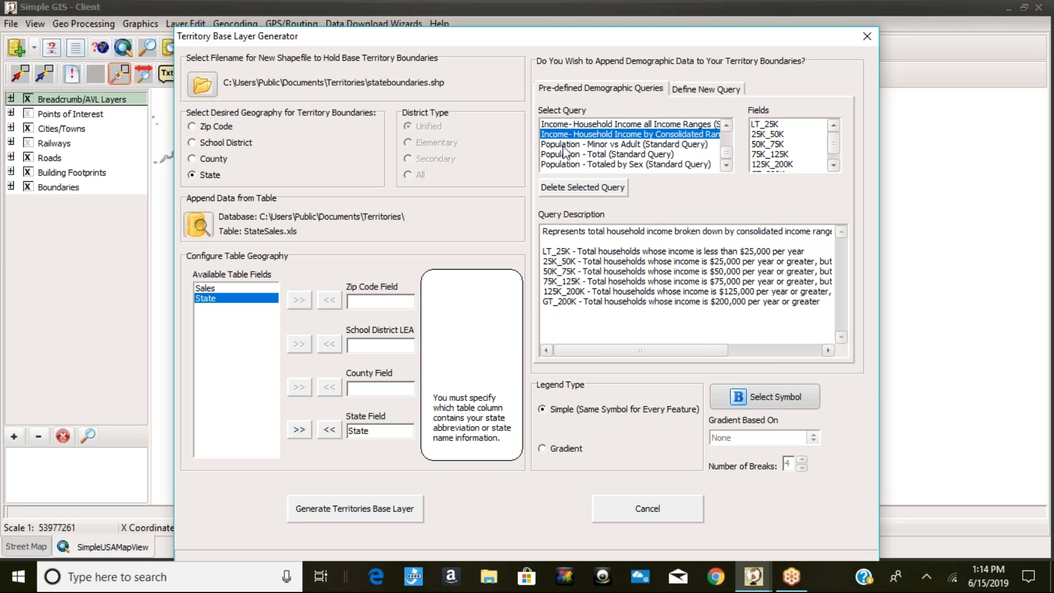
{"action": "left_click", "coordinate": [601, 155]}
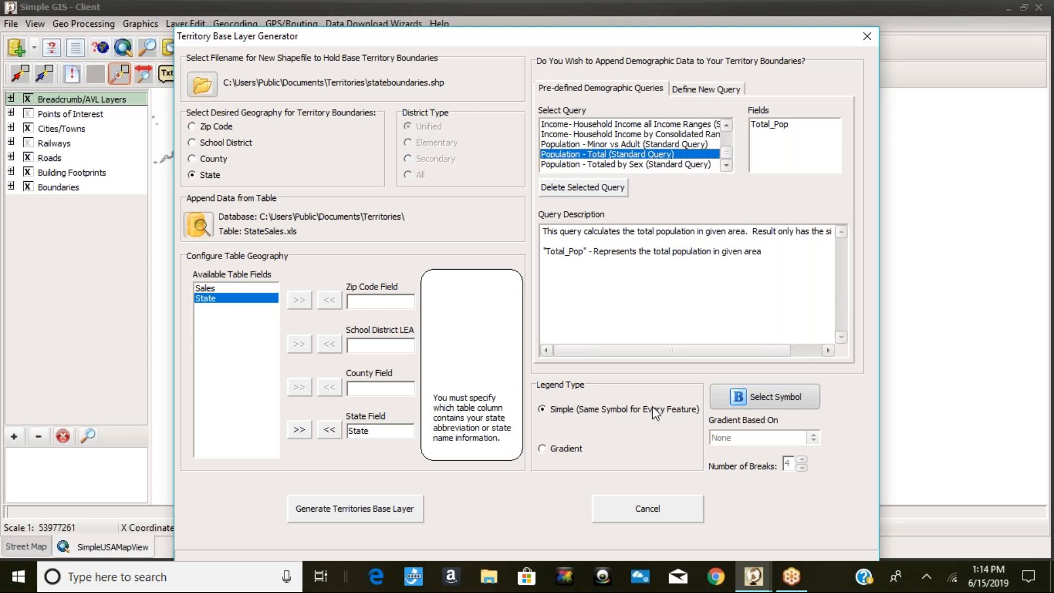
{"action": "left_click", "coordinate": [543, 449]}
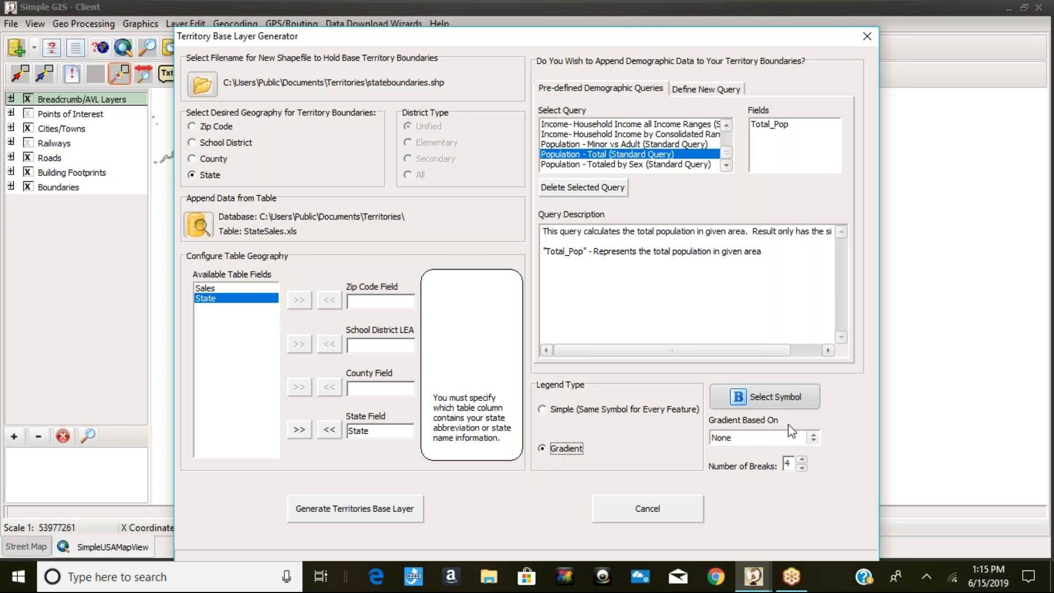
{"action": "left_click", "coordinate": [814, 439]}
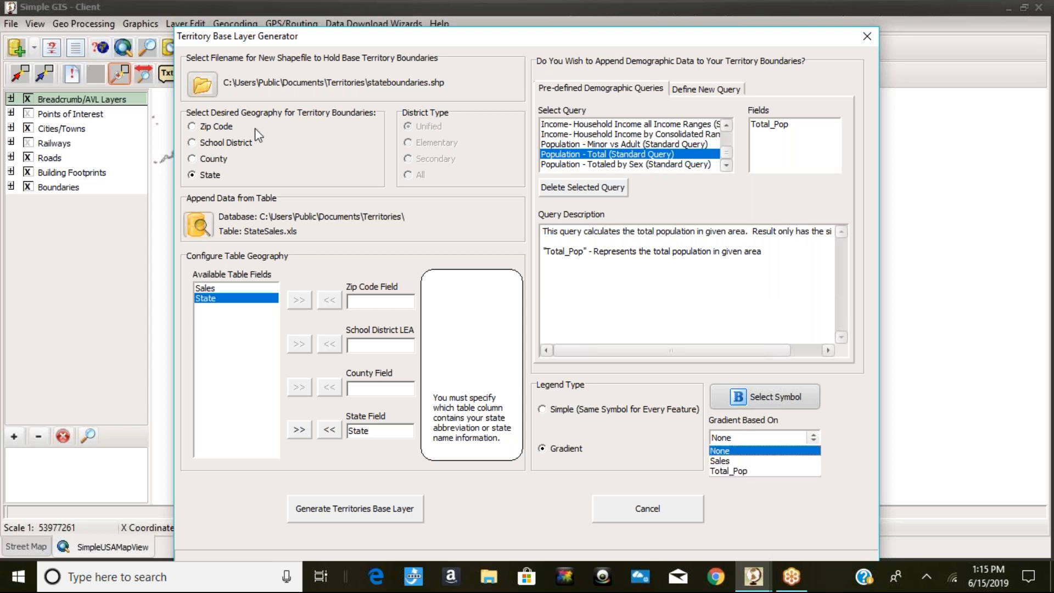
{"action": "left_click", "coordinate": [722, 461]}
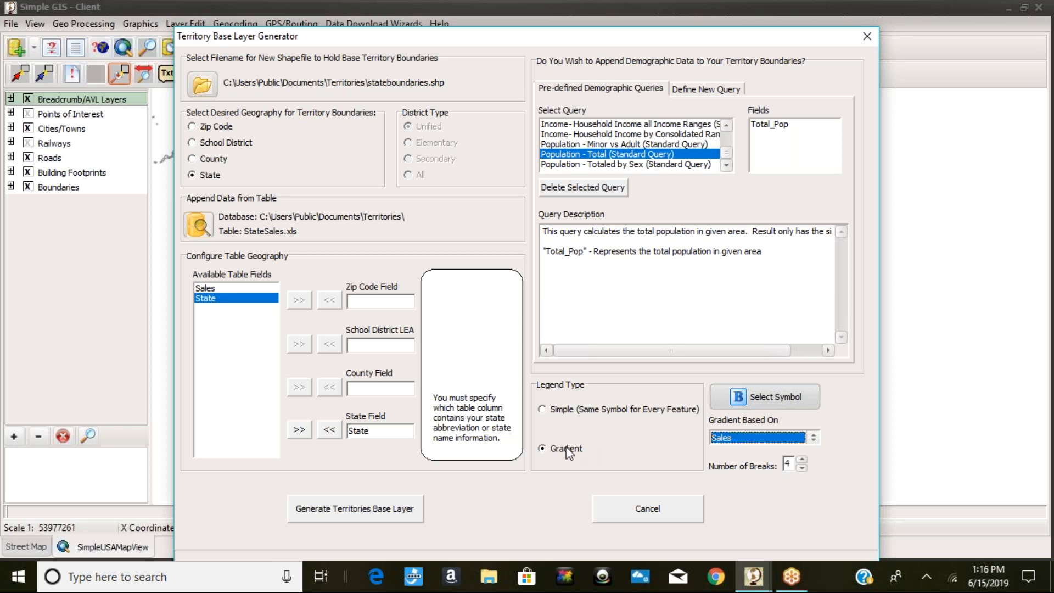
{"action": "left_click", "coordinate": [802, 460]}
- Set the legend symbol to the solid light red fill in the last visible row of the symbol palette
{"action": "left_click", "coordinate": [760, 404]}
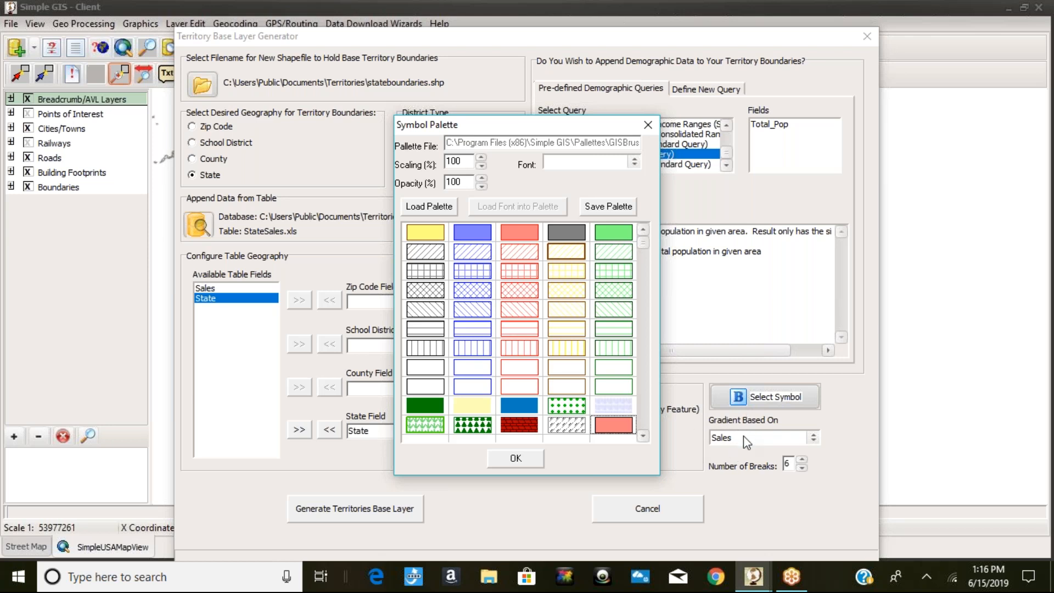
{"action": "left_click", "coordinate": [472, 231]}
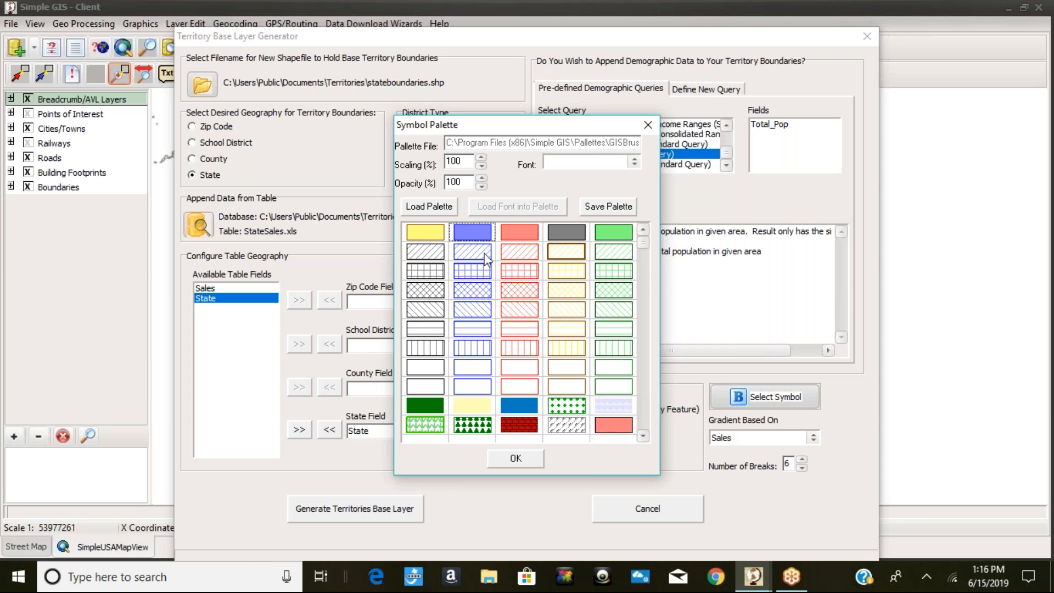
{"action": "left_click", "coordinate": [606, 432]}
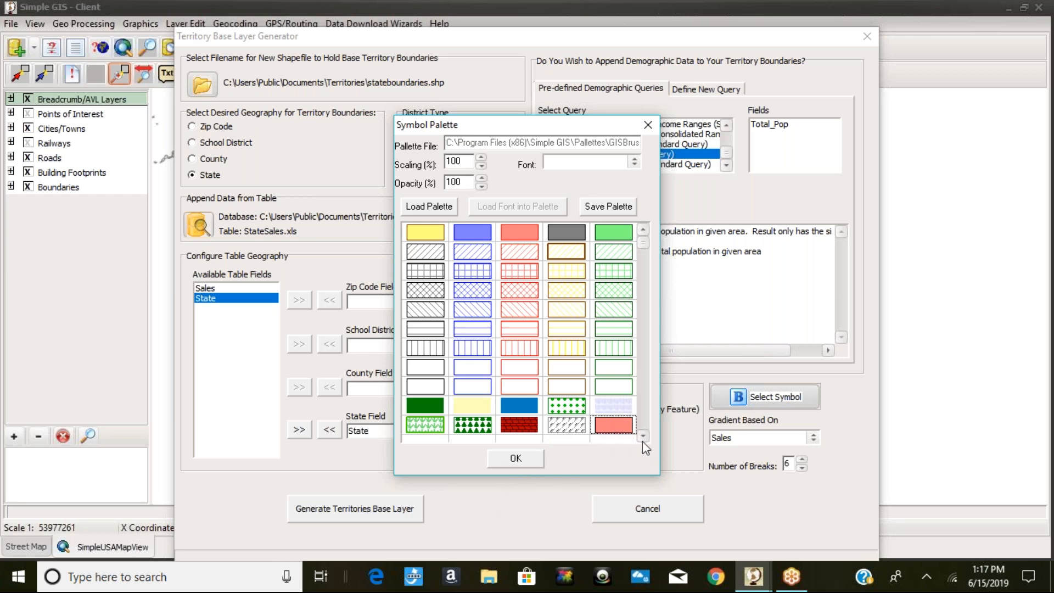
{"action": "left_click", "coordinate": [530, 458]}
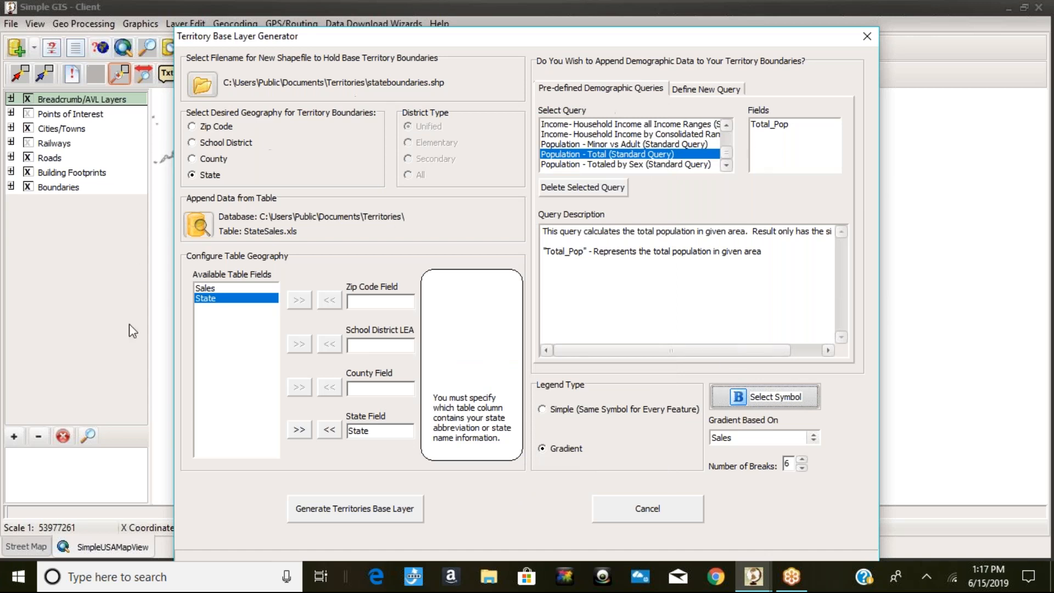
- Generate the territories base layer and move the batch geocoding progress window clear of the mapped states
{"action": "left_click", "coordinate": [380, 510]}
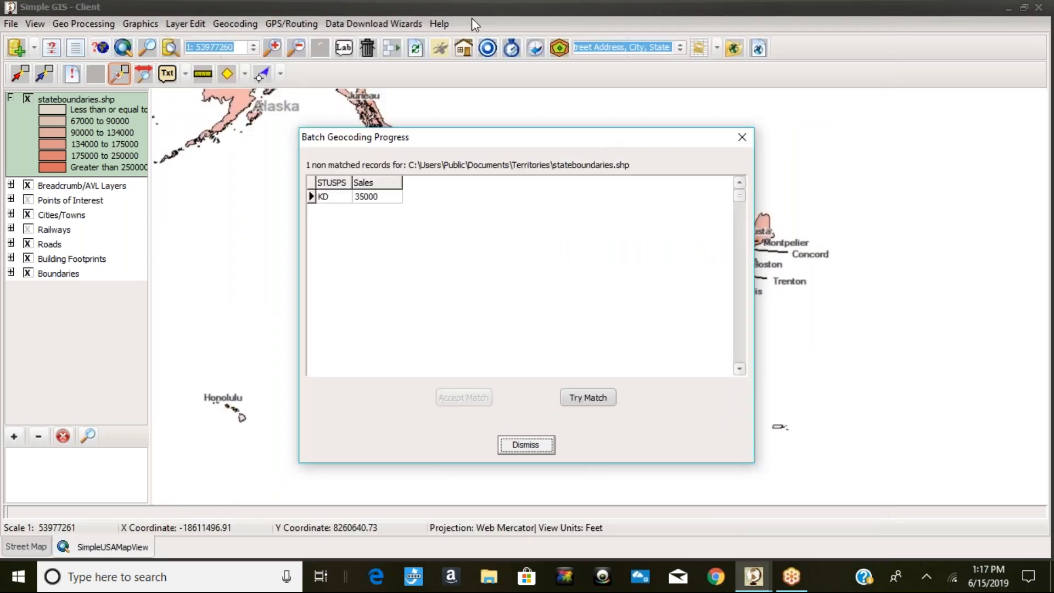
{"action": "left_click_drag", "start_coordinate": [445, 141], "coordinate": [718, 51]}
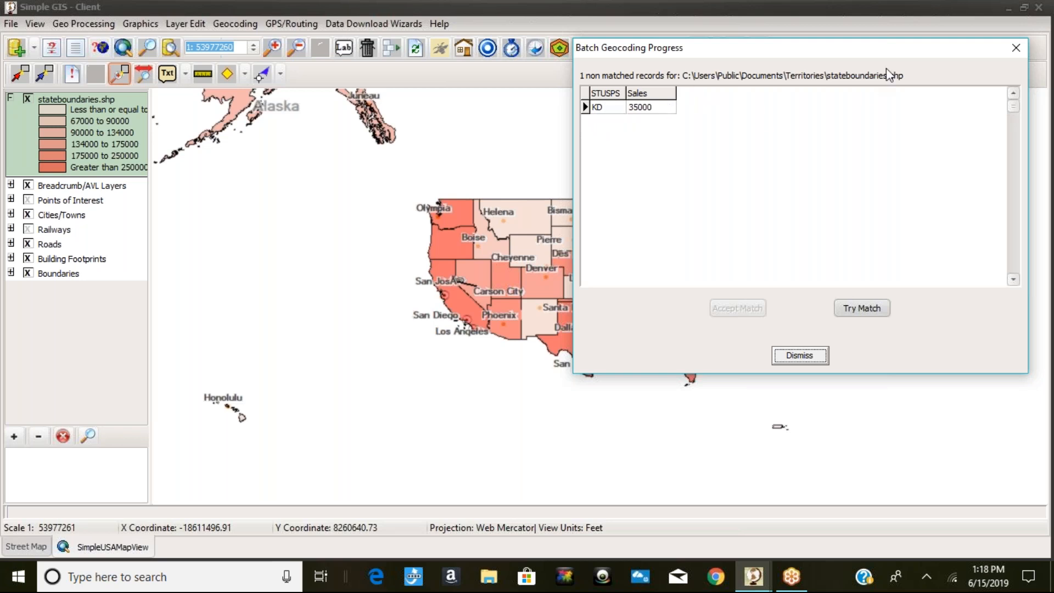
{"action": "left_click_drag", "start_coordinate": [908, 50], "coordinate": [337, 26]}
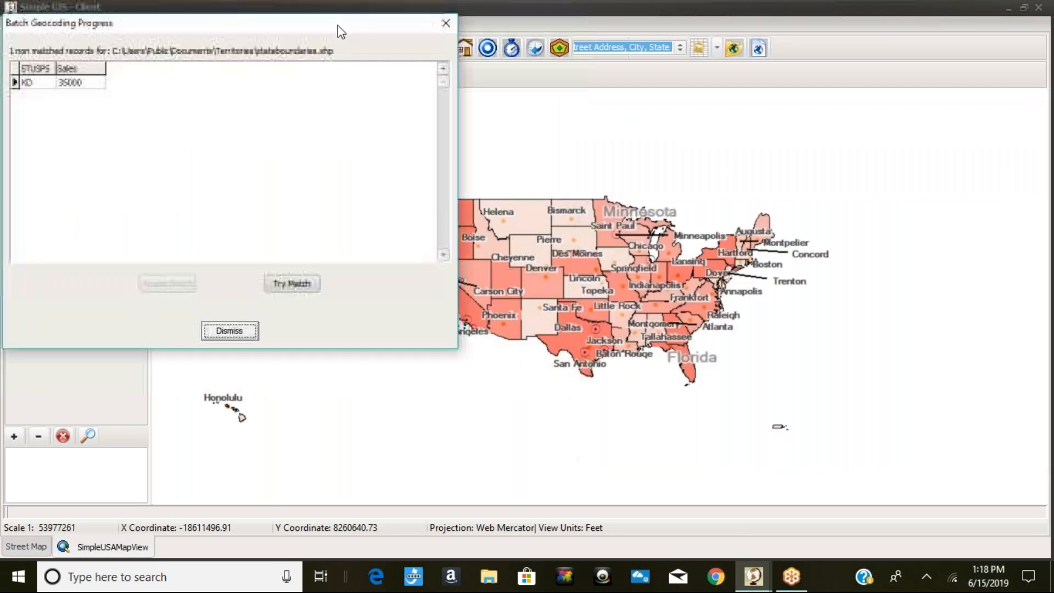
- Correct the unmatched record's STUSPS code to KS, match it again, accept the match and dismiss the geocoding results
{"action": "left_click", "coordinate": [40, 83]}
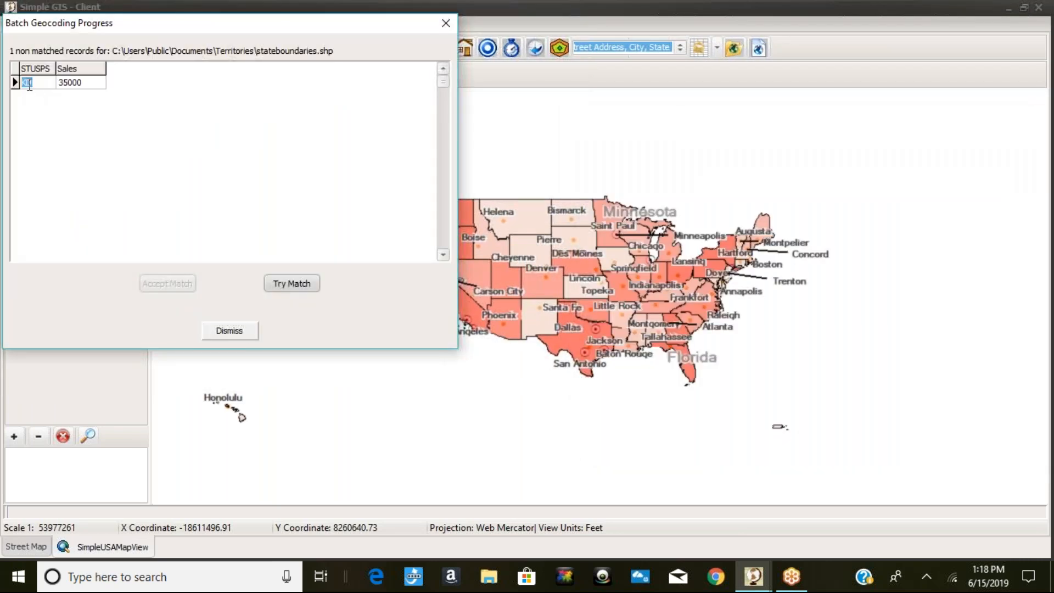
{"action": "type", "text": "S"}
{"action": "left_click", "coordinate": [292, 284]}
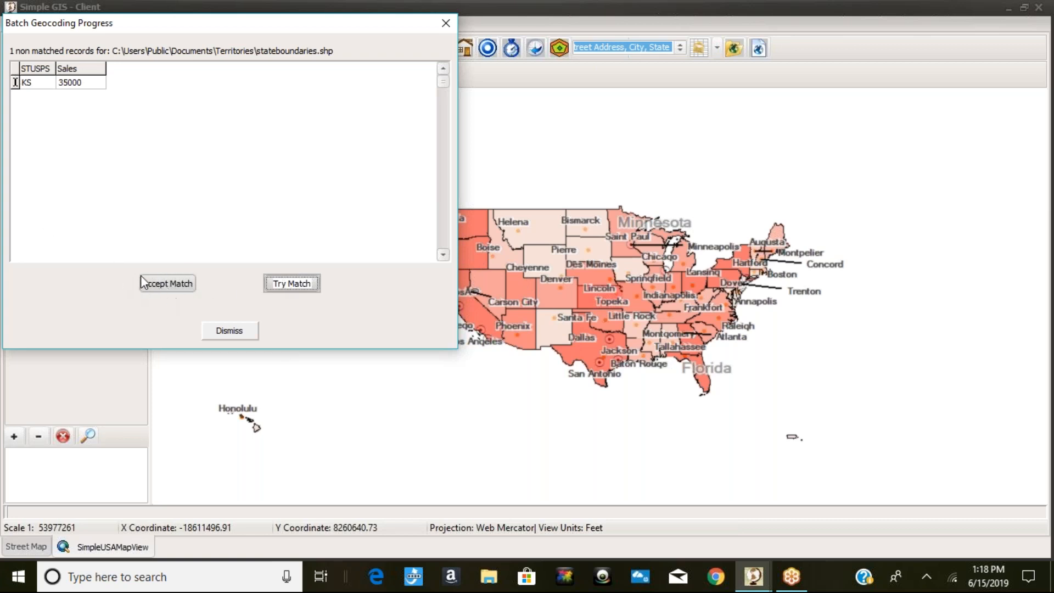
{"action": "left_click", "coordinate": [170, 285]}
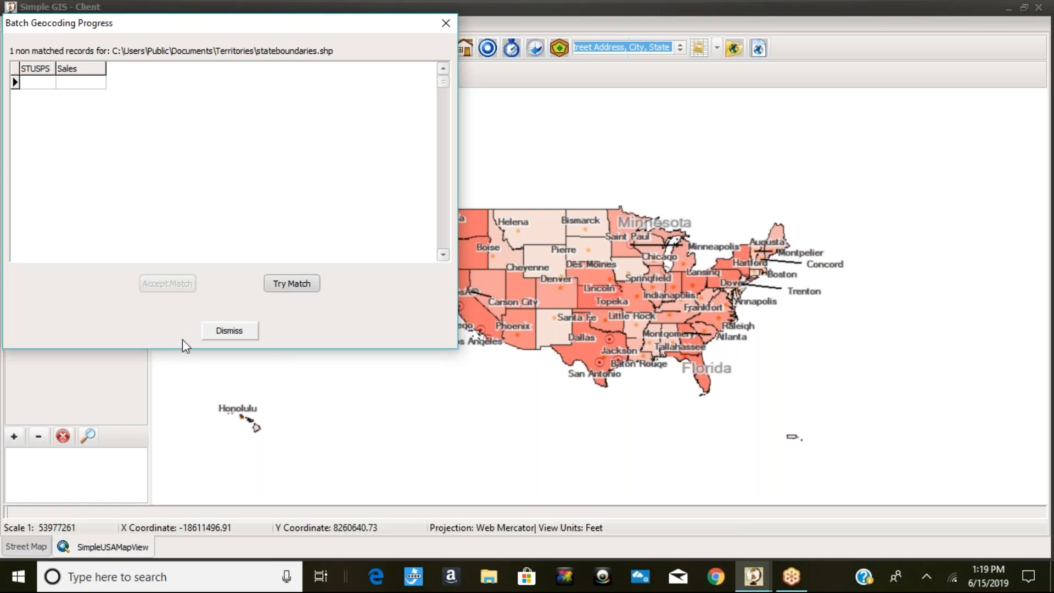
{"action": "left_click", "coordinate": [237, 331]}
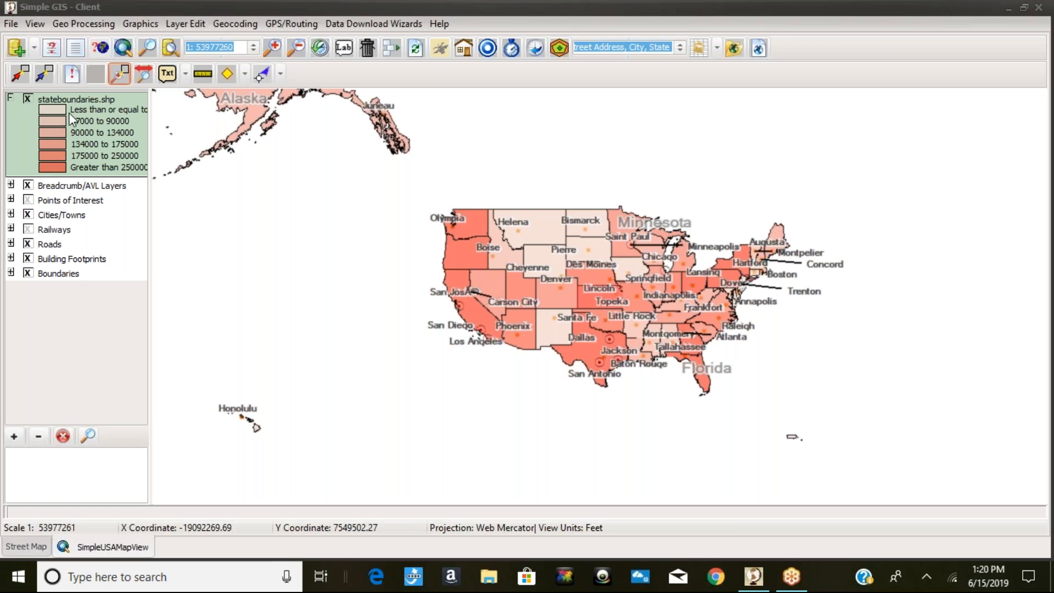
- Set the proportional field of the stateboundaries.shp layer's legend to Total_Pop
{"action": "left_click", "coordinate": [95, 154]}
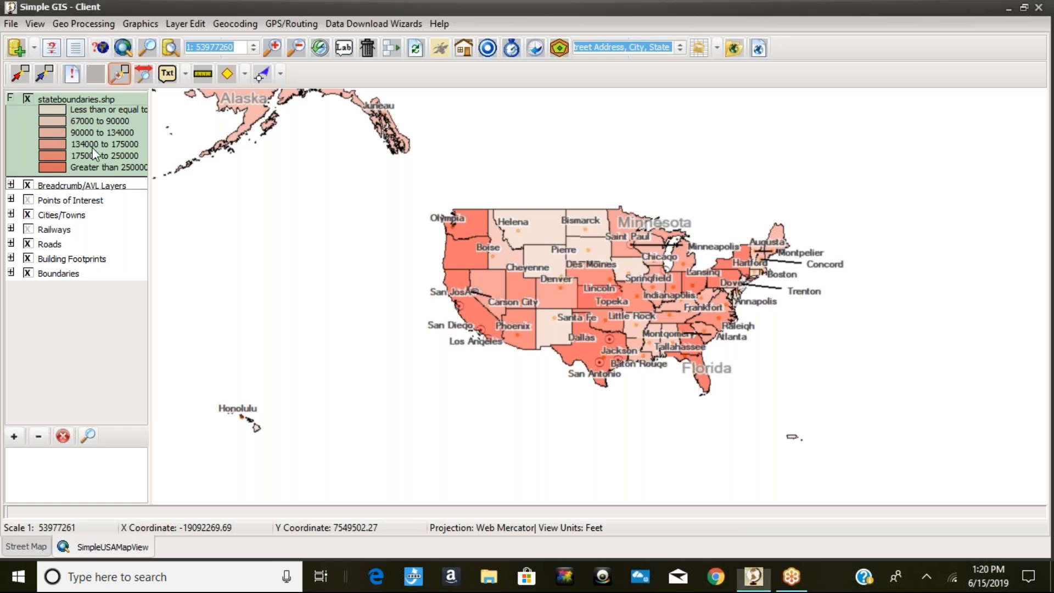
{"action": "double_click", "coordinate": [94, 153]}
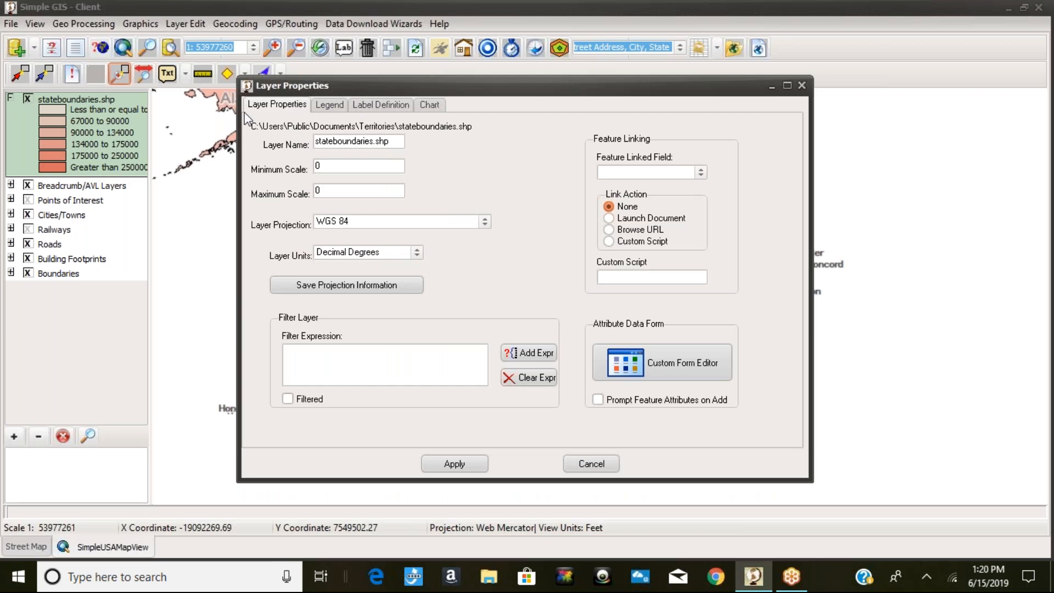
{"action": "left_click", "coordinate": [331, 108]}
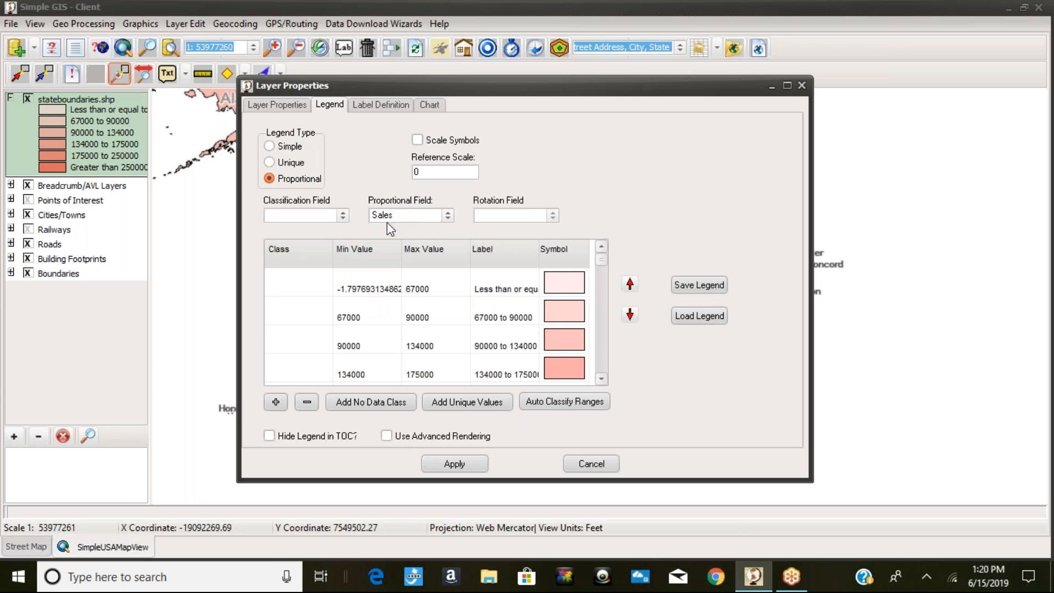
{"action": "left_click", "coordinate": [449, 217]}
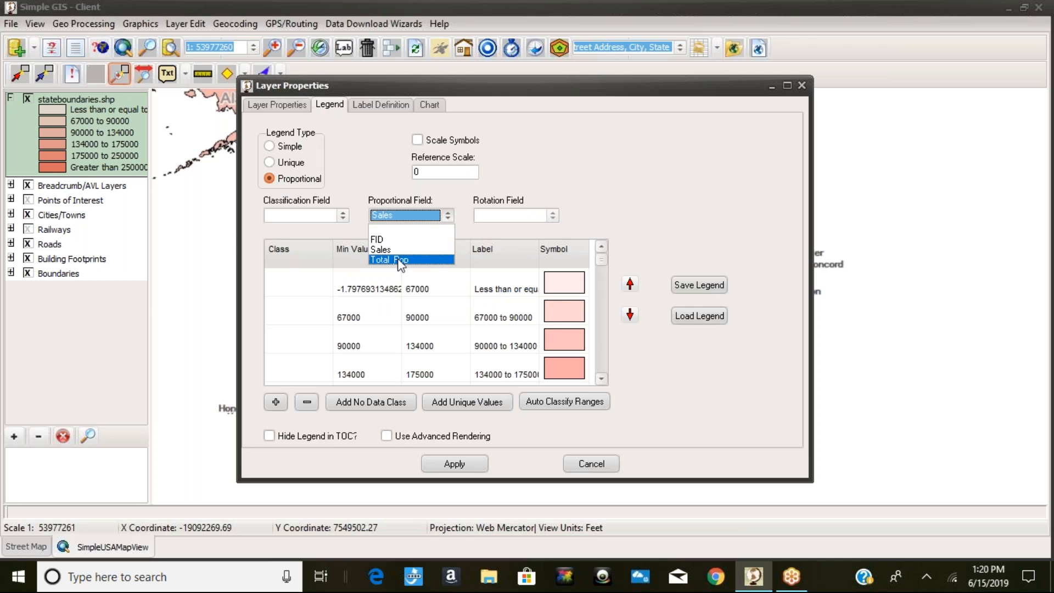
{"action": "left_click", "coordinate": [402, 262]}
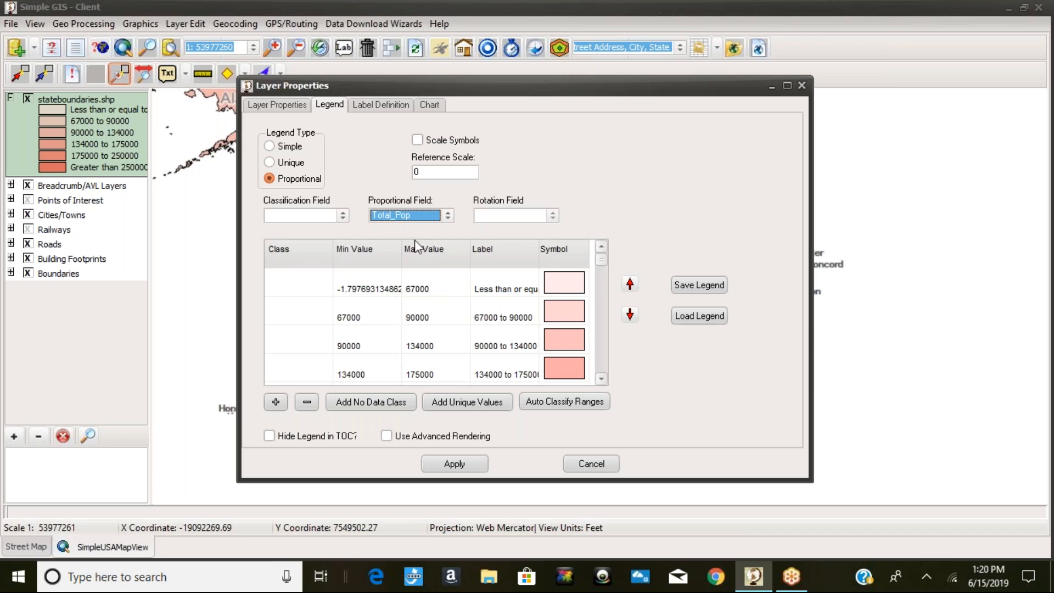
- Auto-classify the population ranges into 6 classes proportional by color with a clBlue maximum gradient, and apply the legend to the layer
{"action": "left_click", "coordinate": [575, 404]}
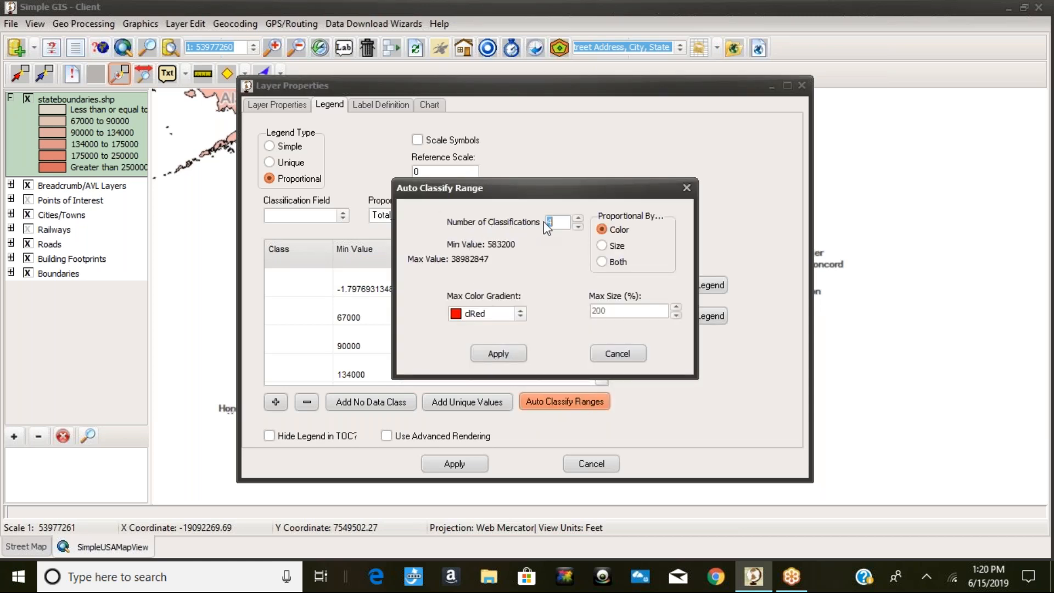
{"action": "left_click", "coordinate": [577, 219]}
{"action": "left_click", "coordinate": [578, 219]}
{"action": "left_click", "coordinate": [514, 315]}
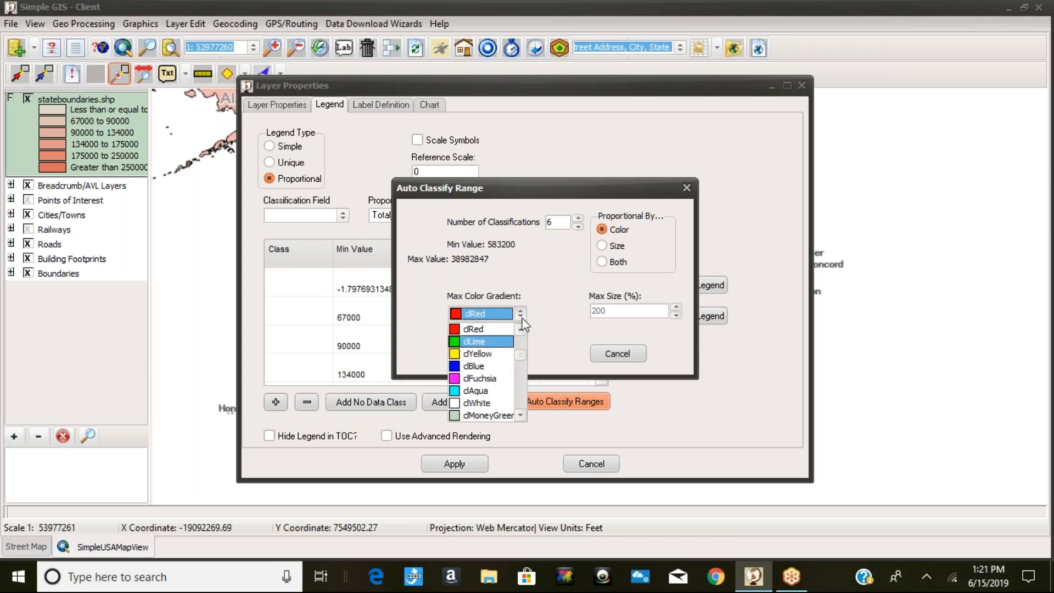
{"action": "left_click", "coordinate": [489, 365]}
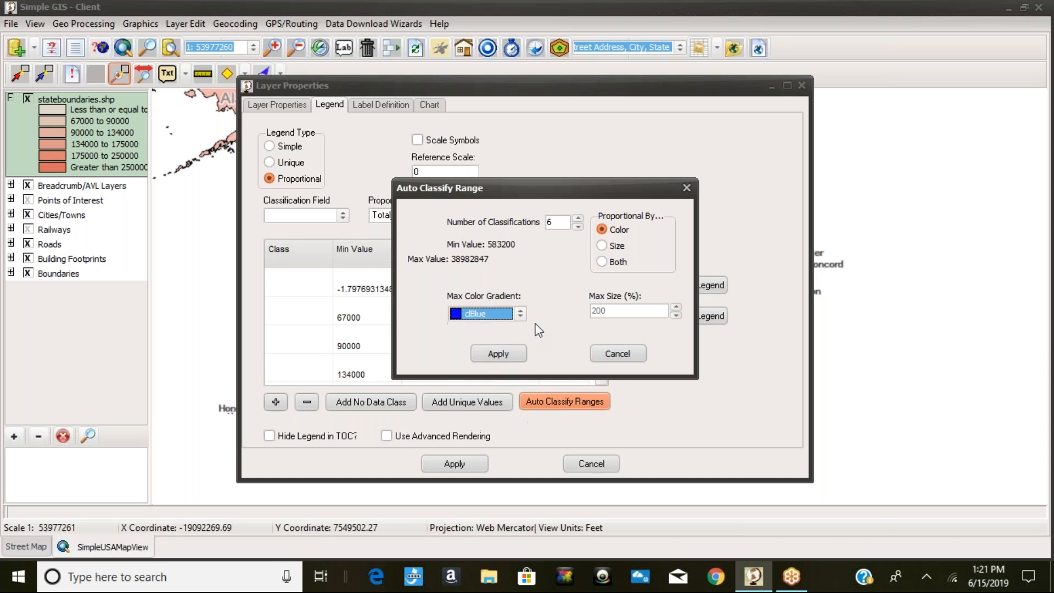
{"action": "left_click", "coordinate": [514, 357]}
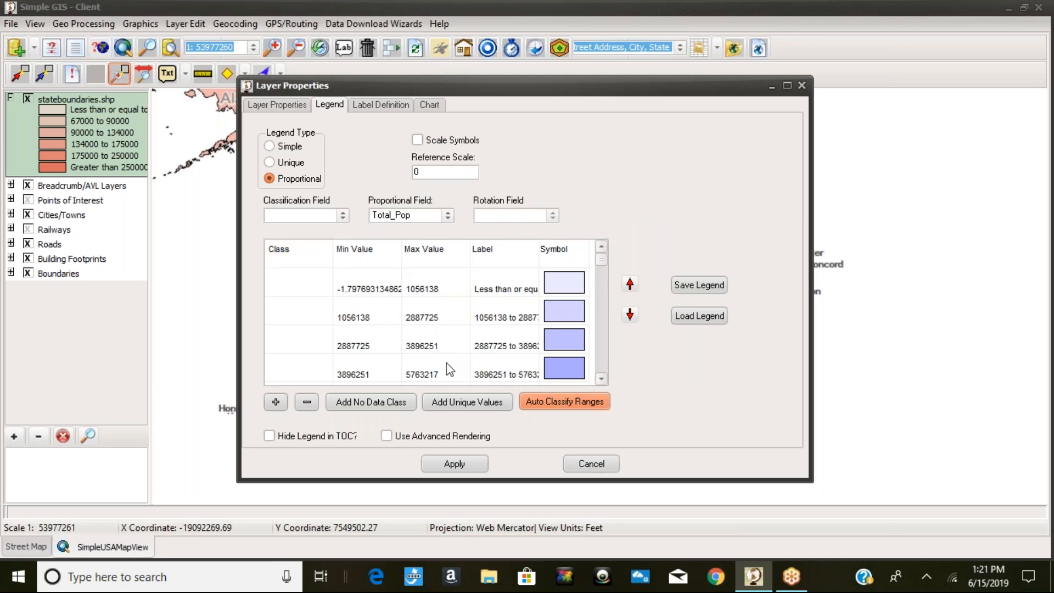
{"action": "left_click", "coordinate": [601, 378]}
{"action": "left_click", "coordinate": [601, 379]}
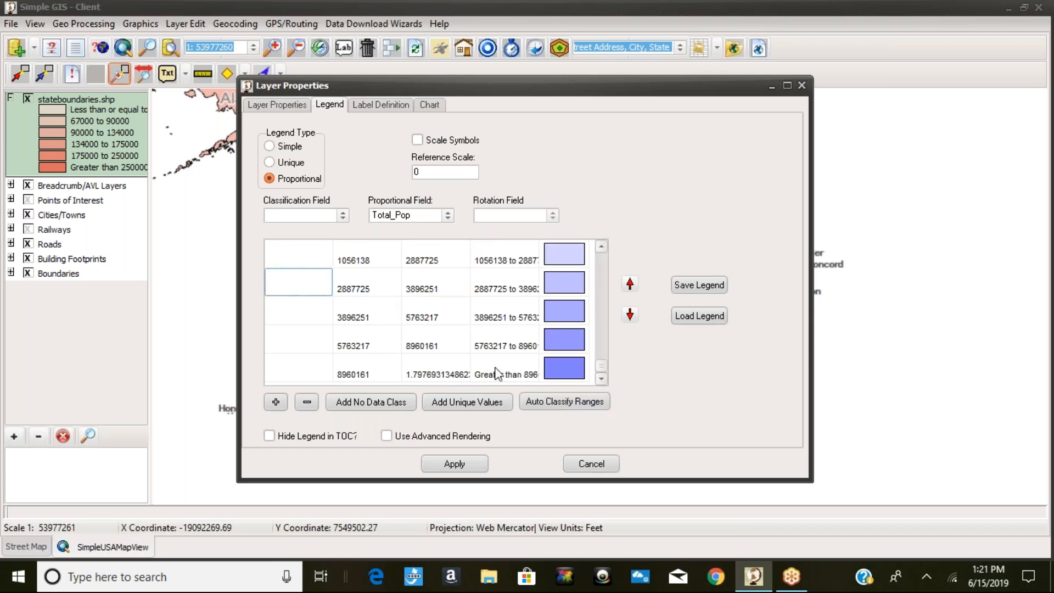
{"action": "left_click", "coordinate": [453, 463]}
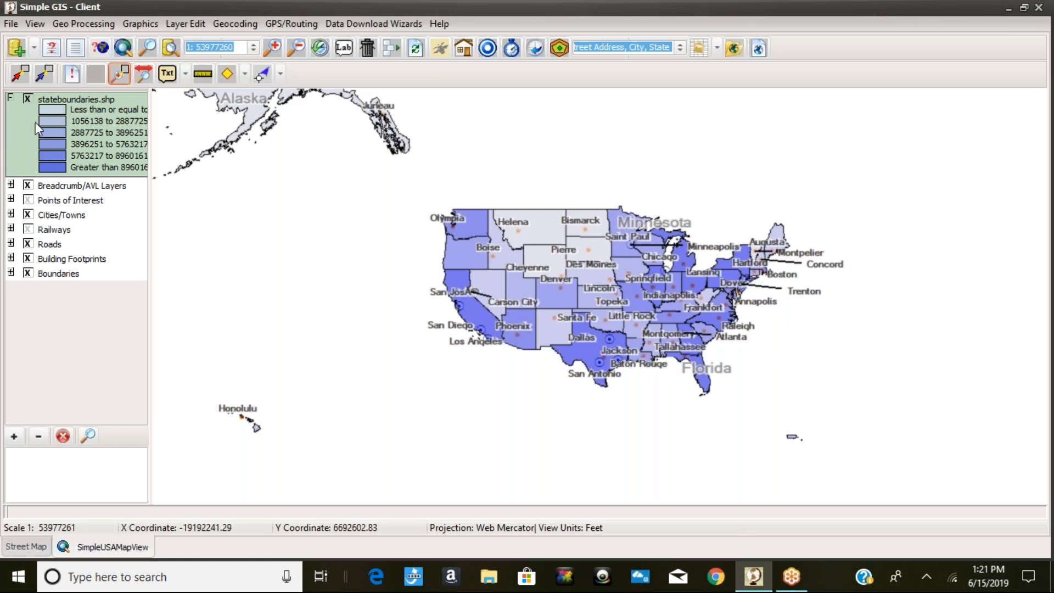
- Identify Colorado on the stateboundaries.shp layer and examine its state, sales and total population attributes
{"action": "left_click", "coordinate": [78, 205]}
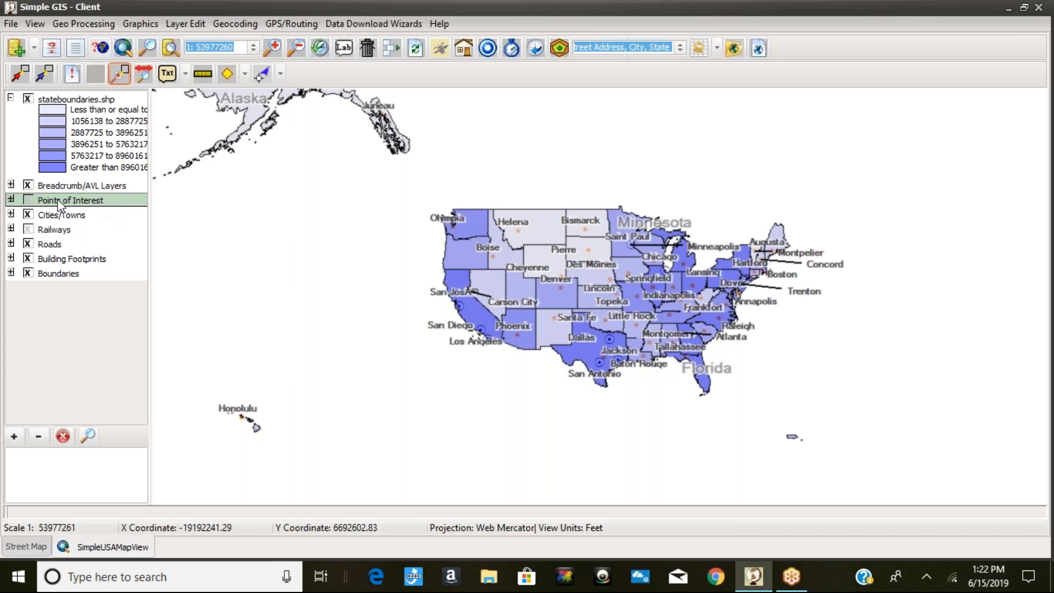
{"action": "left_click", "coordinate": [72, 132]}
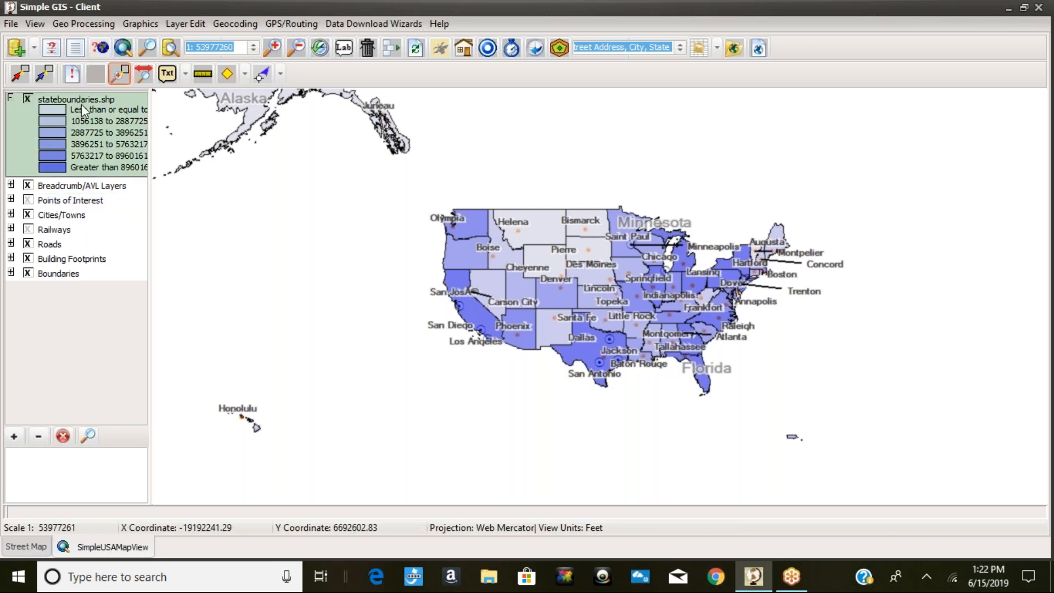
{"action": "left_click", "coordinate": [71, 74]}
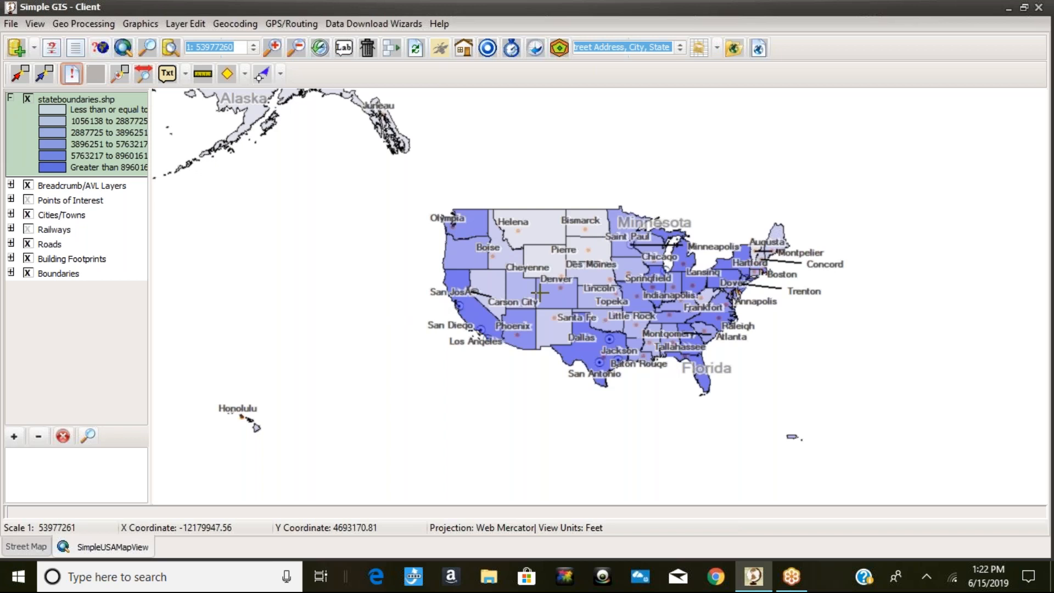
{"action": "left_click", "coordinate": [572, 282]}
{"action": "key", "text": "Up"}
{"action": "key", "text": "Up"}
{"action": "key", "text": "Down"}
{"action": "key", "text": "Down"}
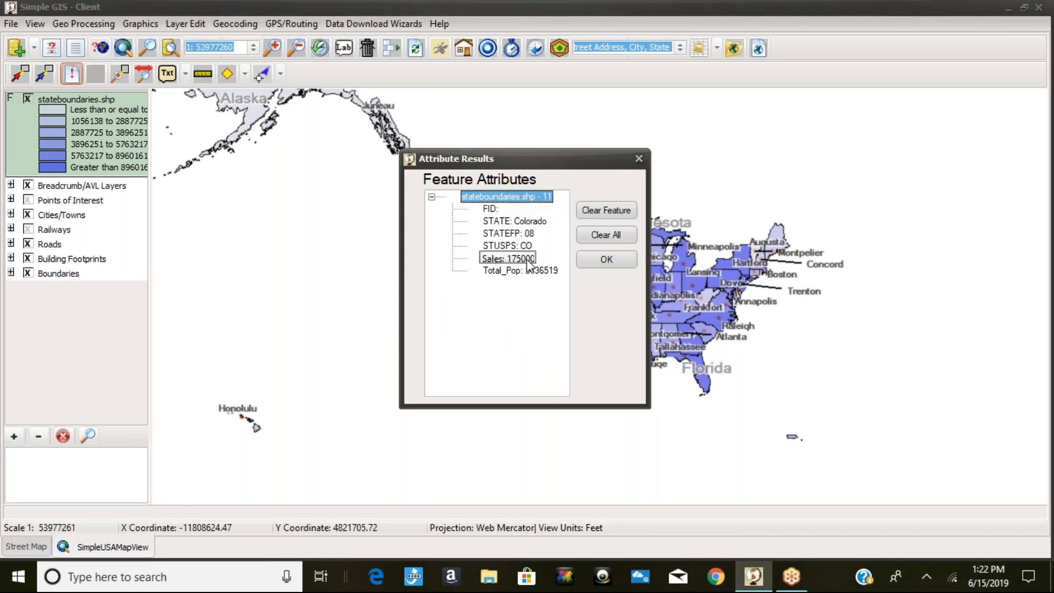
{"action": "left_click", "coordinate": [535, 222]}
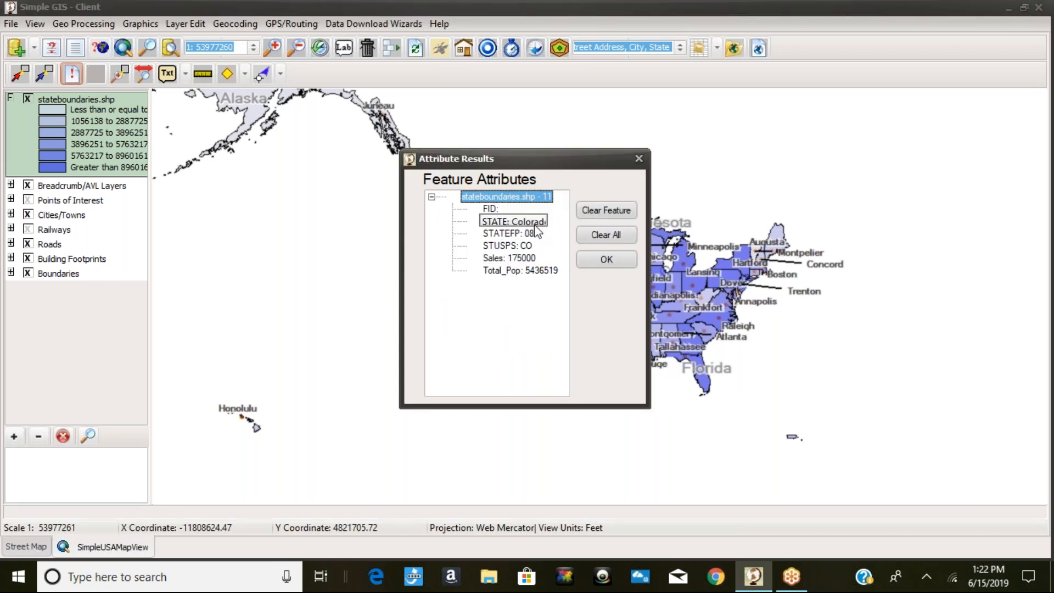
{"action": "left_click", "coordinate": [504, 262]}
{"action": "key", "text": "Down"}
{"action": "key", "text": "Up"}
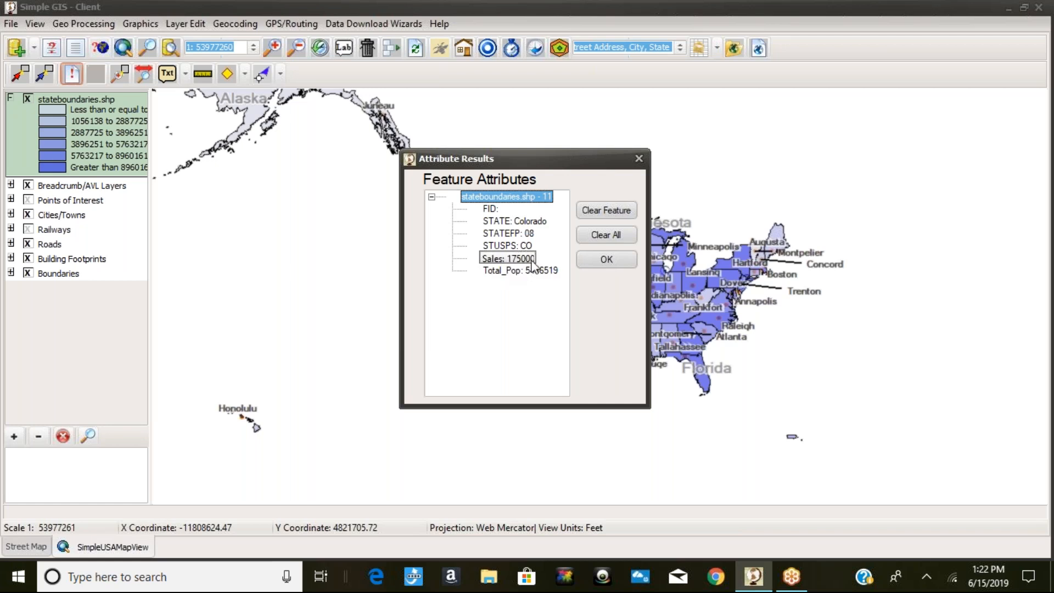
{"action": "left_click", "coordinate": [524, 271]}
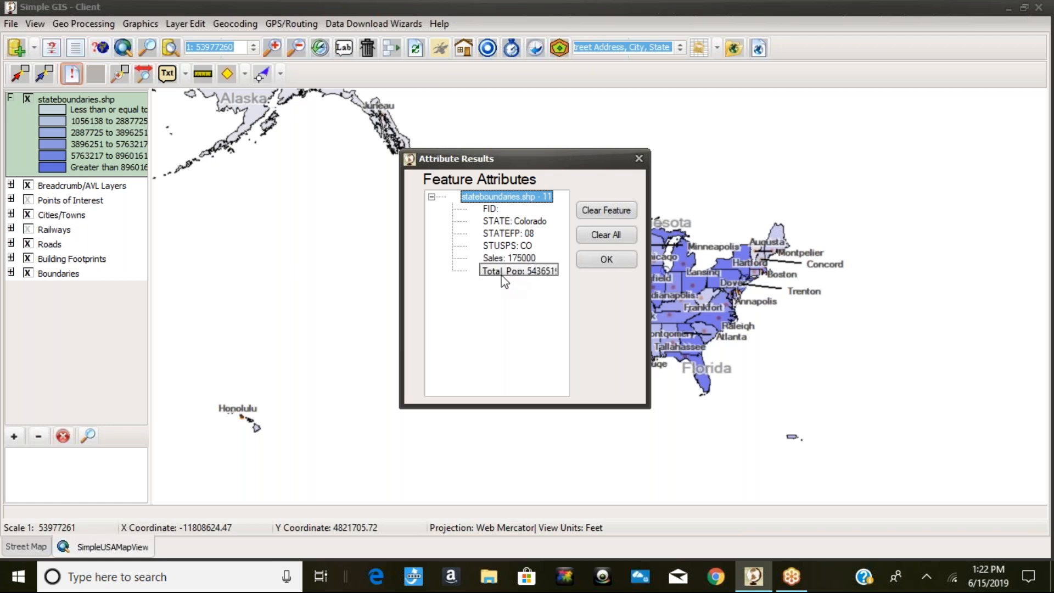
{"action": "left_click", "coordinate": [599, 268]}
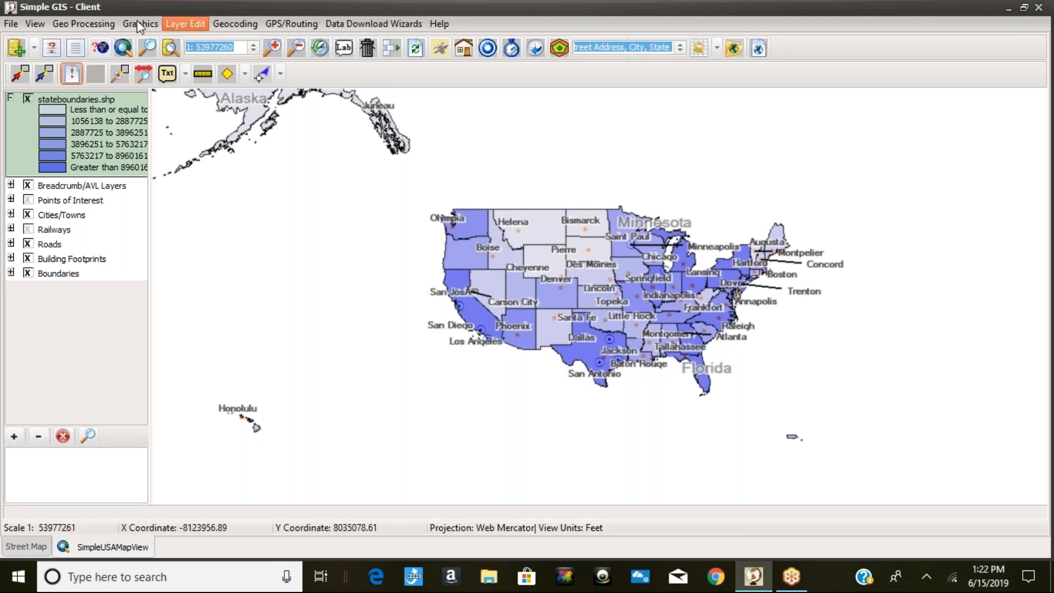
{"action": "left_click", "coordinate": [61, 25]}
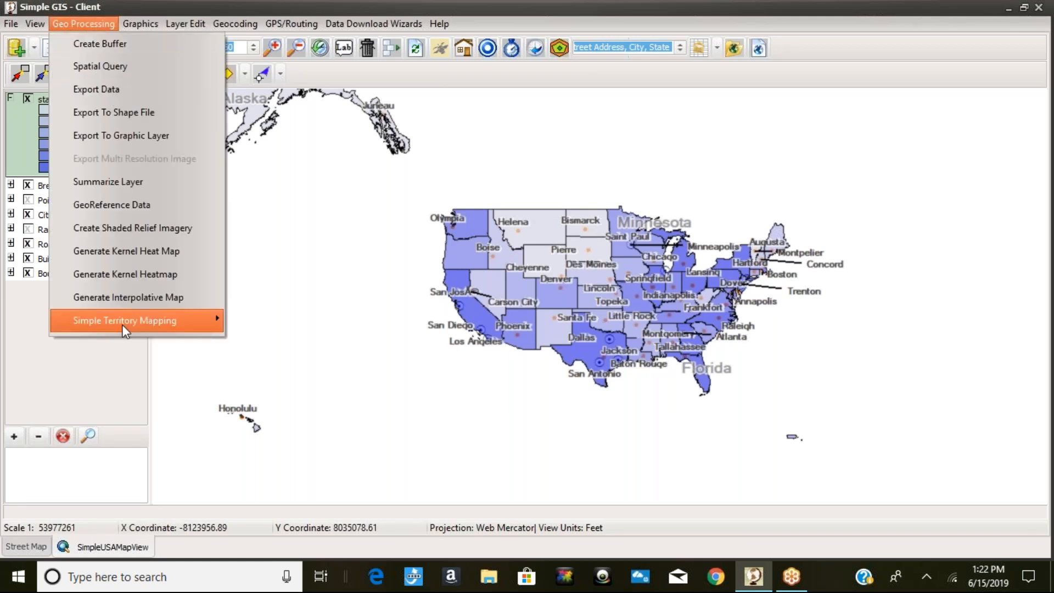
{"action": "mouse_move", "coordinate": [122, 324]}
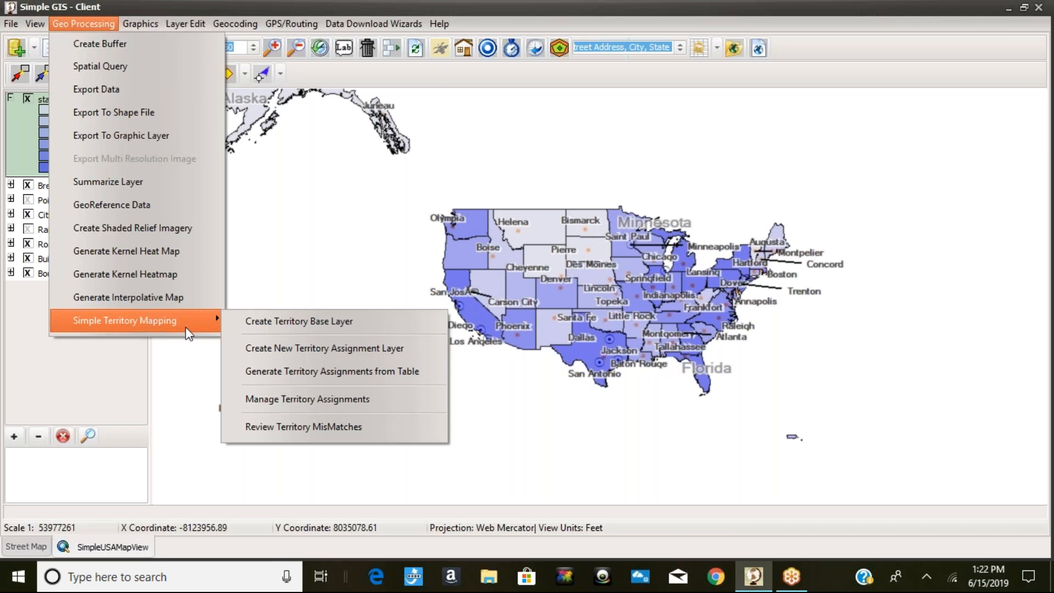
{"action": "left_click", "coordinate": [369, 354]}
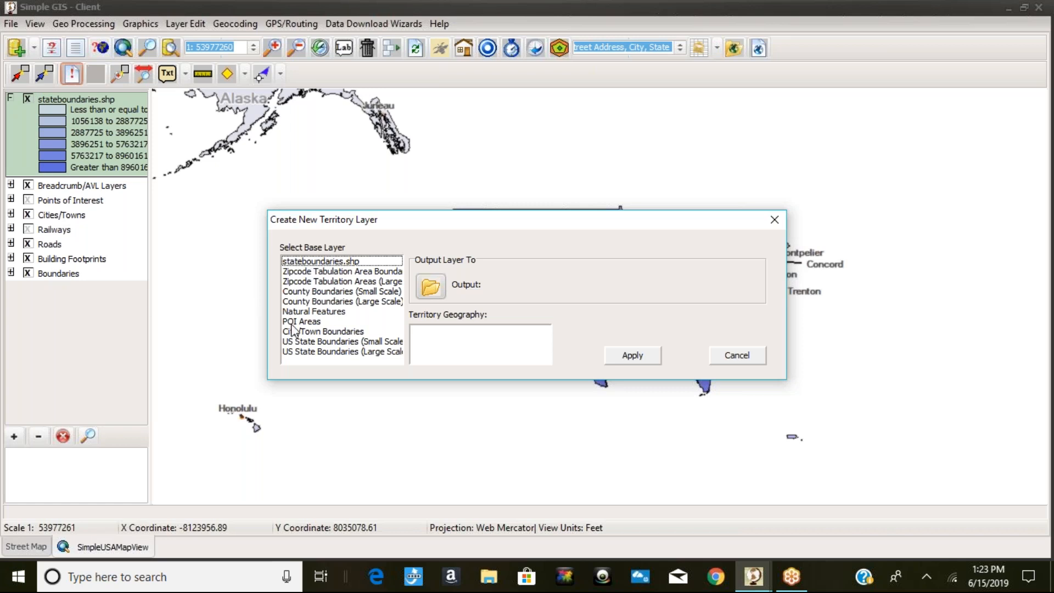
{"action": "left_click", "coordinate": [312, 262]}
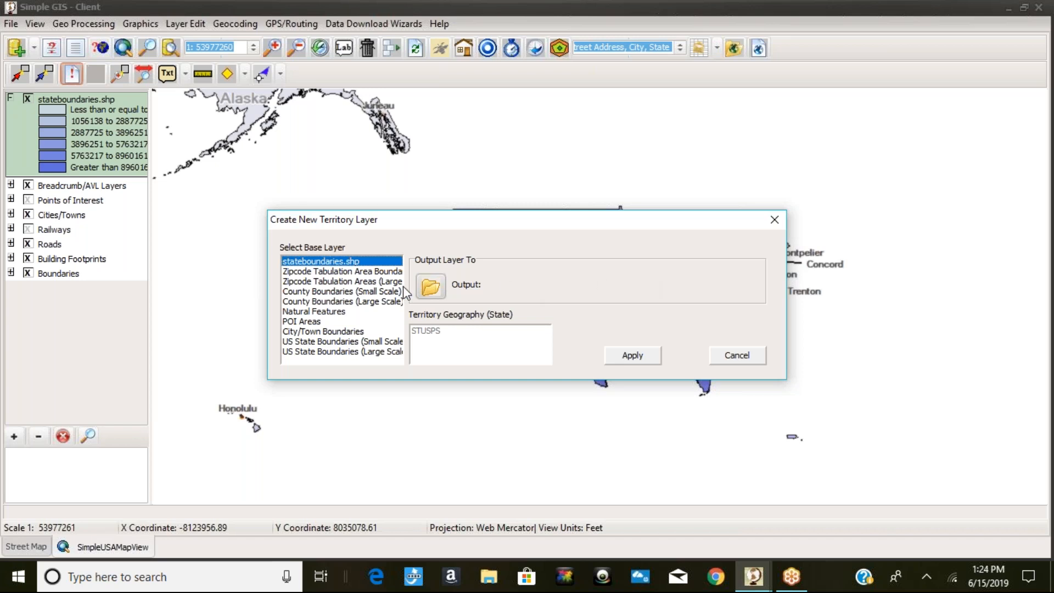
{"action": "left_click", "coordinate": [432, 293]}
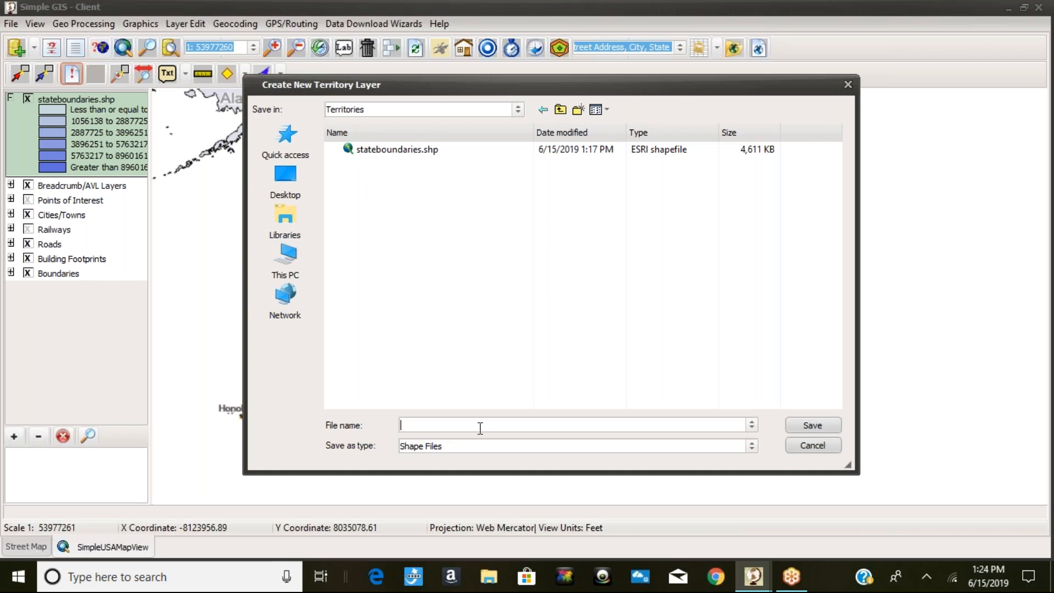
{"action": "left_click", "coordinate": [821, 452]}
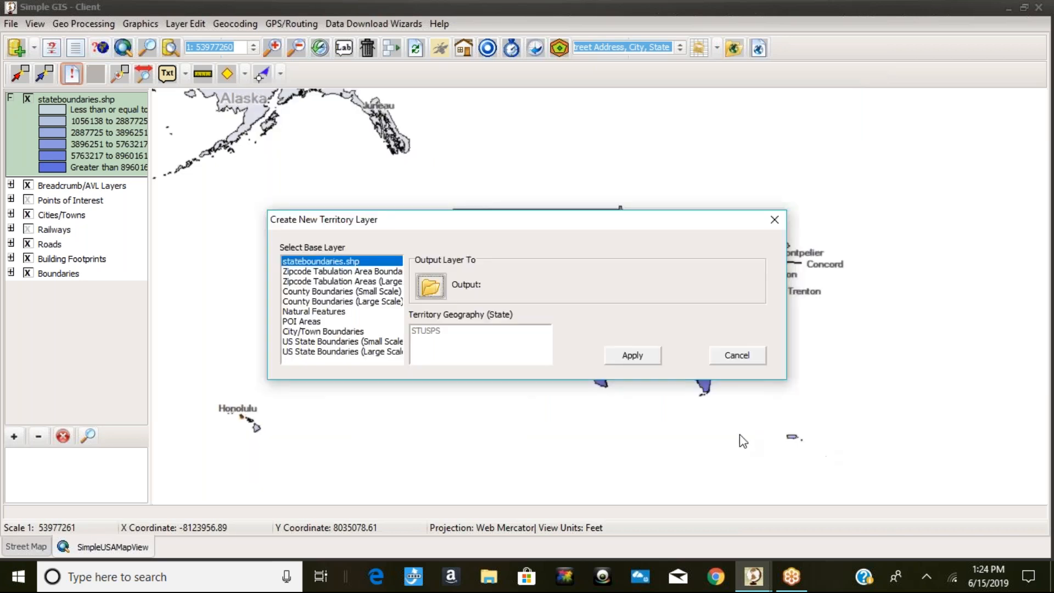
{"action": "left_click", "coordinate": [742, 359]}
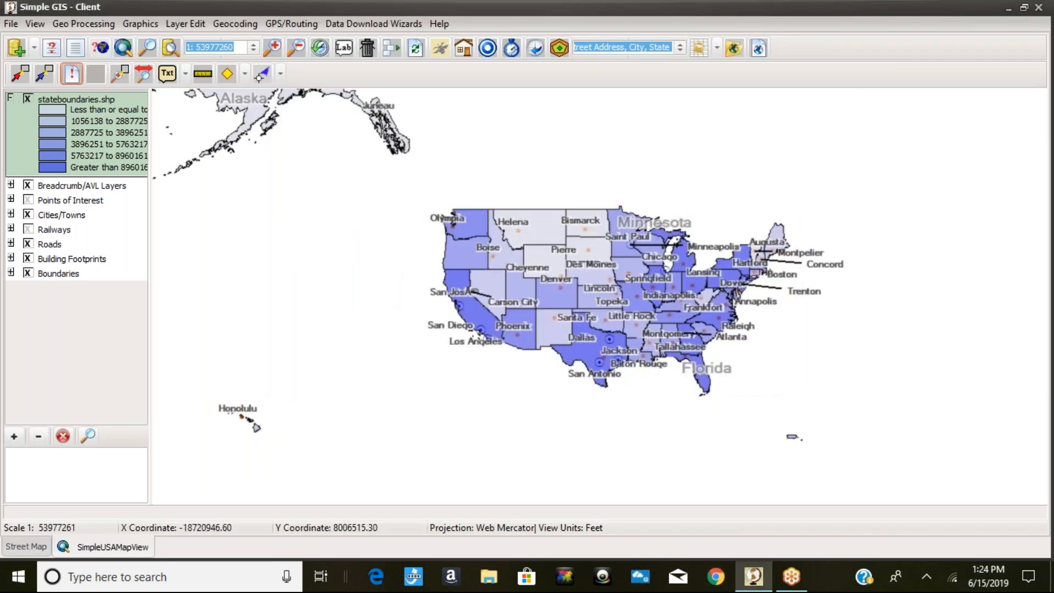
- Start generating territory assignments from a table, using Sheet1 of StateAssignments.xls as the input source with field names in its first row
{"action": "left_click", "coordinate": [75, 23]}
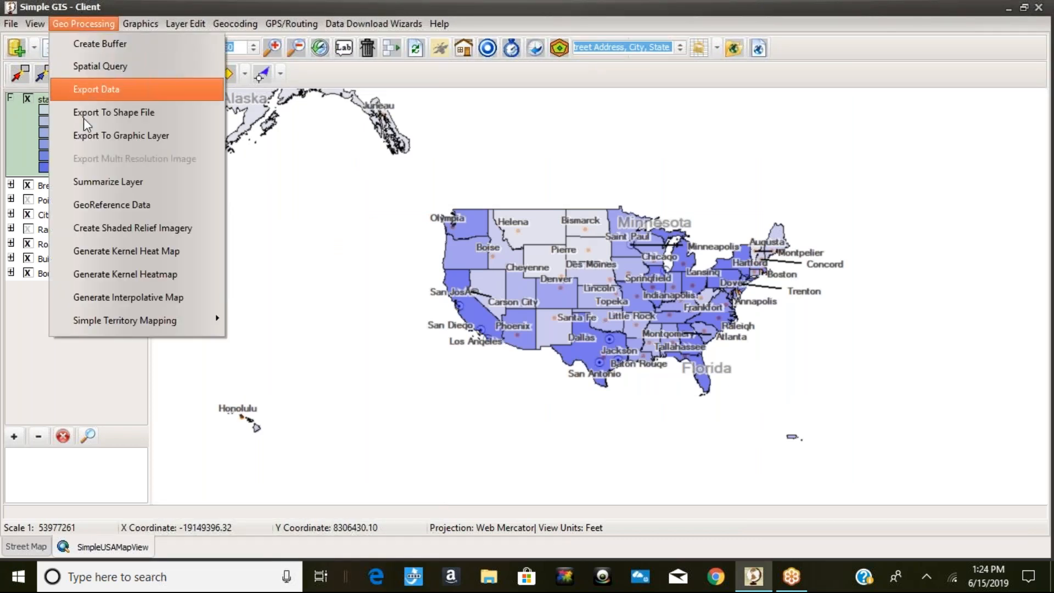
{"action": "mouse_move", "coordinate": [125, 324]}
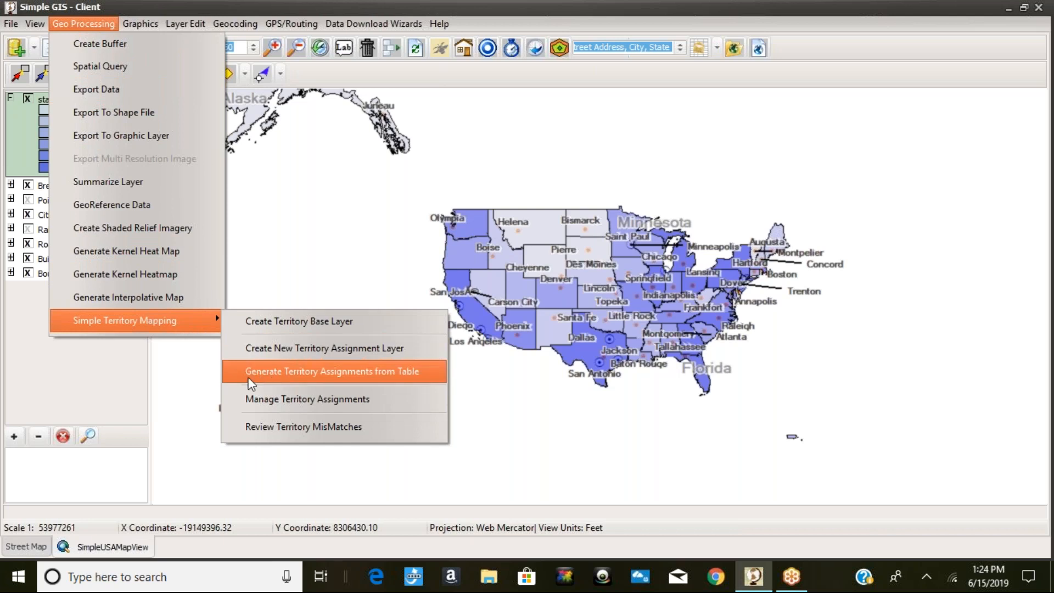
{"action": "left_click", "coordinate": [405, 371]}
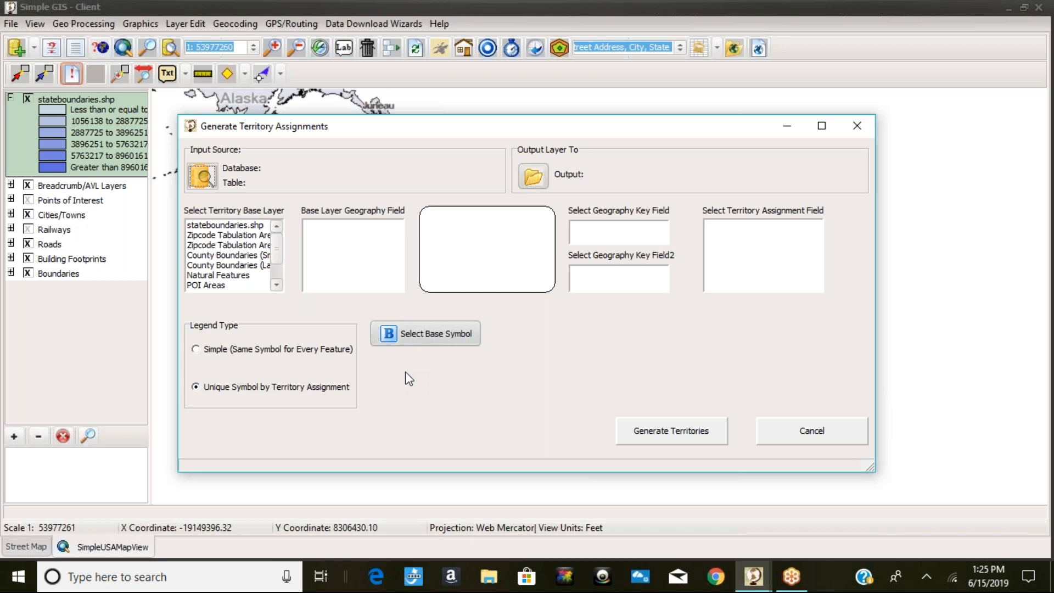
{"action": "left_click", "coordinate": [203, 179]}
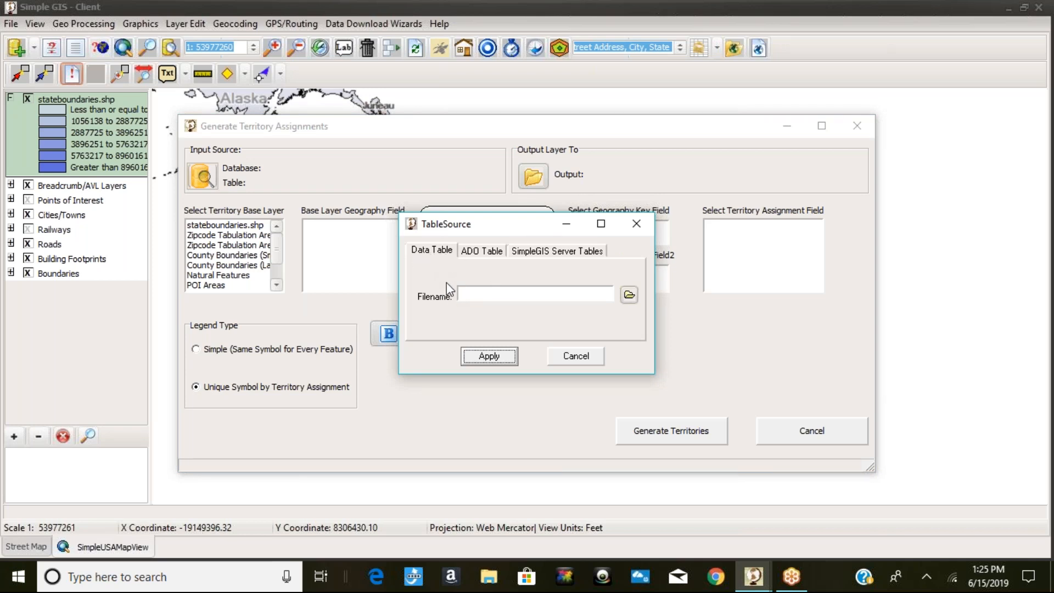
{"action": "left_click", "coordinate": [630, 299]}
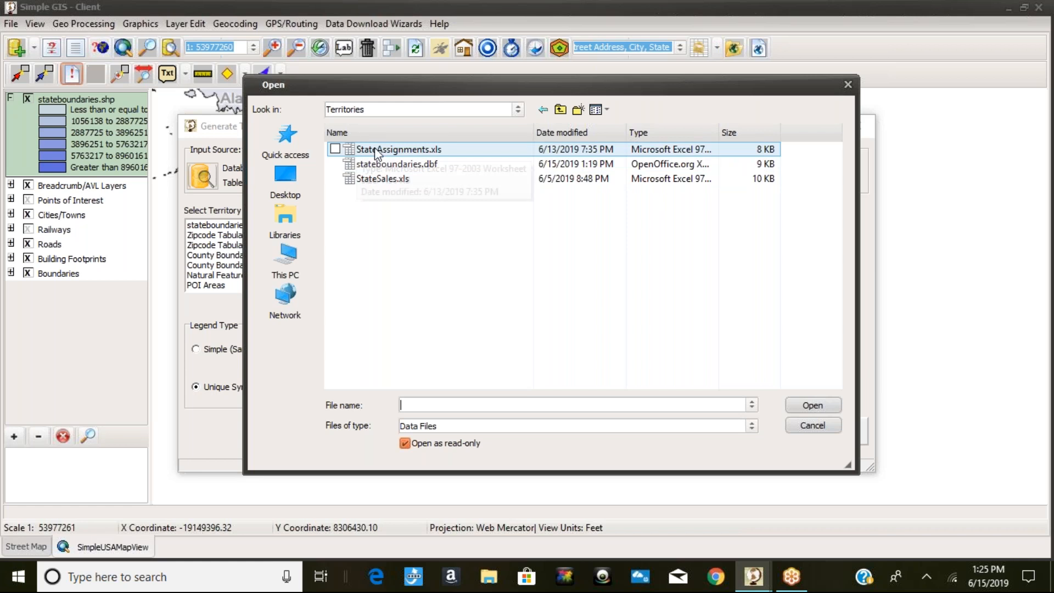
{"action": "double_click", "coordinate": [423, 156]}
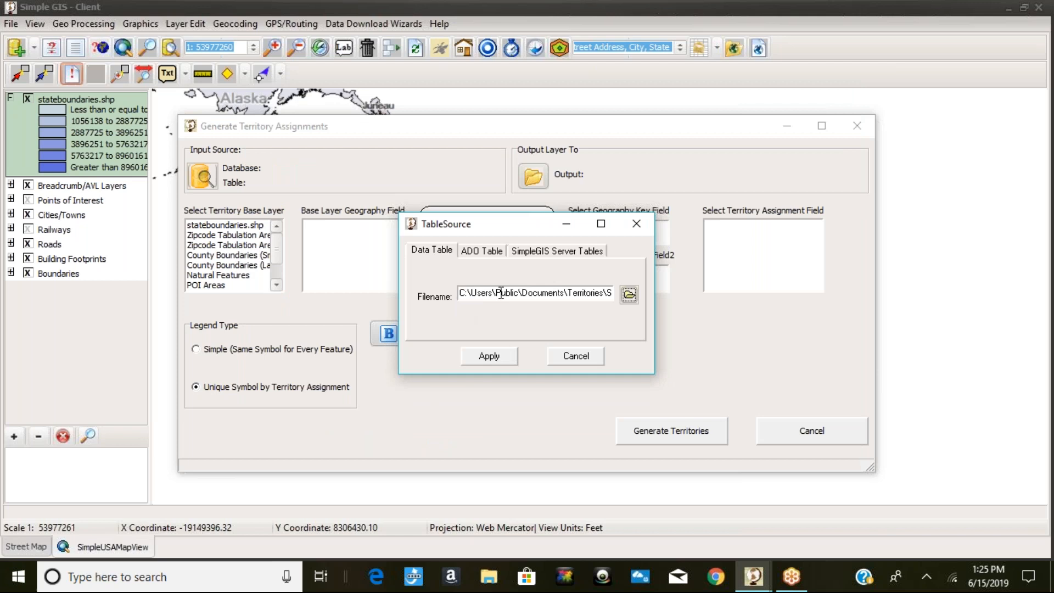
{"action": "left_click", "coordinate": [499, 356]}
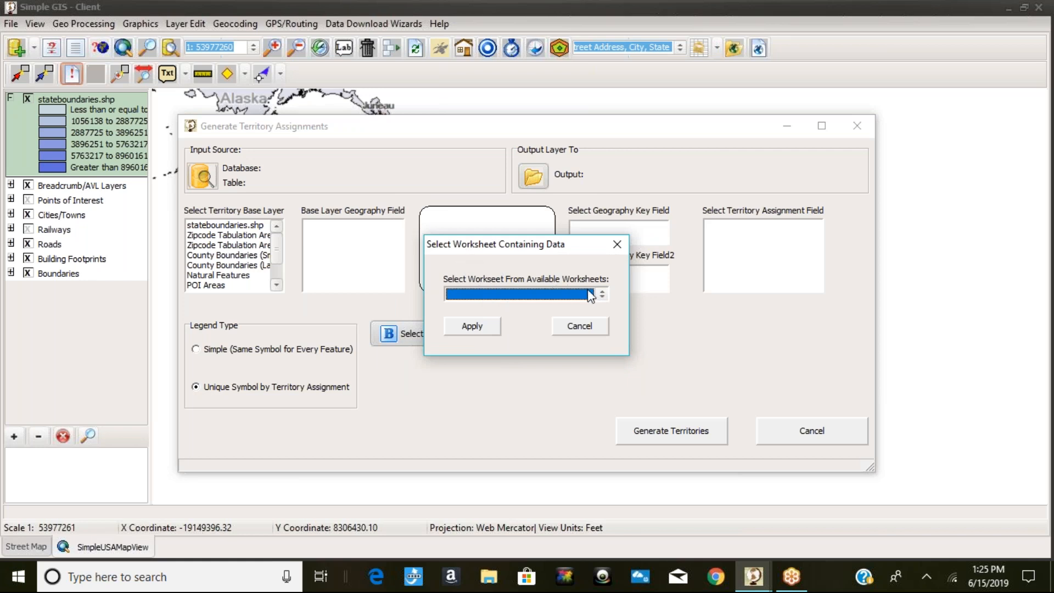
{"action": "left_click", "coordinate": [602, 295]}
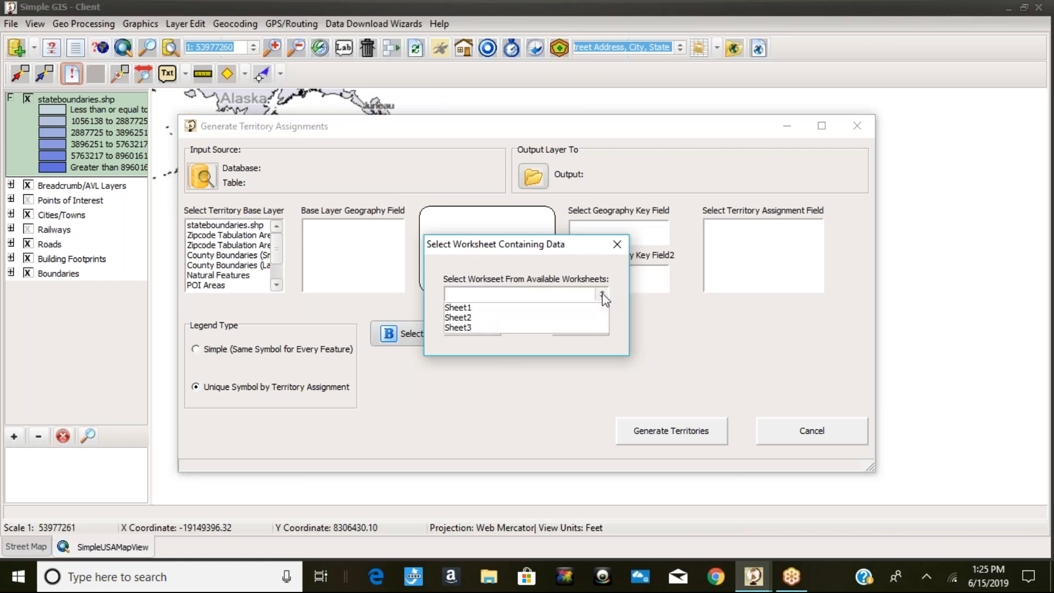
{"action": "left_click", "coordinate": [456, 308]}
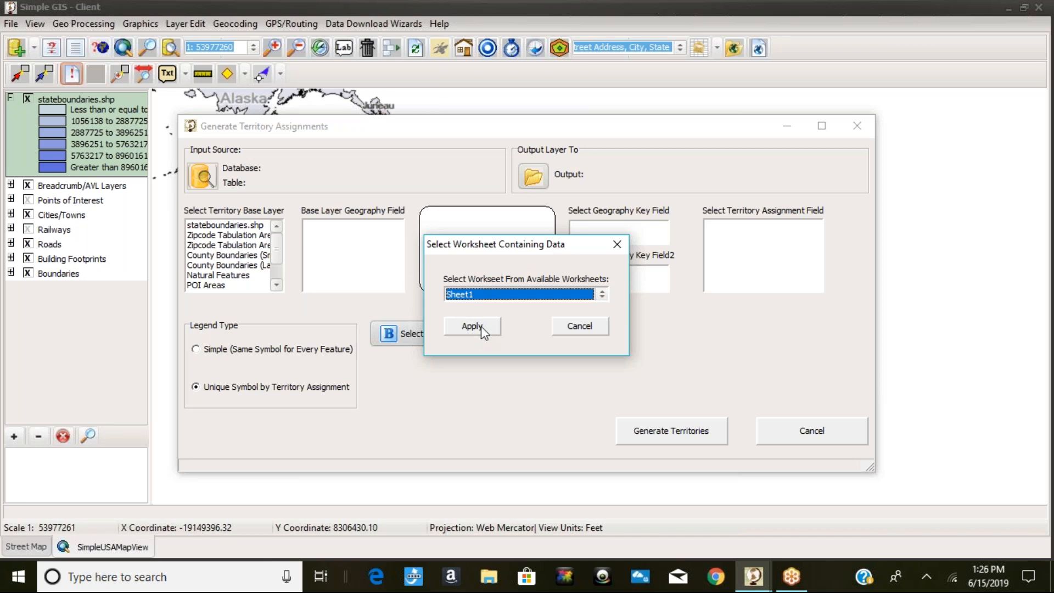
{"action": "left_click", "coordinate": [474, 326]}
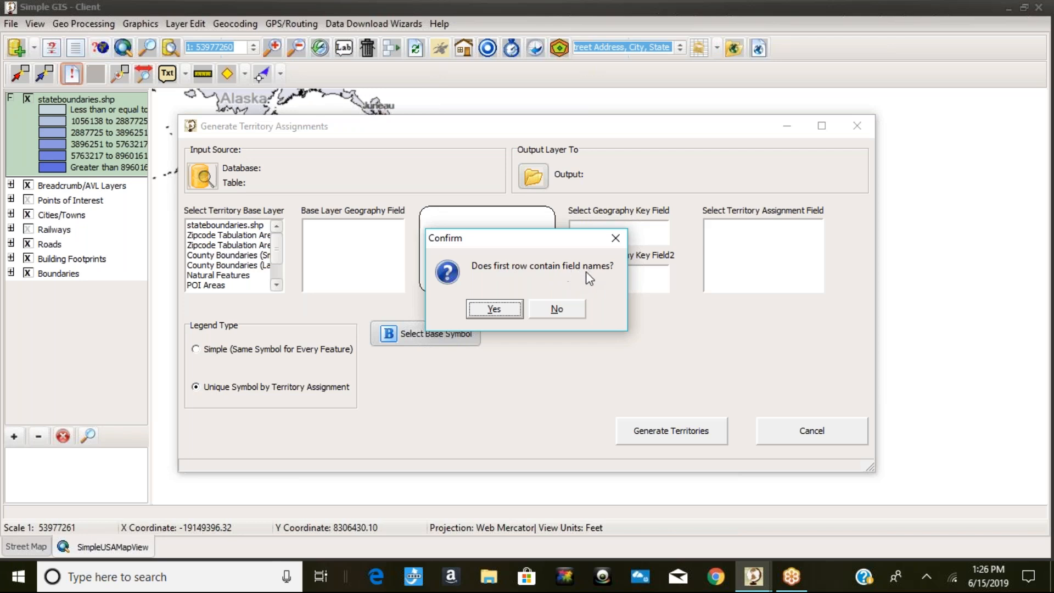
{"action": "left_click", "coordinate": [494, 309]}
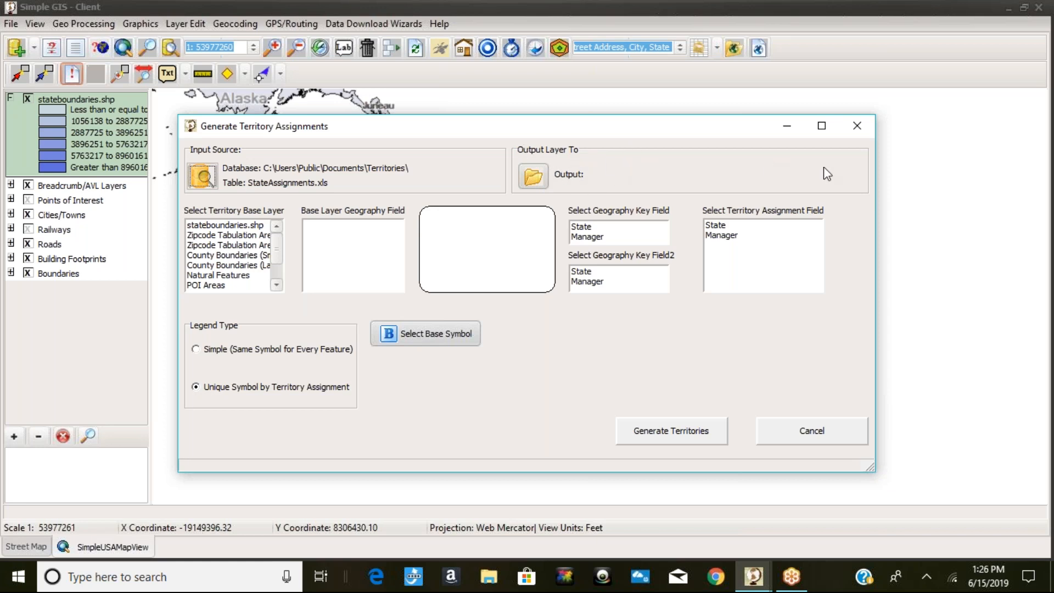
- Set the output territory layer to a new shapefile named MyStateAssignments in the Territories folder
{"action": "left_click", "coordinate": [533, 177]}
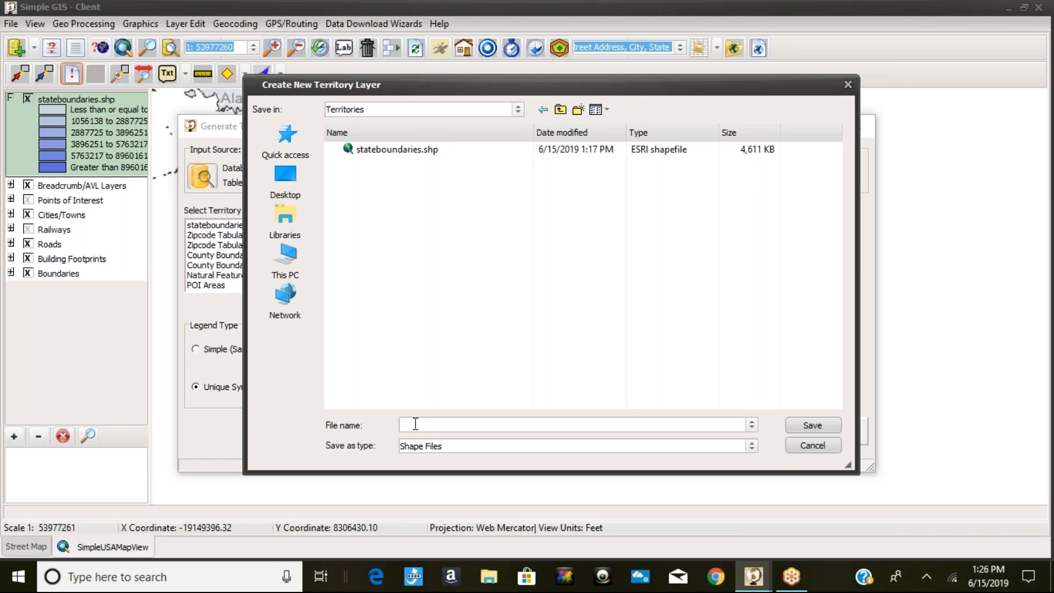
{"action": "type", "text": "MyStateAssignments"}
{"action": "left_click", "coordinate": [810, 426]}
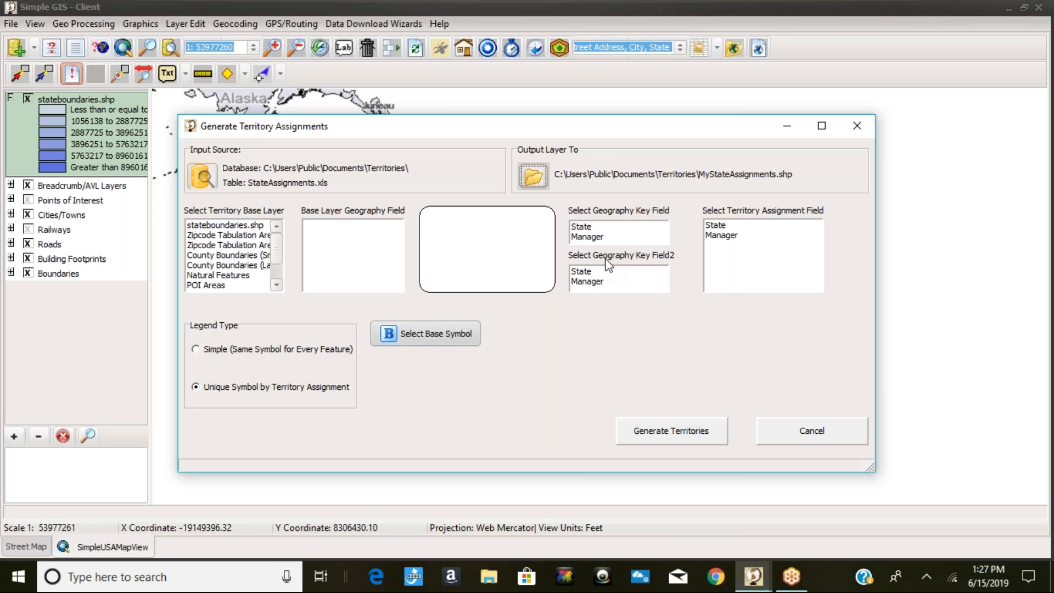
- Use stateboundaries.shp as the territory base layer, State as the state field and Manager as the territory assignment field
{"action": "left_click", "coordinate": [223, 227]}
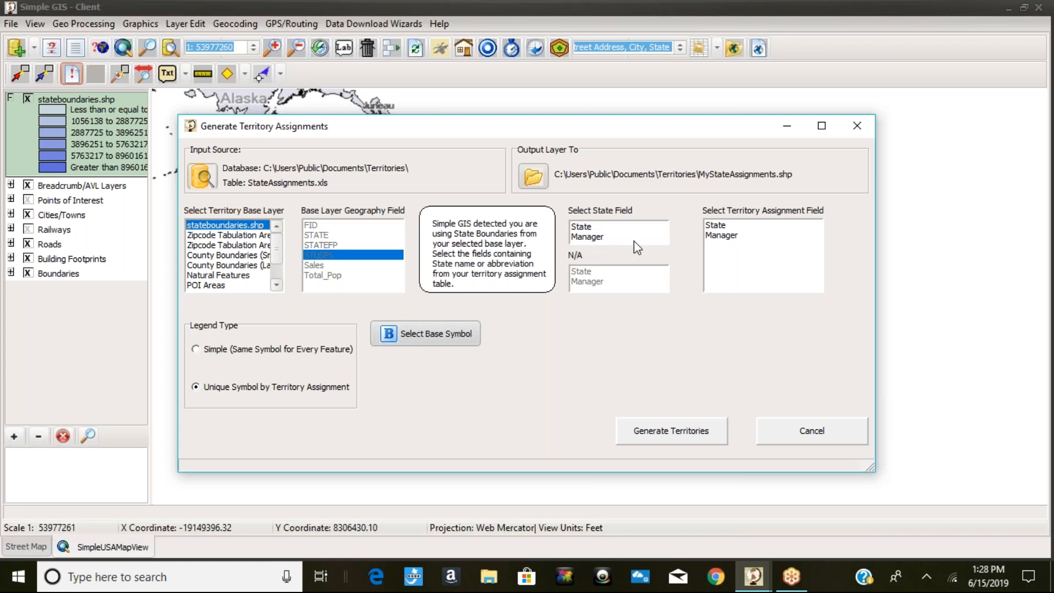
{"action": "left_click", "coordinate": [580, 228]}
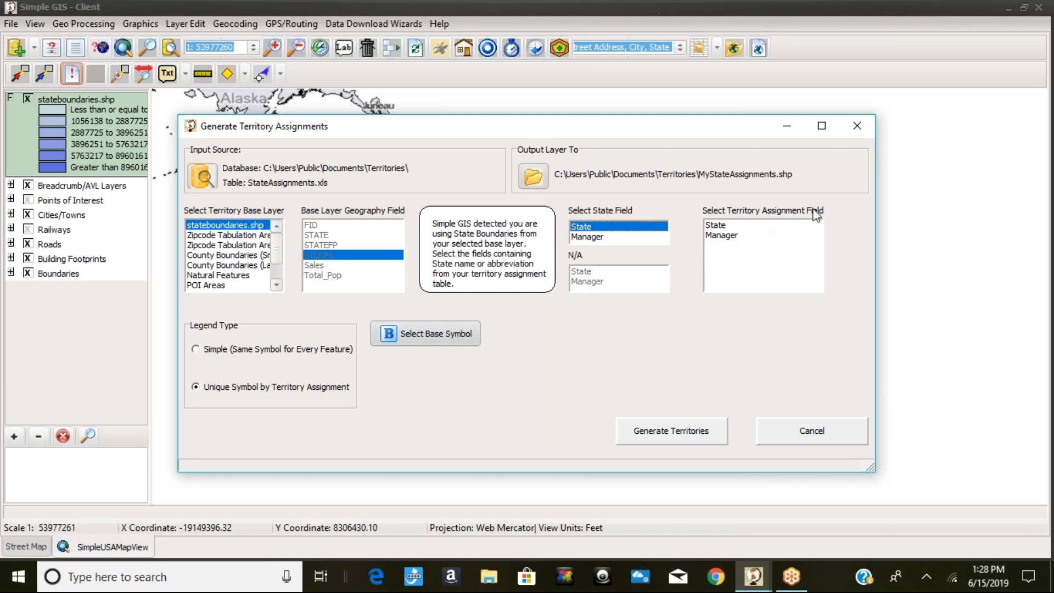
{"action": "left_click", "coordinate": [720, 237]}
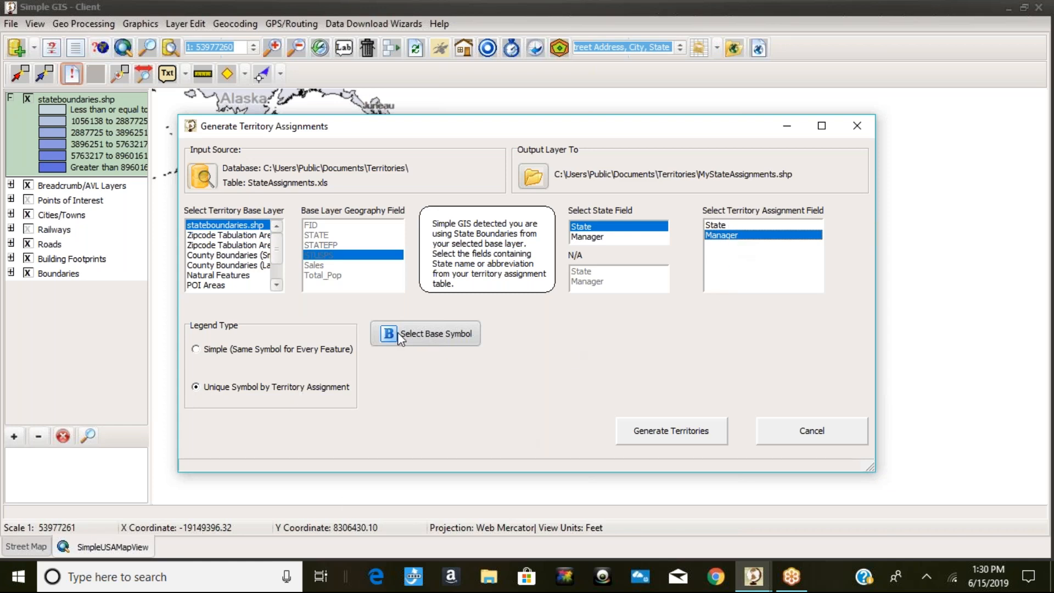
- Choose the solid light red fill with a black outline as the base symbol and generate the territories
{"action": "left_click", "coordinate": [427, 331]}
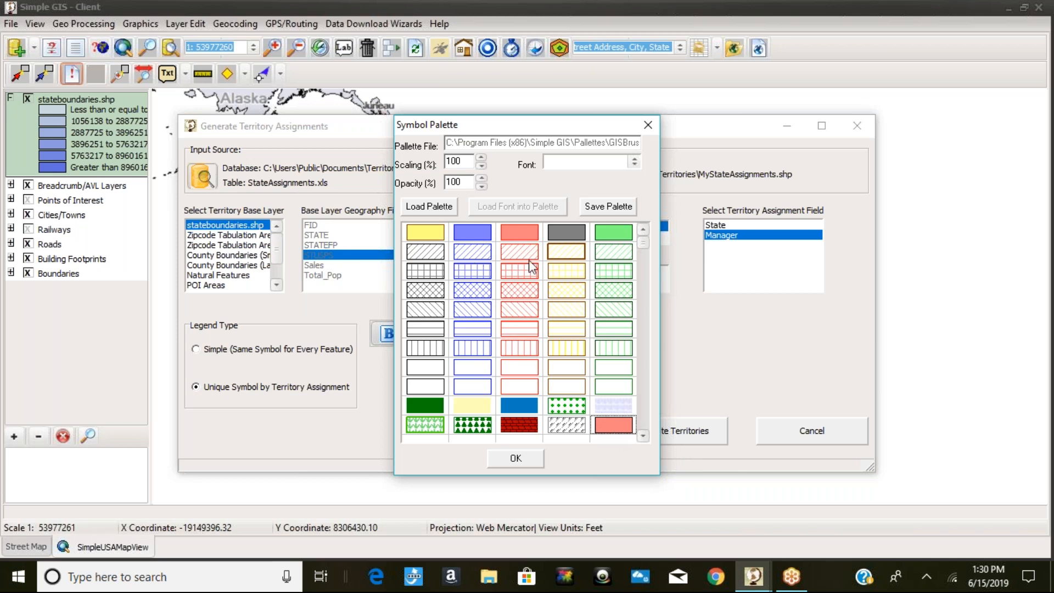
{"action": "left_click", "coordinate": [471, 256]}
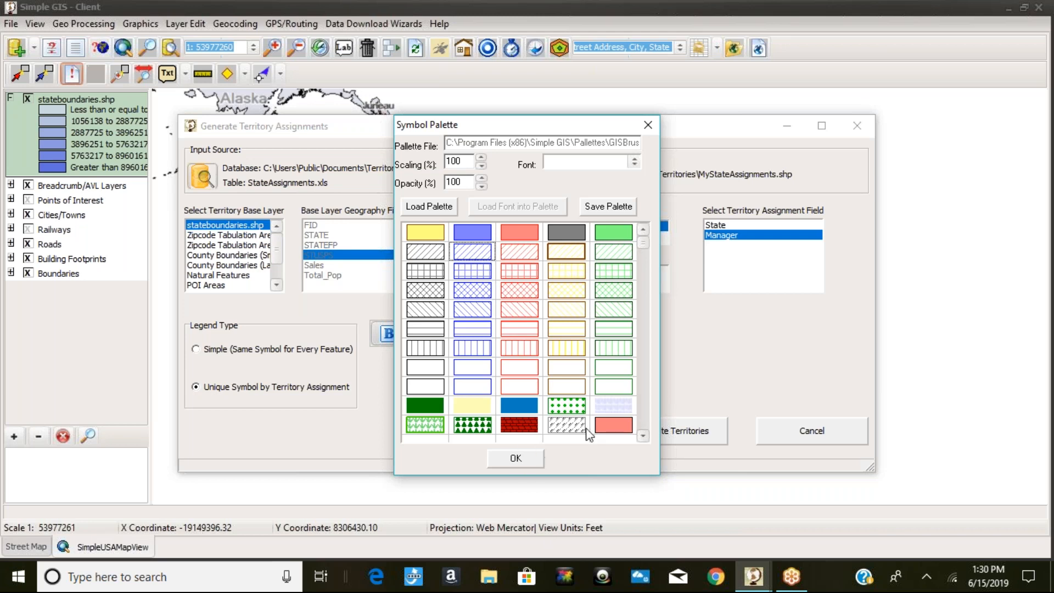
{"action": "left_click", "coordinate": [609, 432]}
{"action": "left_click", "coordinate": [516, 460]}
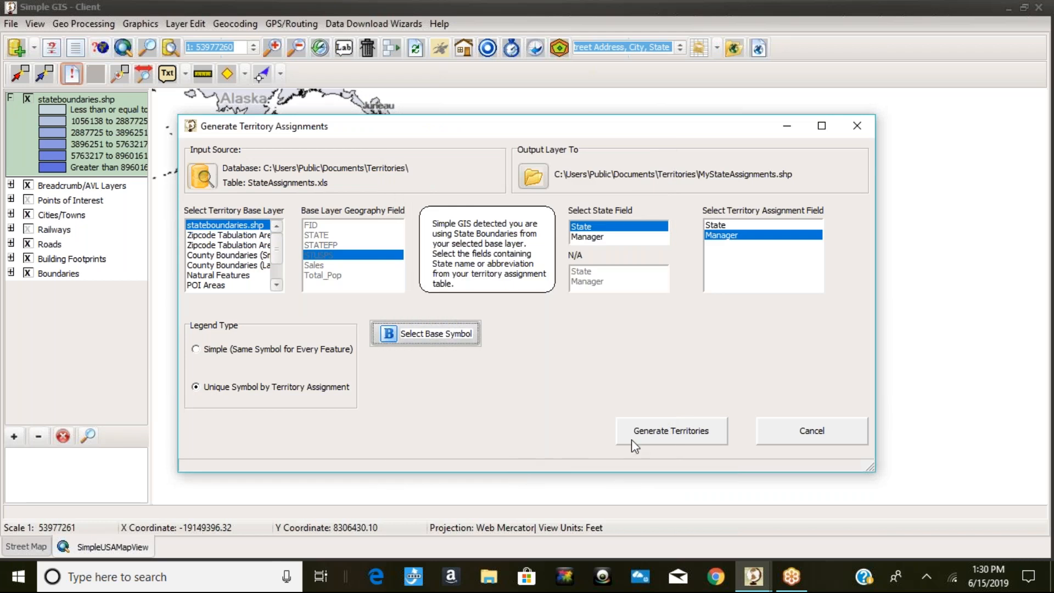
{"action": "left_click", "coordinate": [668, 437]}
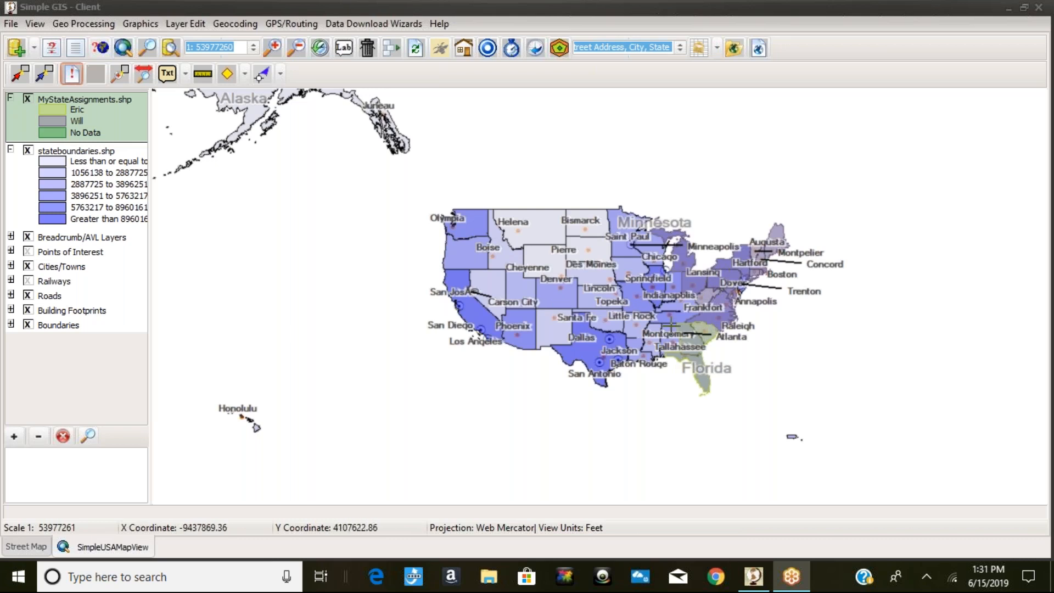
- Hide the stateboundaries.shp layer and zoom the map to the assigned territories in the eastern United States
{"action": "left_click", "coordinate": [27, 151]}
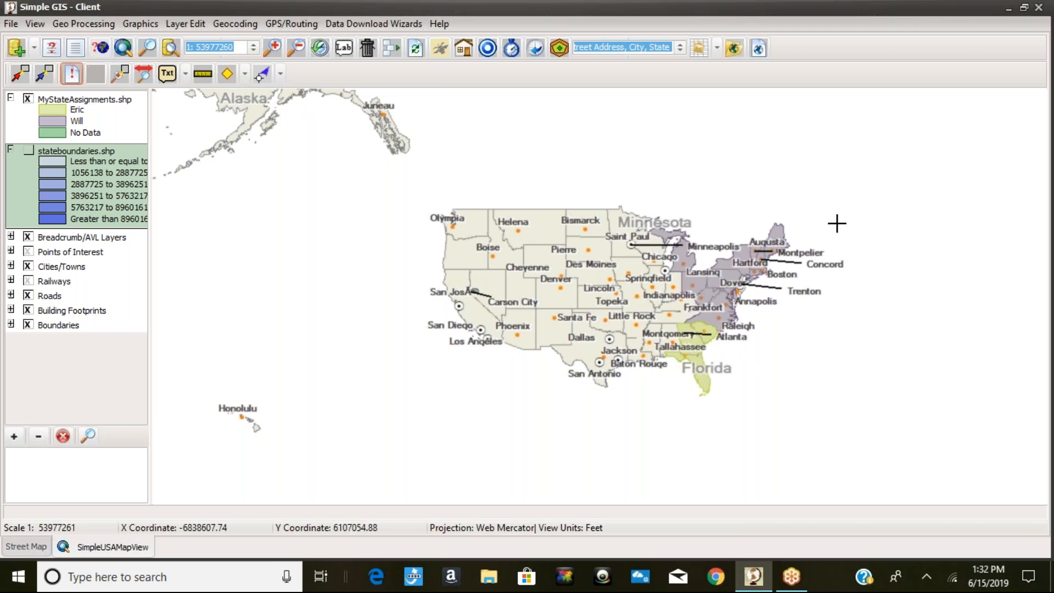
{"action": "left_click", "coordinate": [121, 75]}
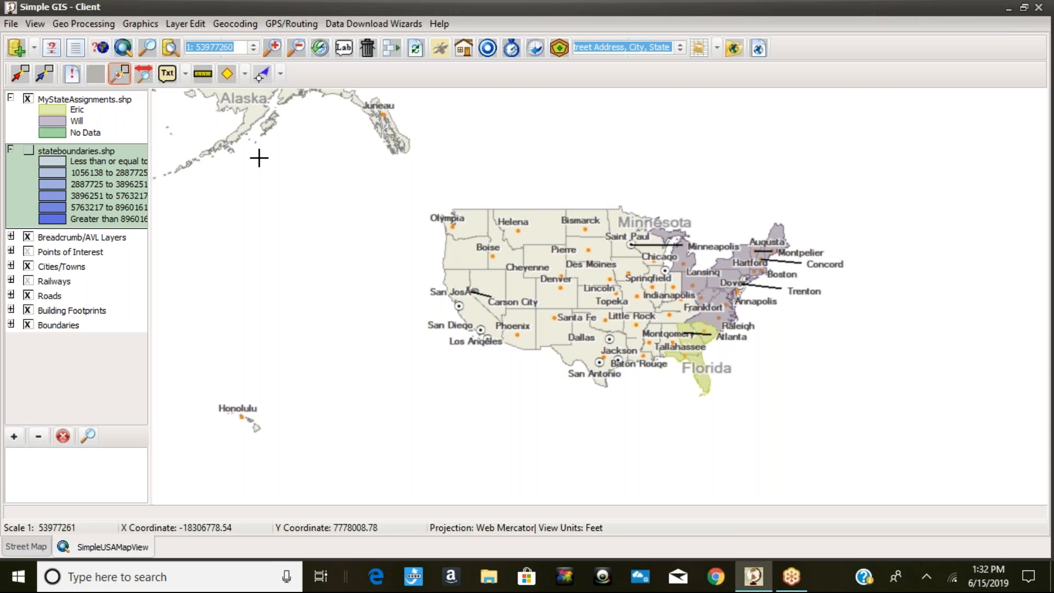
{"action": "left_click_drag", "start_coordinate": [621, 195], "coordinate": [822, 424]}
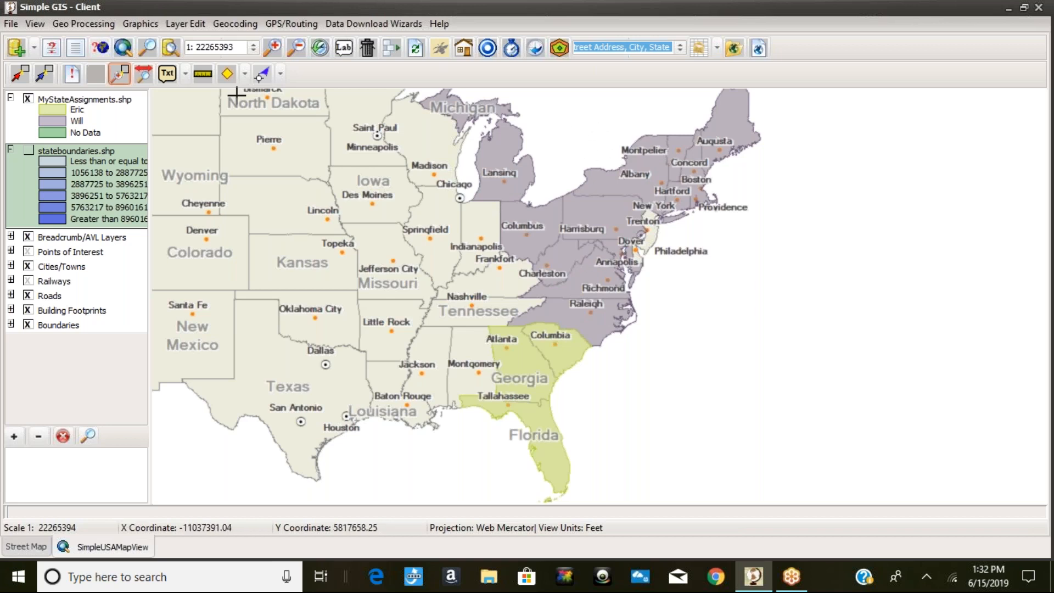
- Open the territory assignment manager for MyStateAssignments.shp and graph the territories with Sales as the balancing field
{"action": "left_click", "coordinate": [83, 23]}
{"action": "mouse_move", "coordinate": [111, 322]}
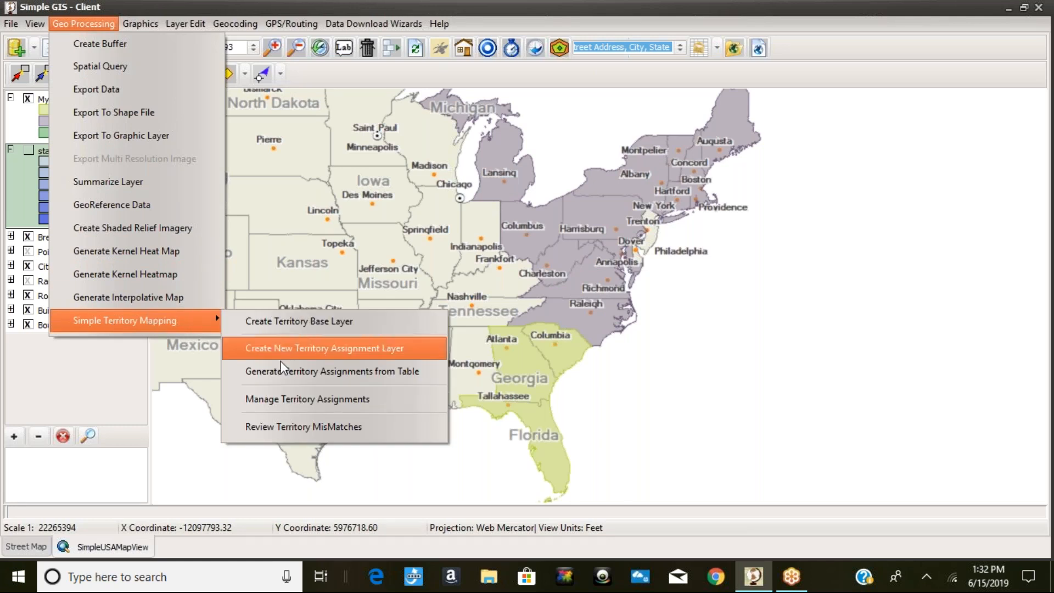
{"action": "left_click", "coordinate": [344, 400]}
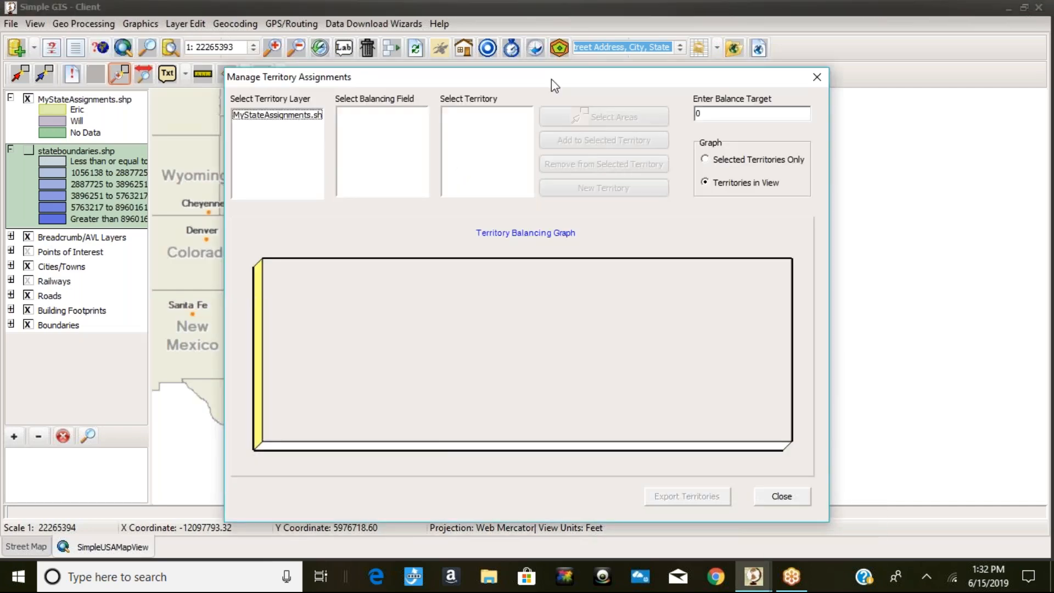
{"action": "left_click_drag", "start_coordinate": [552, 80], "coordinate": [505, 64]}
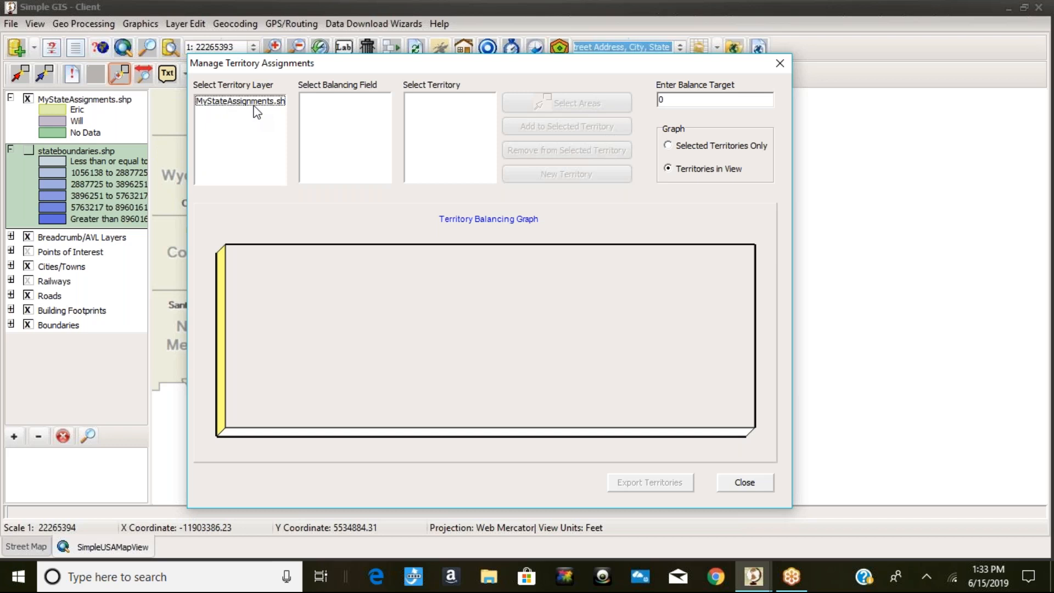
{"action": "left_click", "coordinate": [228, 104]}
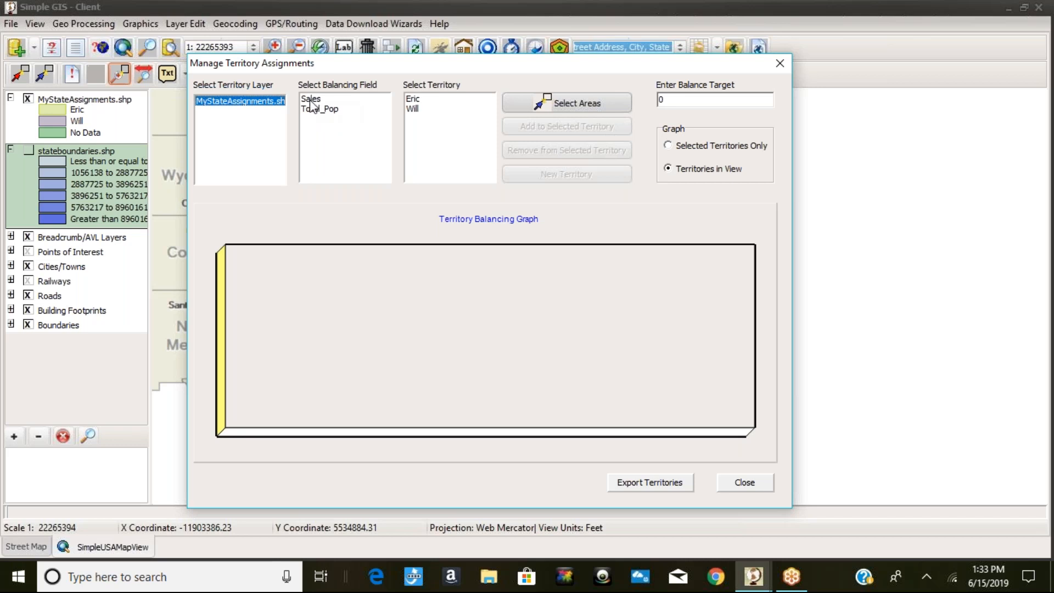
{"action": "left_click", "coordinate": [311, 103]}
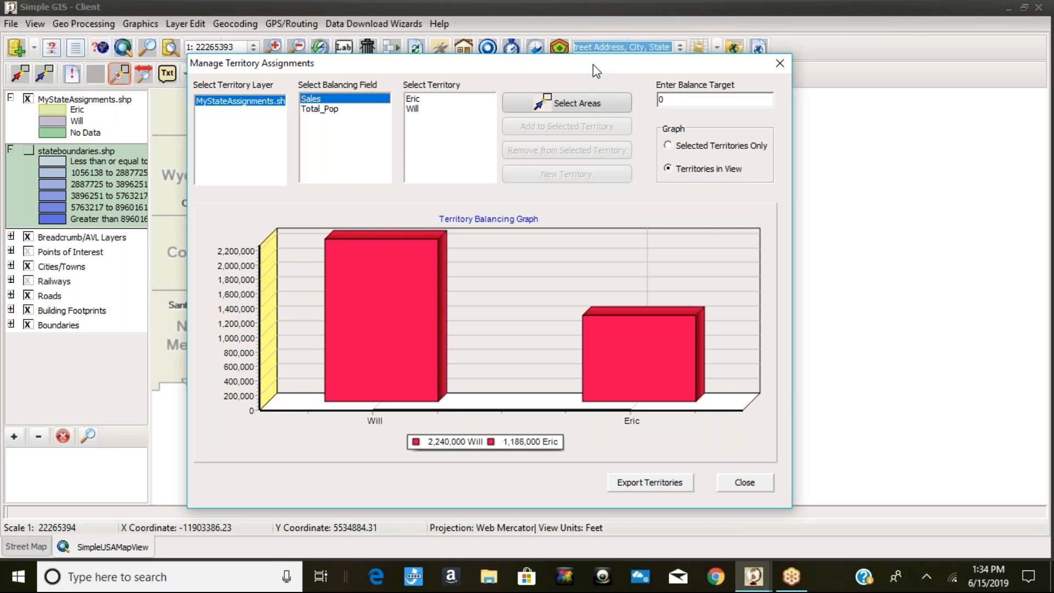
- Zoom the map to the Virginia and North Carolina area and examine the balancing graph for the territories in view
{"action": "left_click_drag", "start_coordinate": [593, 64], "coordinate": [642, 33]}
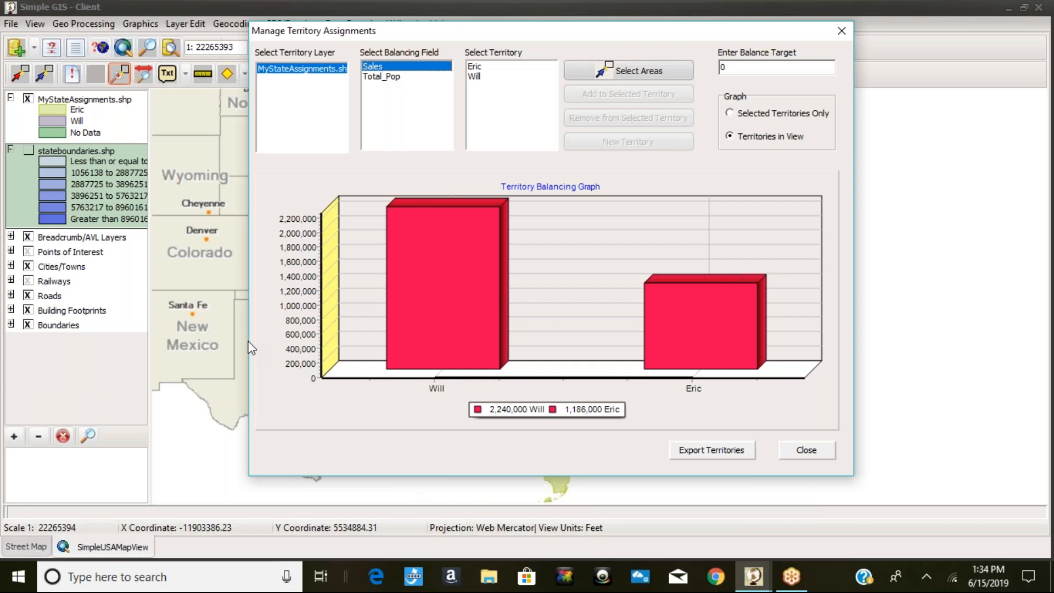
{"action": "left_click_drag", "start_coordinate": [735, 31], "coordinate": [303, 41]}
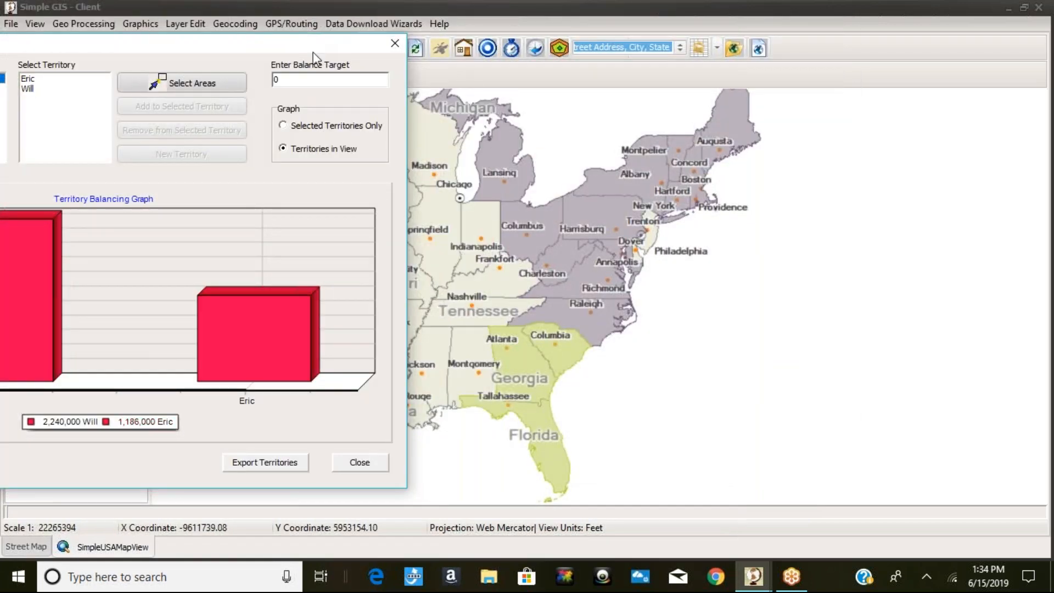
{"action": "left_click_drag", "start_coordinate": [313, 57], "coordinate": [309, 124]}
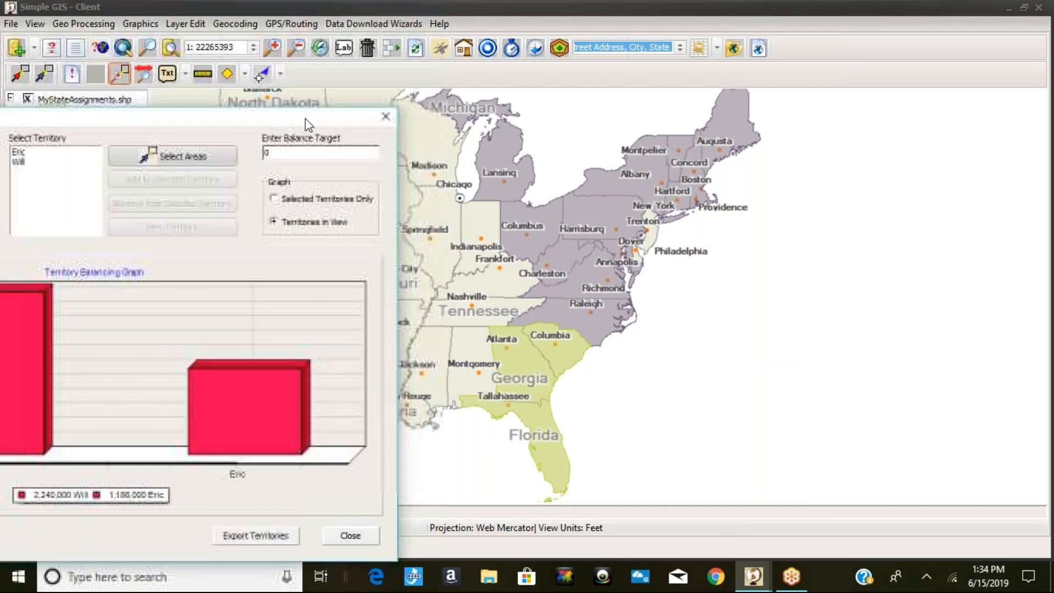
{"action": "left_click_drag", "start_coordinate": [559, 291], "coordinate": [733, 399]}
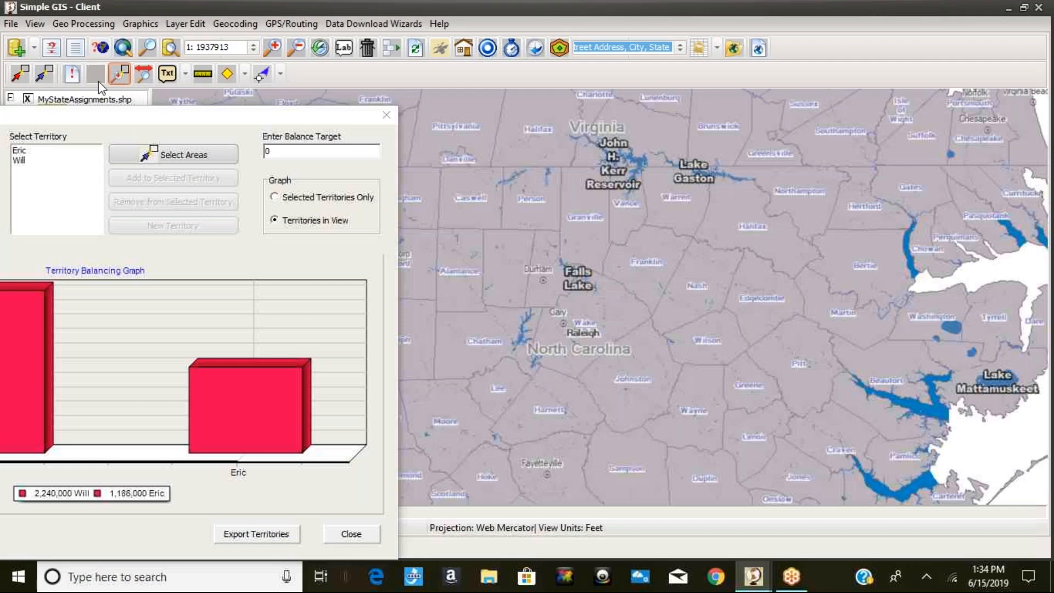
{"action": "left_click_drag", "start_coordinate": [120, 115], "coordinate": [10, 137]}
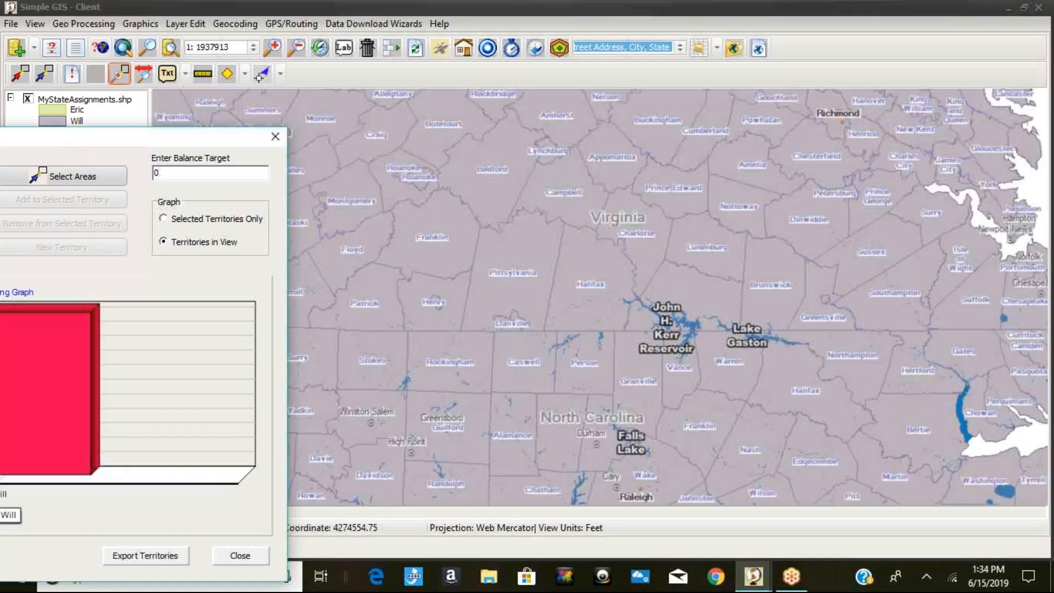
{"action": "left_click_drag", "start_coordinate": [79, 140], "coordinate": [381, 72]}
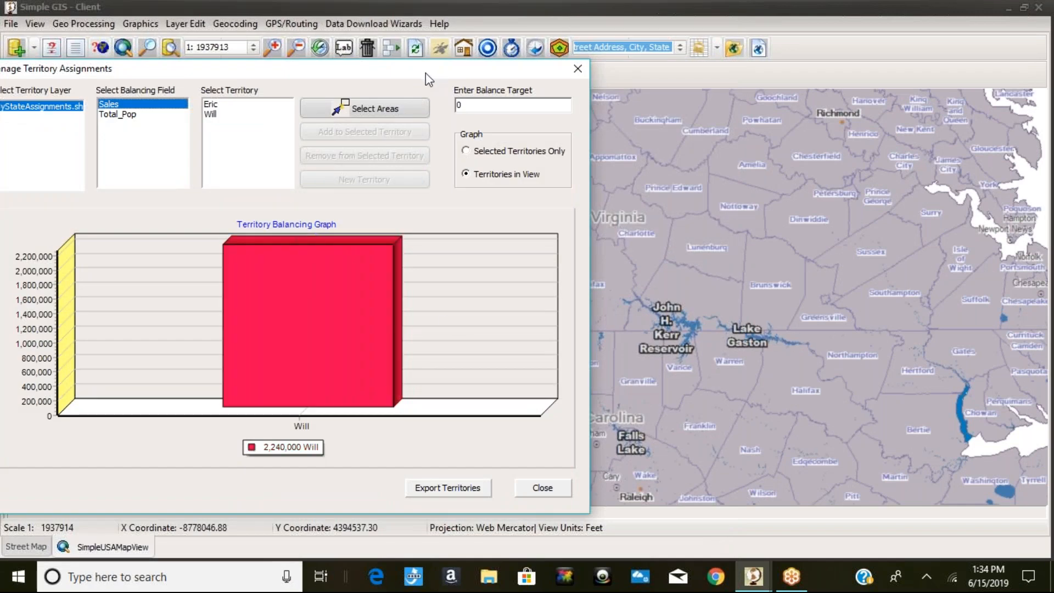
{"action": "left_click_drag", "start_coordinate": [426, 73], "coordinate": [578, 114]}
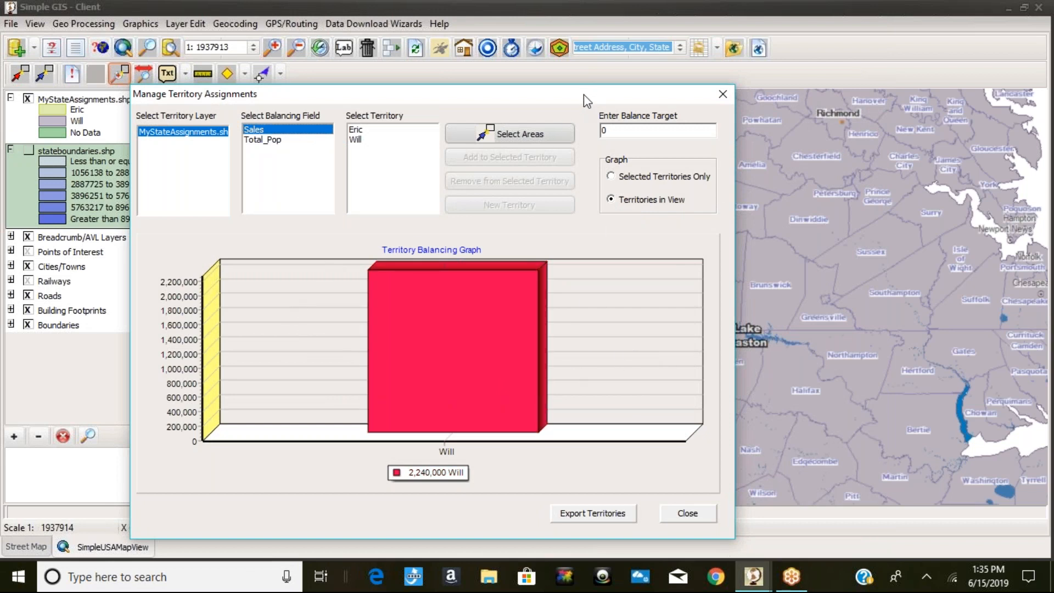
- Zoom the map out until South Carolina is in view and examine the balancing graph for both territories
{"action": "left_click_drag", "start_coordinate": [584, 95], "coordinate": [287, 112]}
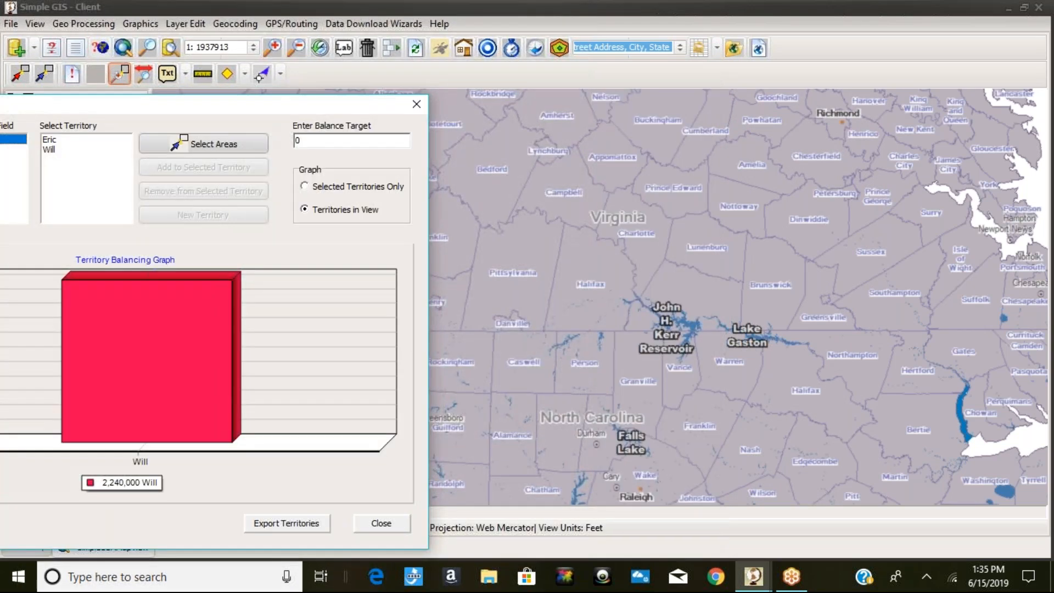
{"action": "scroll", "coordinate": [594, 289], "scroll_direction": "down", "scroll_amount": 2}
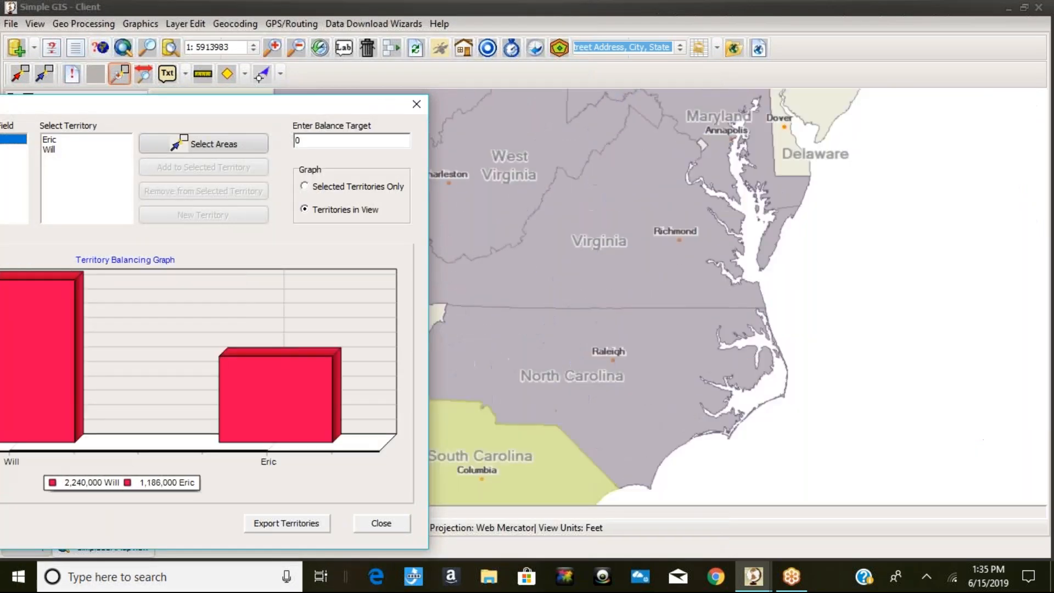
{"action": "scroll", "coordinate": [675, 403], "scroll_direction": "down", "scroll_amount": 1}
{"action": "mouse_move", "coordinate": [263, 104]}
{"action": "left_mouse_down"}
{"action": "mouse_move", "coordinate": [666, 91]}
{"action": "mouse_move", "coordinate": [266, 106]}
{"action": "left_mouse_up"}
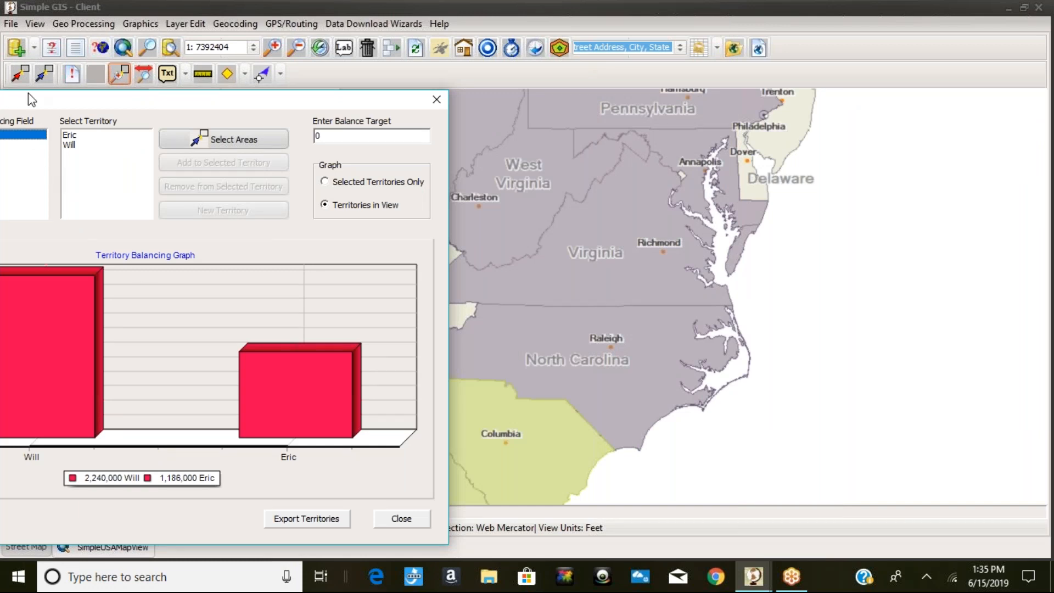
- Limit the balancing graph to selected territories only and select the northern territory on the map with the Select Features tool
{"action": "left_click", "coordinate": [45, 73]}
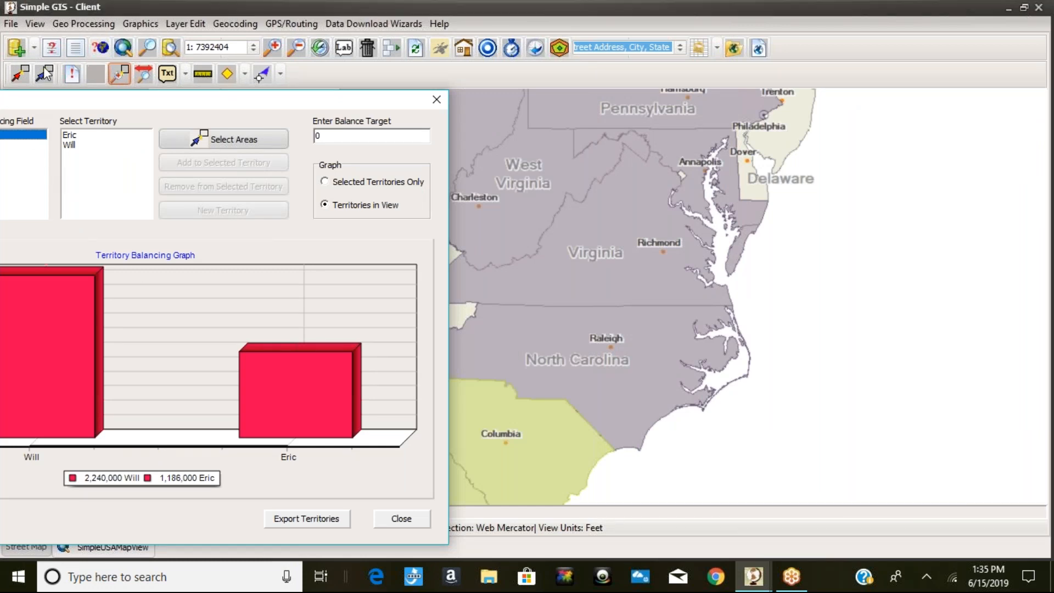
{"action": "left_click", "coordinate": [325, 182]}
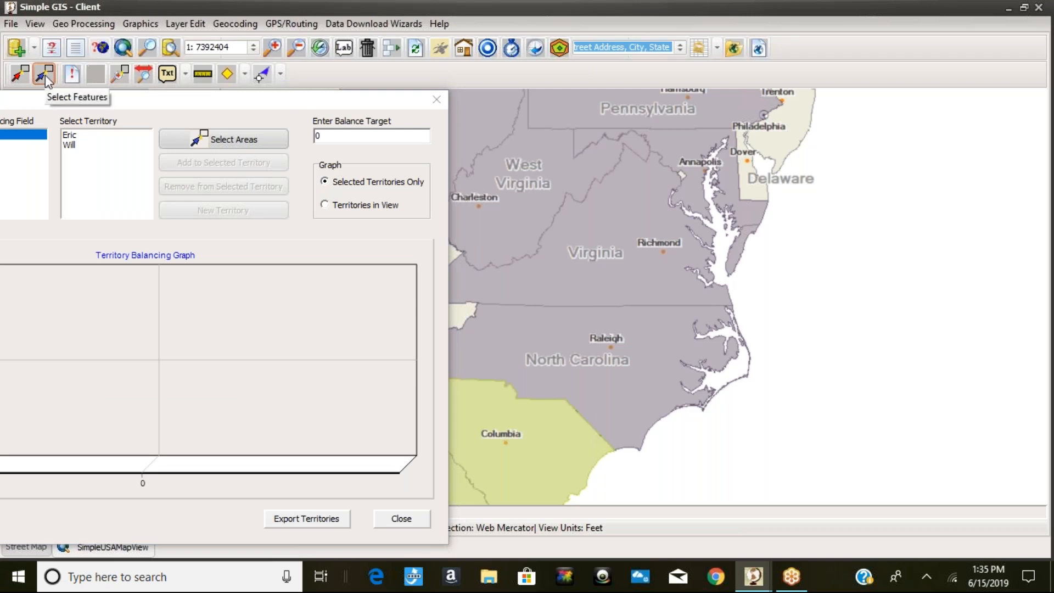
{"action": "left_click", "coordinate": [770, 355]}
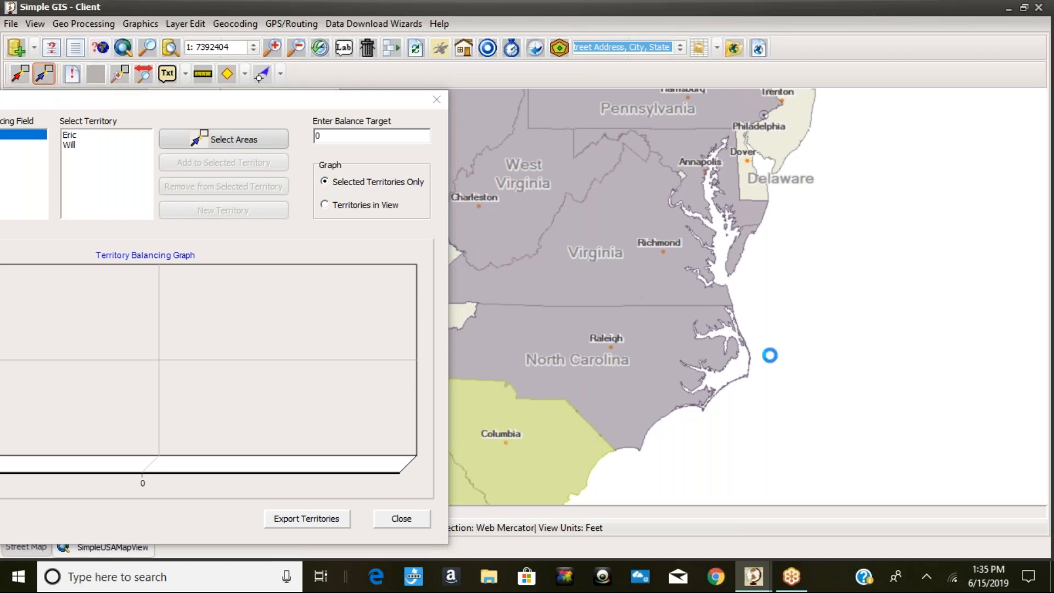
{"action": "left_click", "coordinate": [268, 104]}
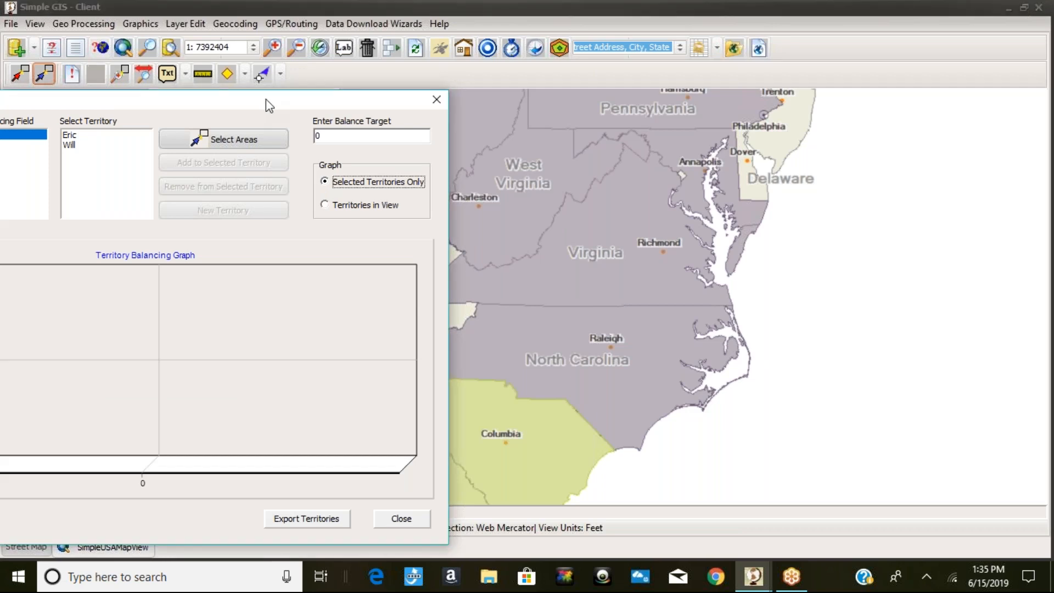
{"action": "left_click_drag", "start_coordinate": [265, 99], "coordinate": [283, 106]}
{"action": "left_click_drag", "start_coordinate": [321, 136], "coordinate": [434, 249]}
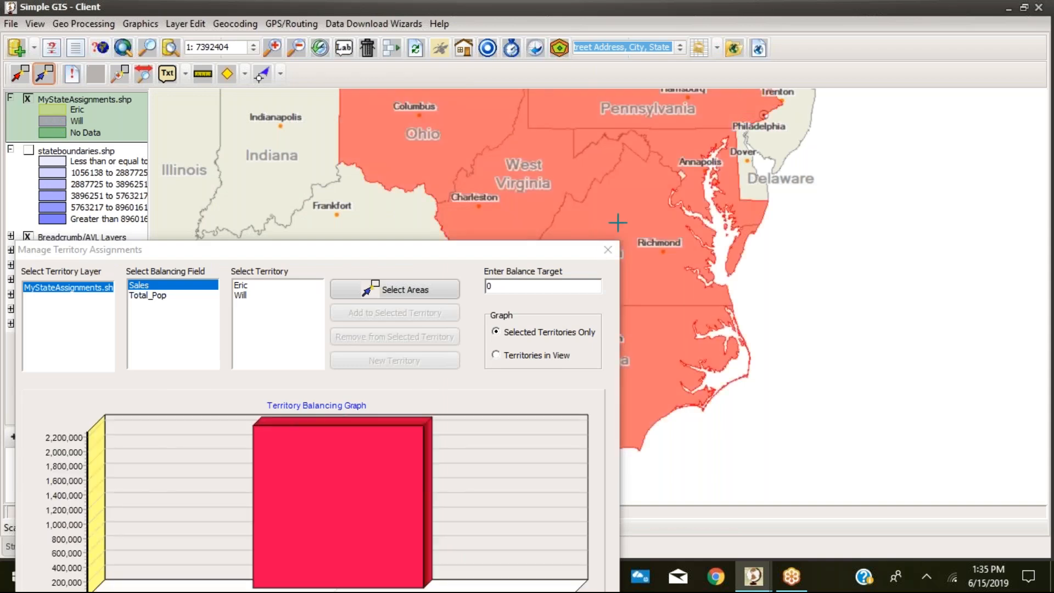
- Switch the balancing graph back to territories in view and clear the map selection
{"action": "left_click", "coordinate": [532, 252]}
{"action": "left_click_drag", "start_coordinate": [531, 246], "coordinate": [530, 144]}
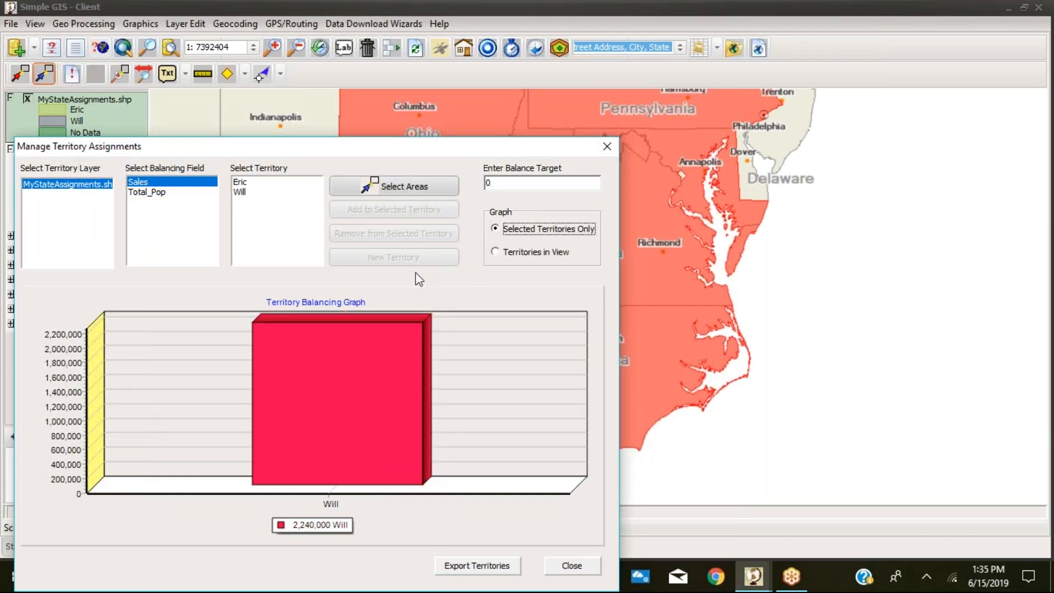
{"action": "left_click_drag", "start_coordinate": [469, 162], "coordinate": [450, 173]}
{"action": "key", "text": "Down"}
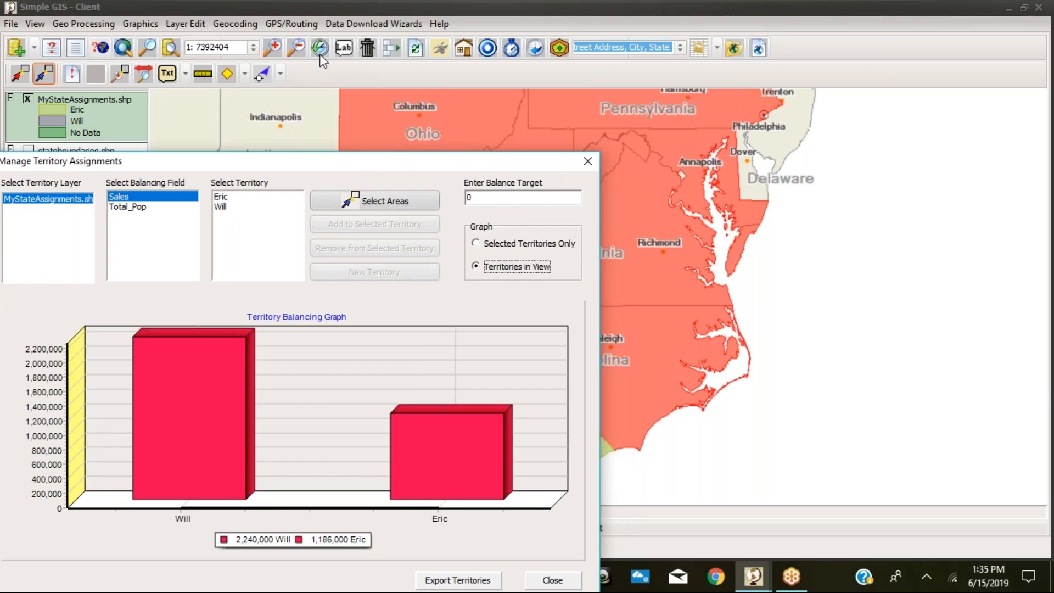
{"action": "left_click", "coordinate": [150, 73]}
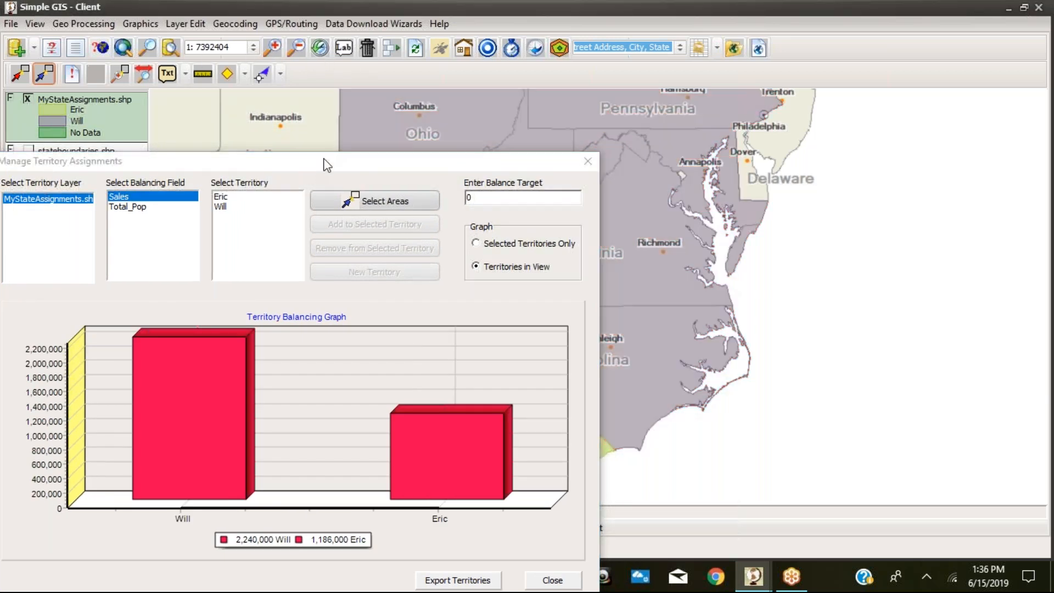
- Zoom the map out to the eastern United States and pick each territory in turn from its bar in the balancing graph
{"action": "left_click", "coordinate": [326, 161]}
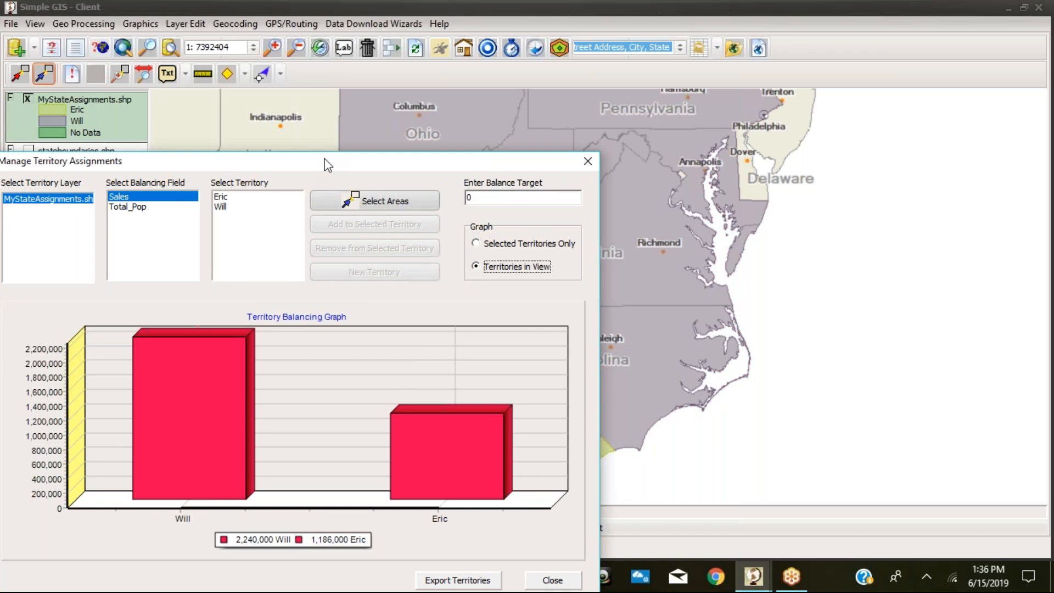
{"action": "left_click_drag", "start_coordinate": [324, 160], "coordinate": [359, 157]}
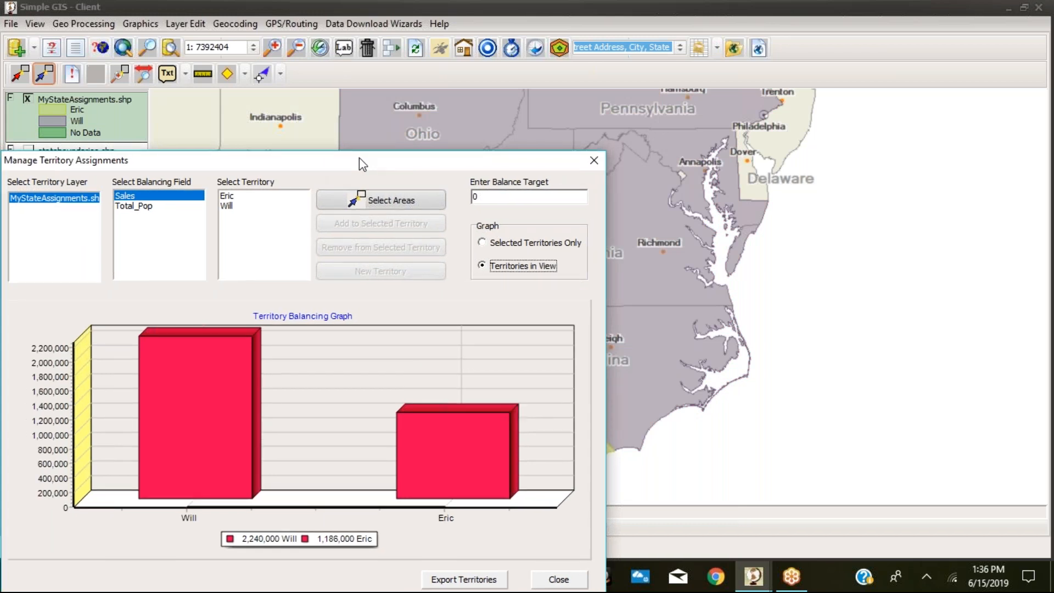
{"action": "left_click_drag", "start_coordinate": [358, 158], "coordinate": [473, 177]}
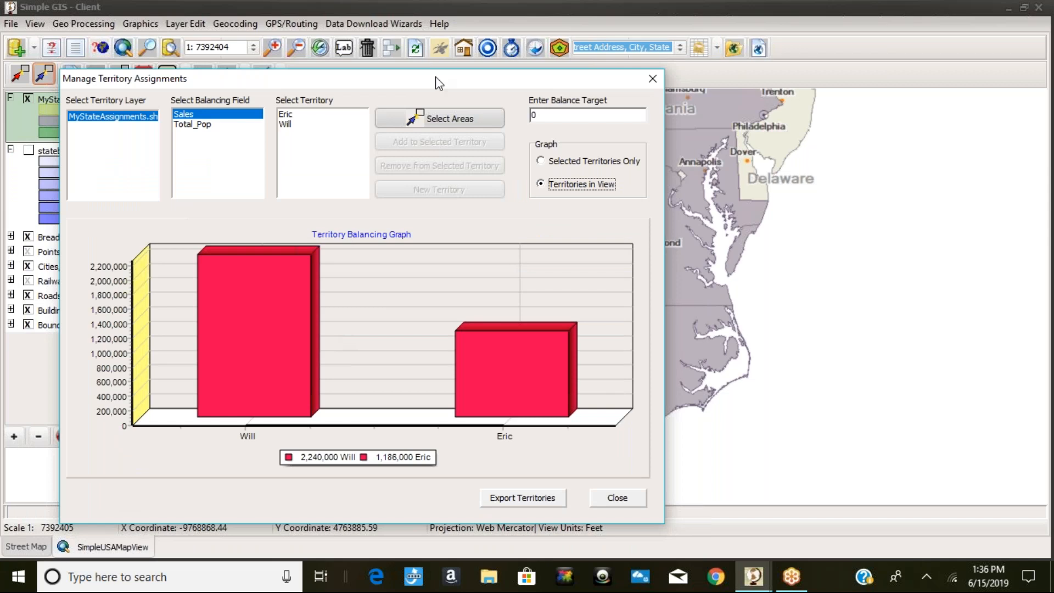
{"action": "left_click_drag", "start_coordinate": [436, 76], "coordinate": [402, 77]}
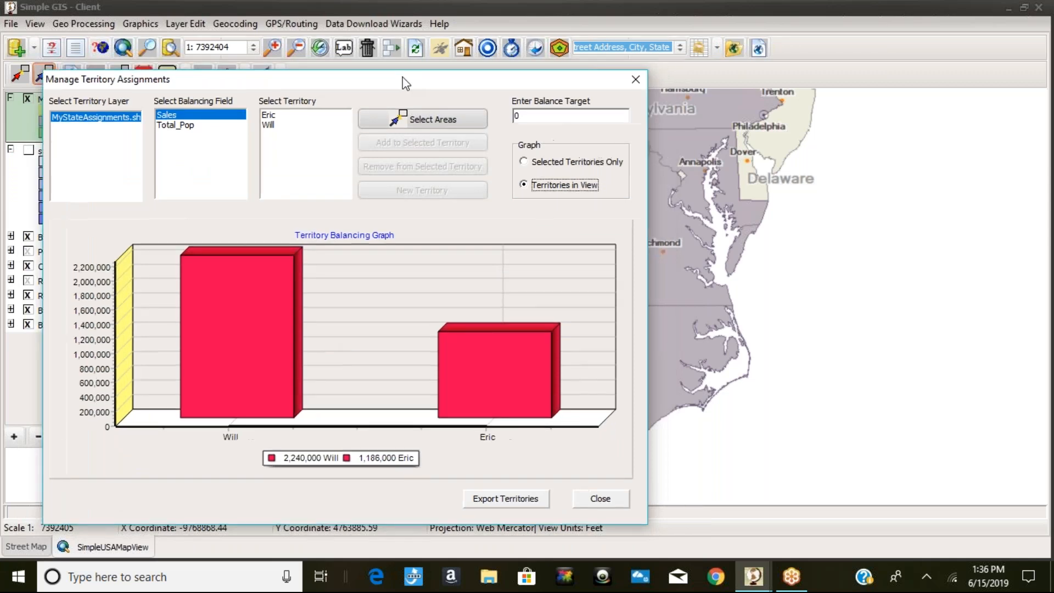
{"action": "left_click_drag", "start_coordinate": [404, 82], "coordinate": [185, 69]}
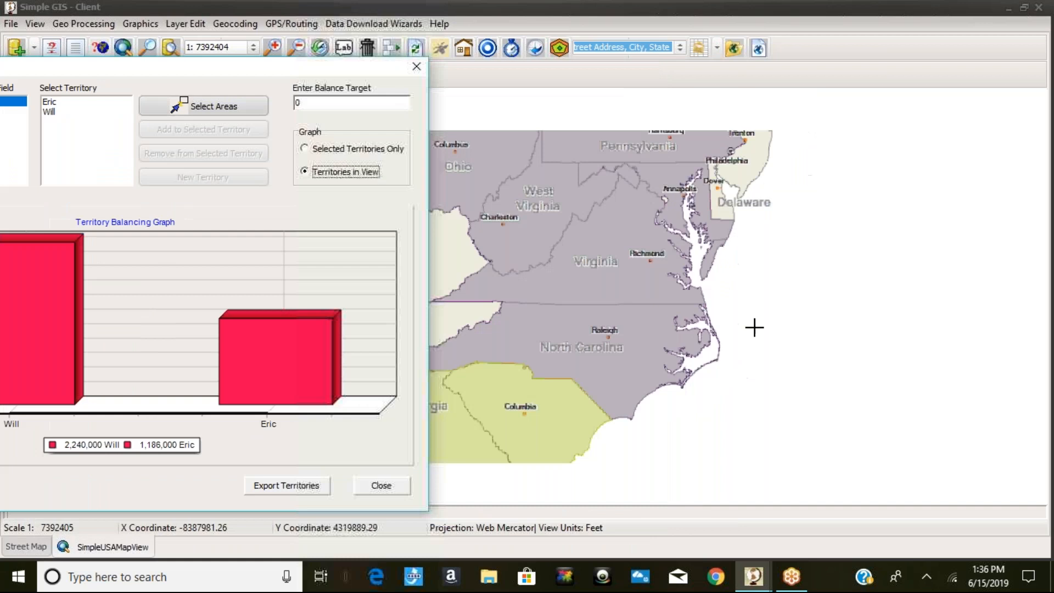
{"action": "scroll", "coordinate": [754, 328], "scroll_direction": "down", "scroll_amount": 1}
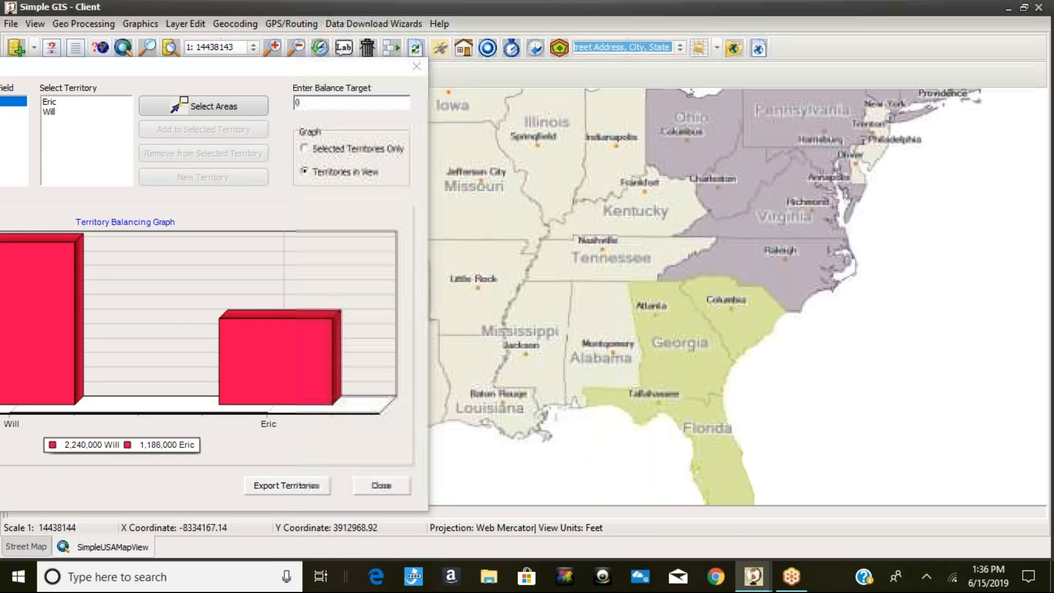
{"action": "left_click", "coordinate": [34, 318]}
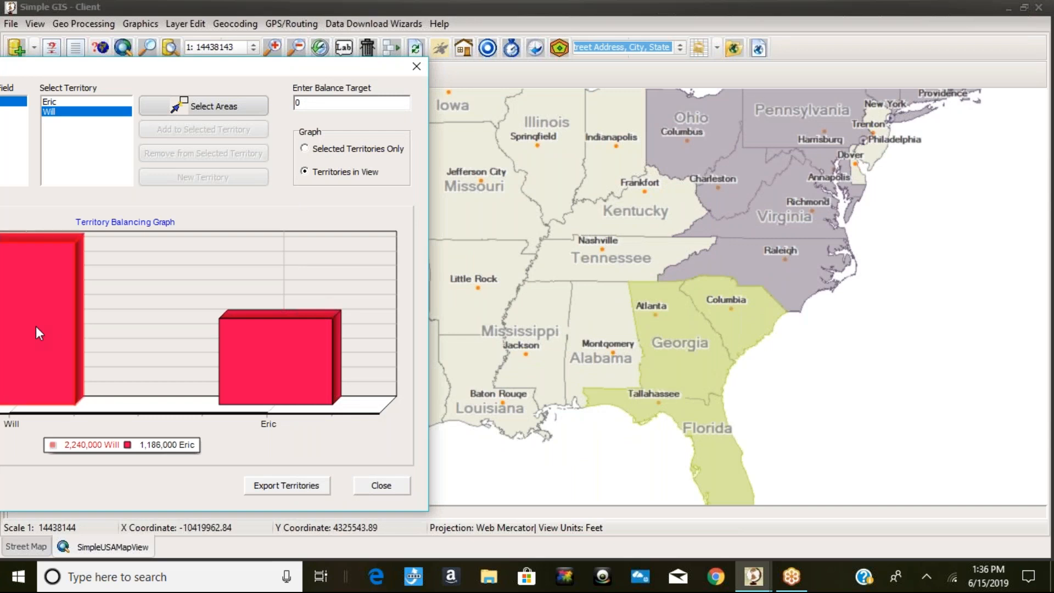
{"action": "left_click", "coordinate": [289, 384]}
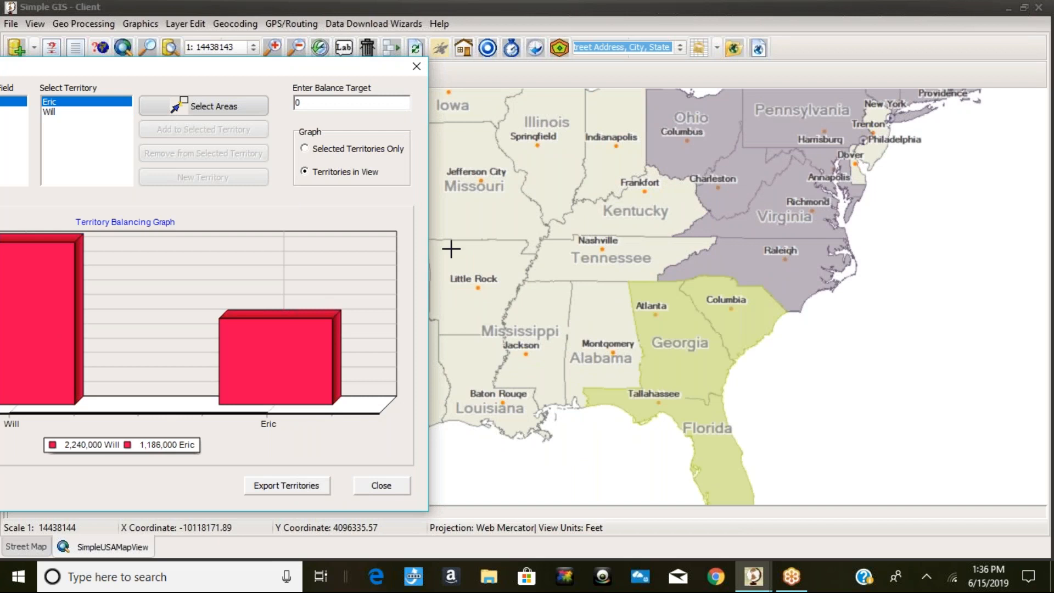
- Select North Carolina on the map and remove it from the northern territory
{"action": "left_click_drag", "start_coordinate": [261, 65], "coordinate": [433, 85]}
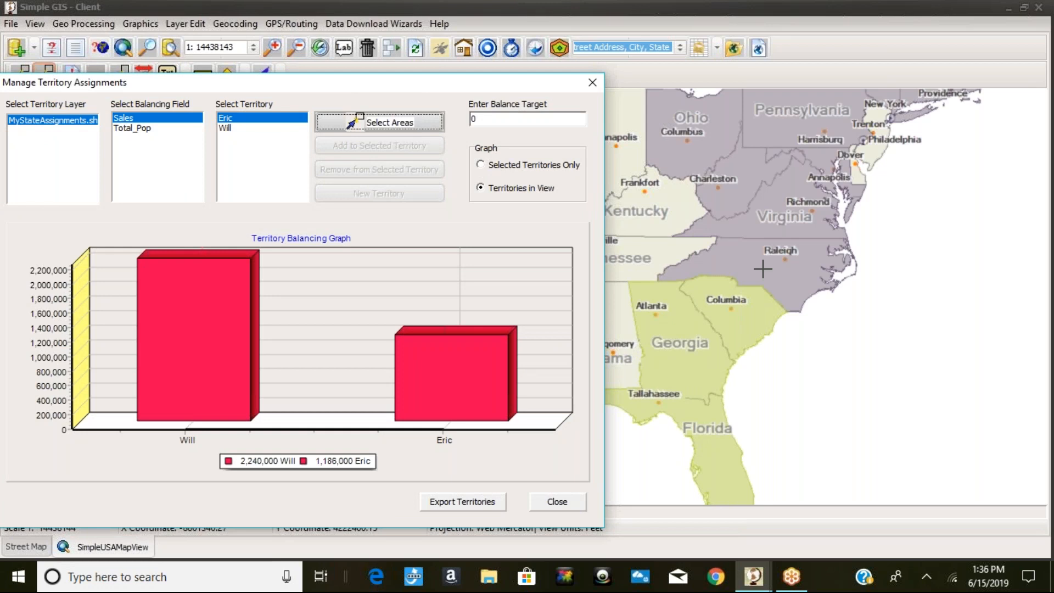
{"action": "left_click", "coordinate": [763, 269]}
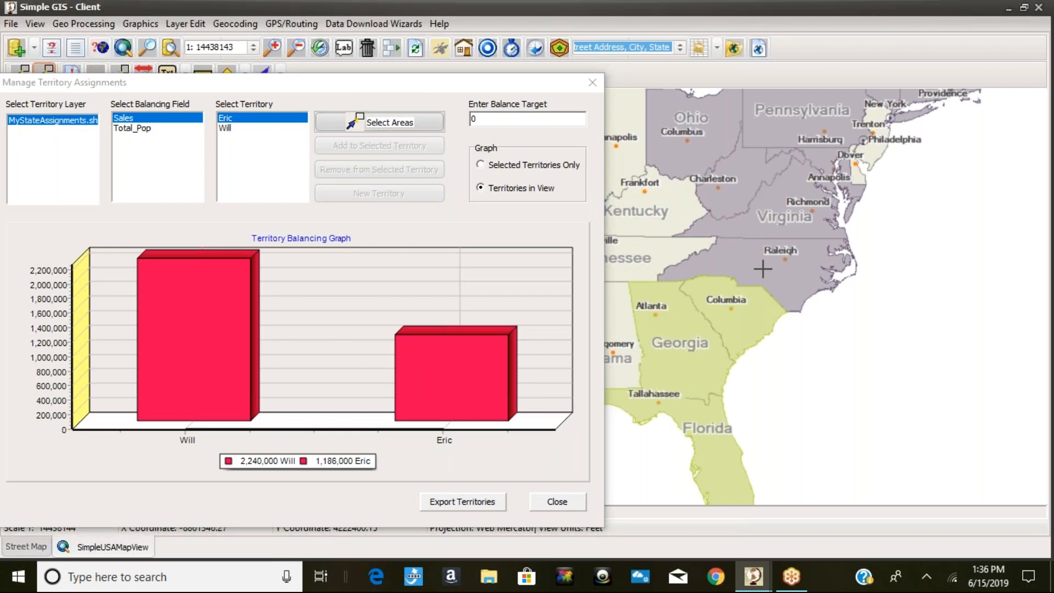
{"action": "left_click", "coordinate": [762, 269]}
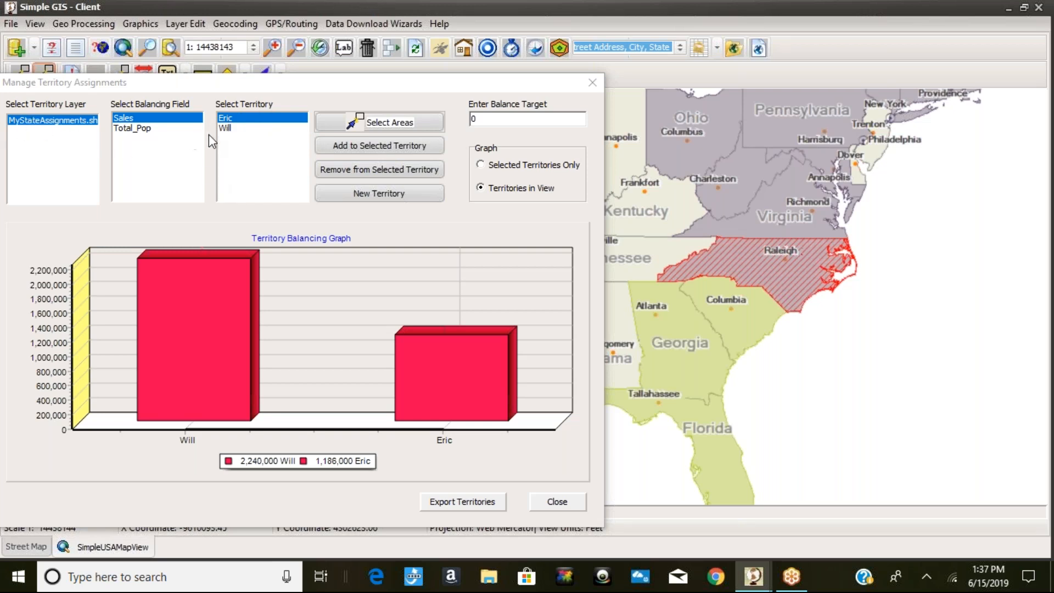
{"action": "left_click", "coordinate": [222, 129]}
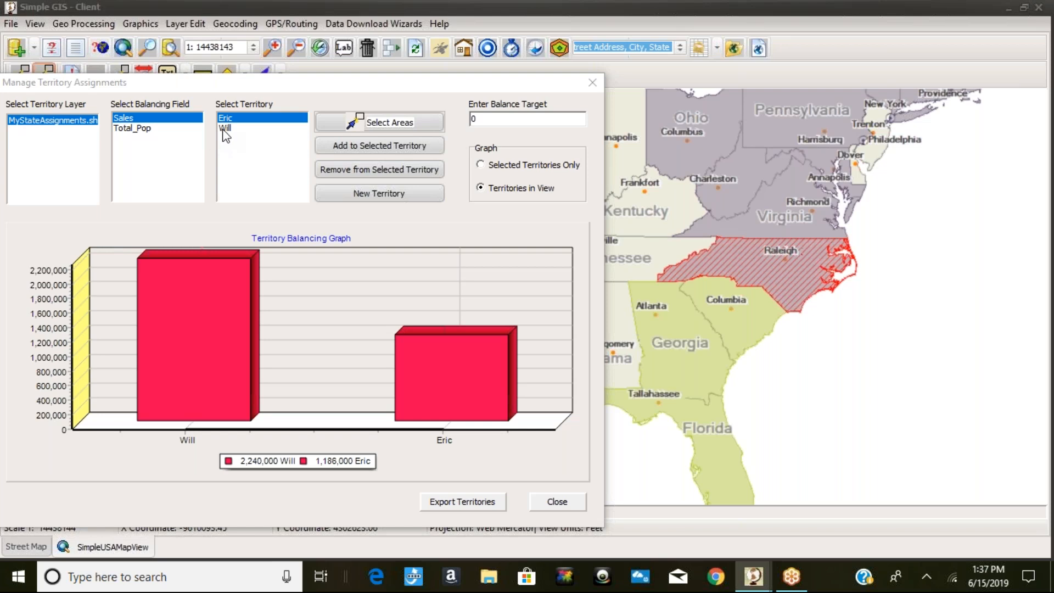
{"action": "left_click", "coordinate": [225, 129]}
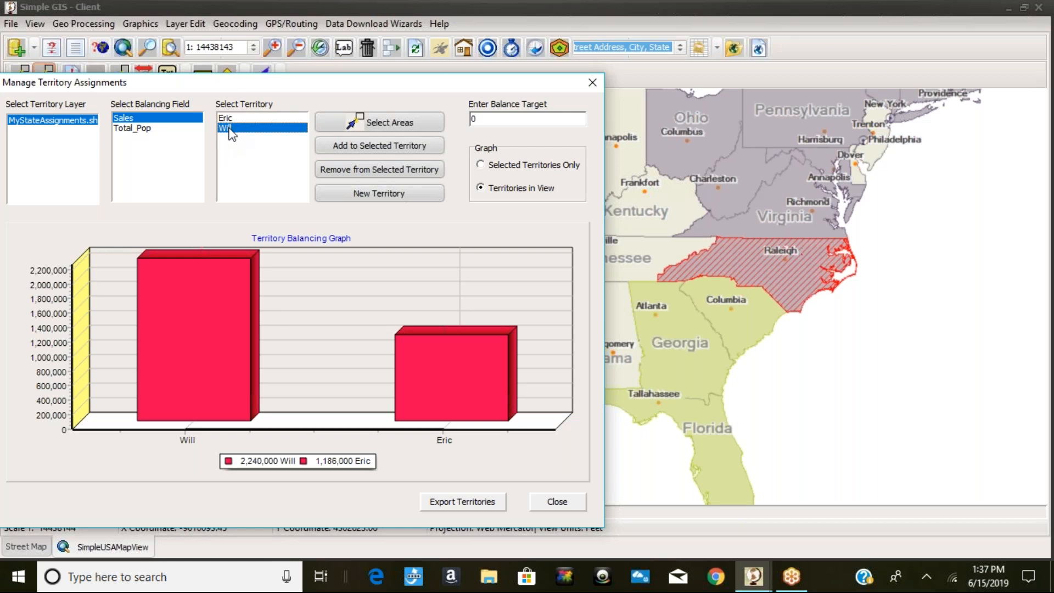
{"action": "left_click", "coordinate": [365, 169]}
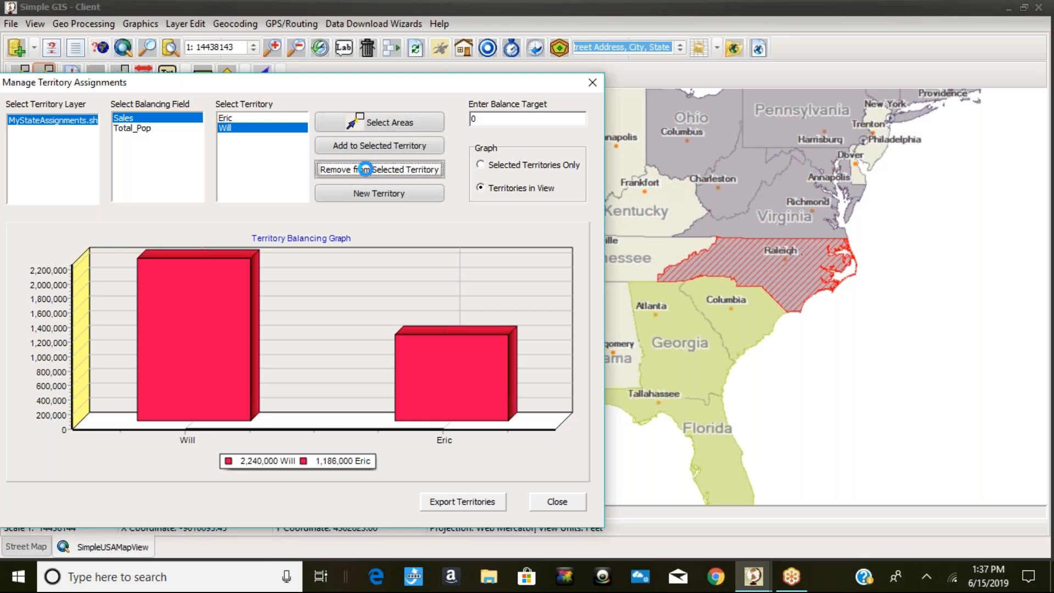
{"action": "left_click", "coordinate": [365, 169]}
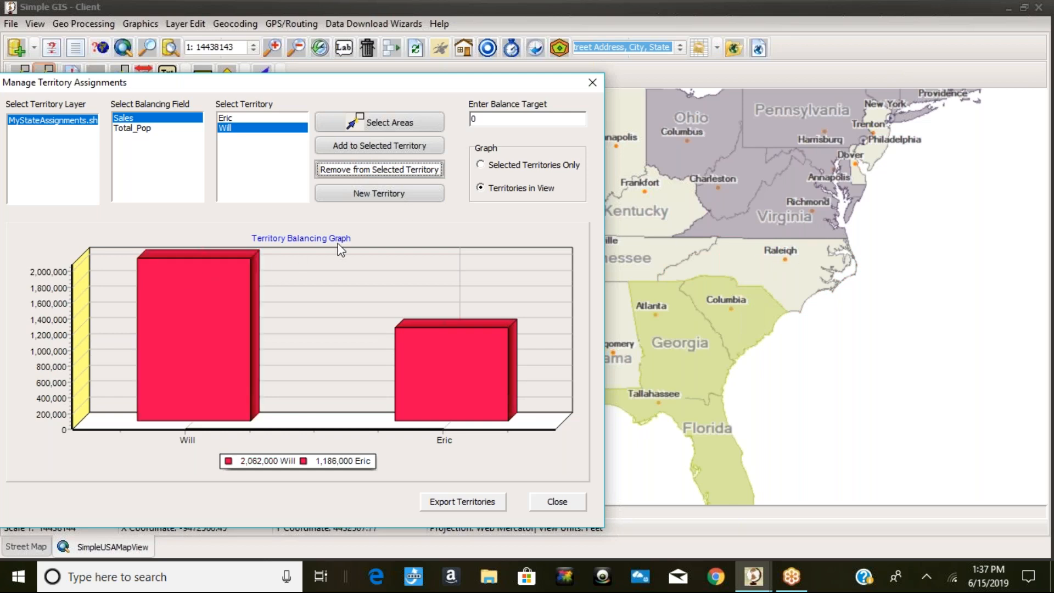
- Select the unassigned North Carolina area on the map and add it to the southern territory
{"action": "left_click", "coordinate": [203, 311]}
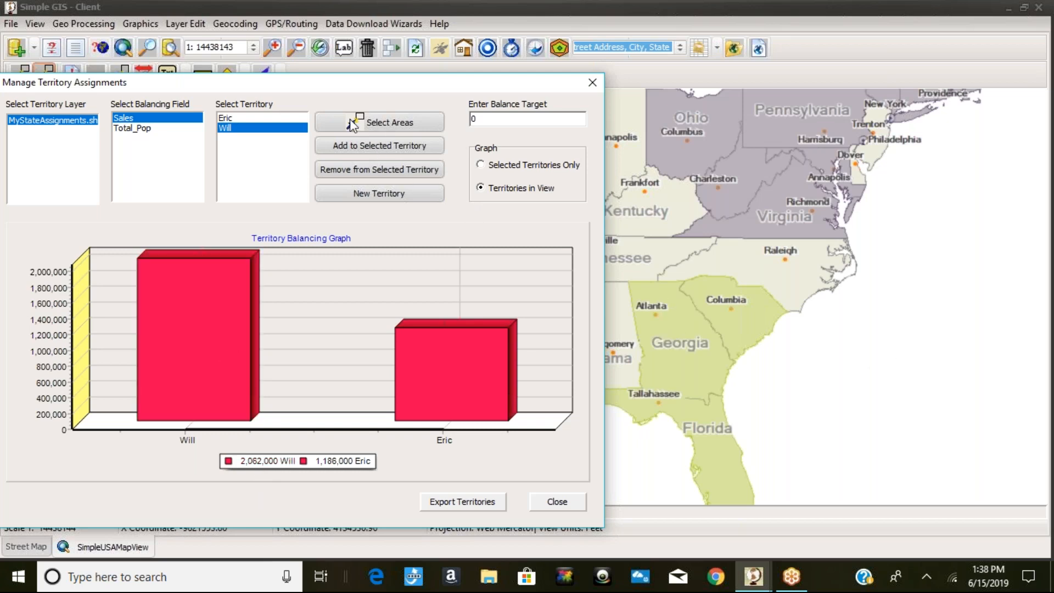
{"action": "left_click", "coordinate": [373, 124]}
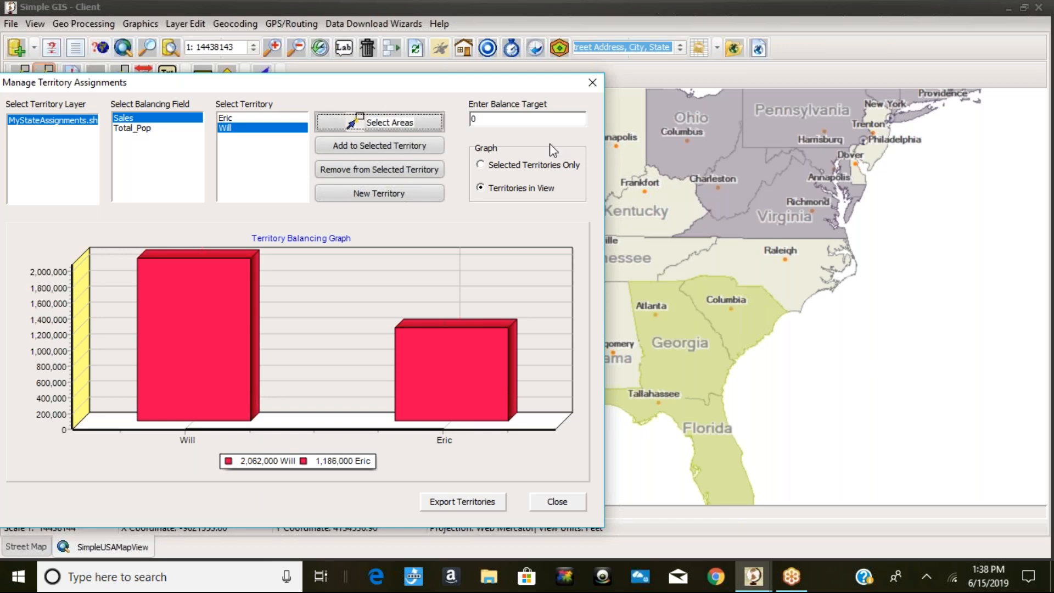
{"action": "left_click", "coordinate": [774, 275]}
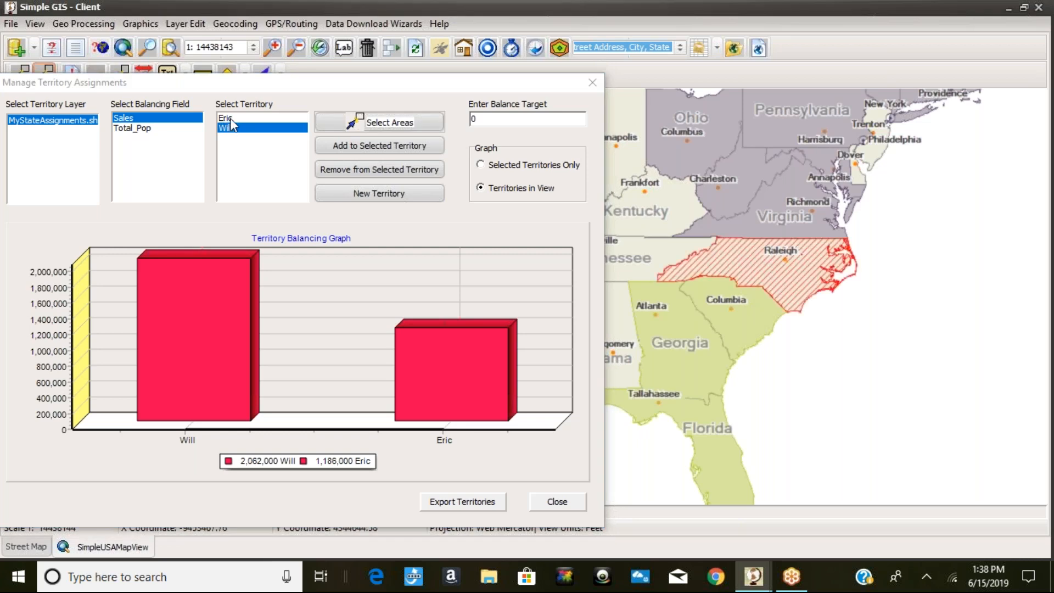
{"action": "left_click", "coordinate": [443, 371]}
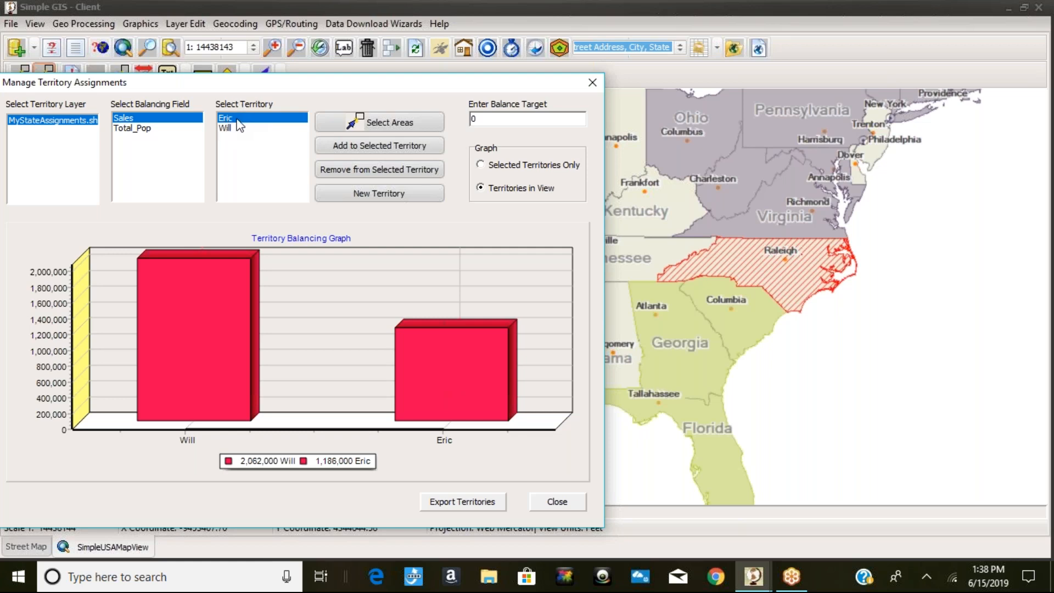
{"action": "left_click", "coordinate": [367, 147]}
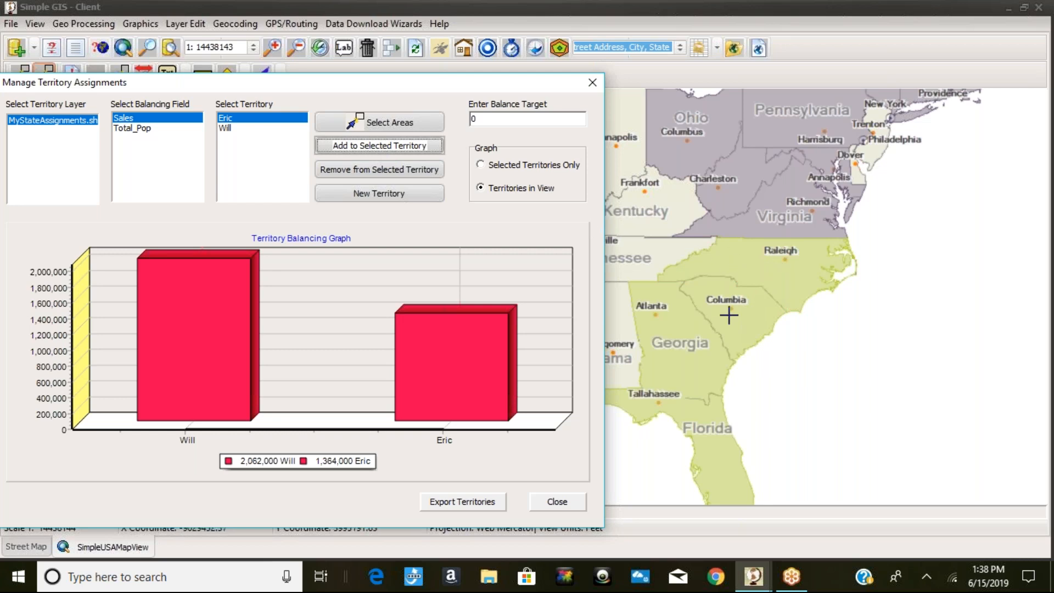
- Select Virginia on the map and reassign it from the northern territory to the southern territory
{"action": "left_click", "coordinate": [447, 390]}
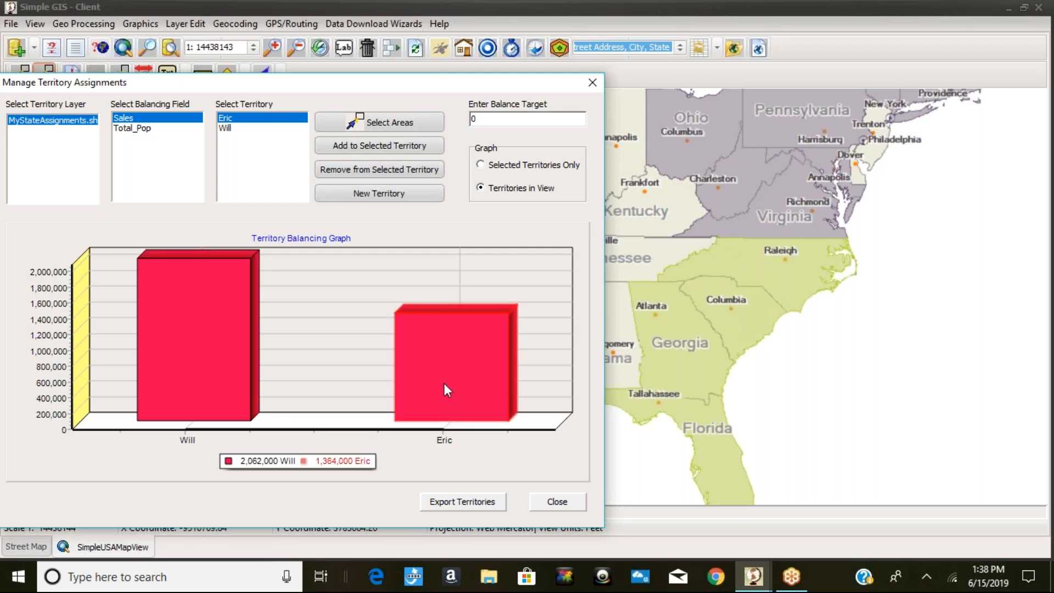
{"action": "left_click", "coordinate": [330, 465]}
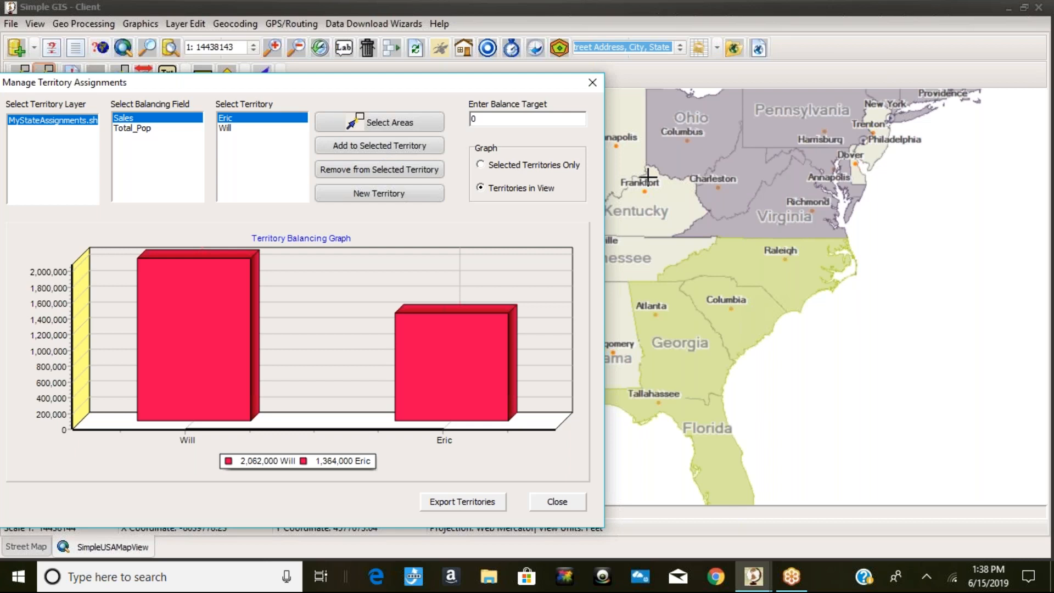
{"action": "left_click", "coordinate": [397, 116]}
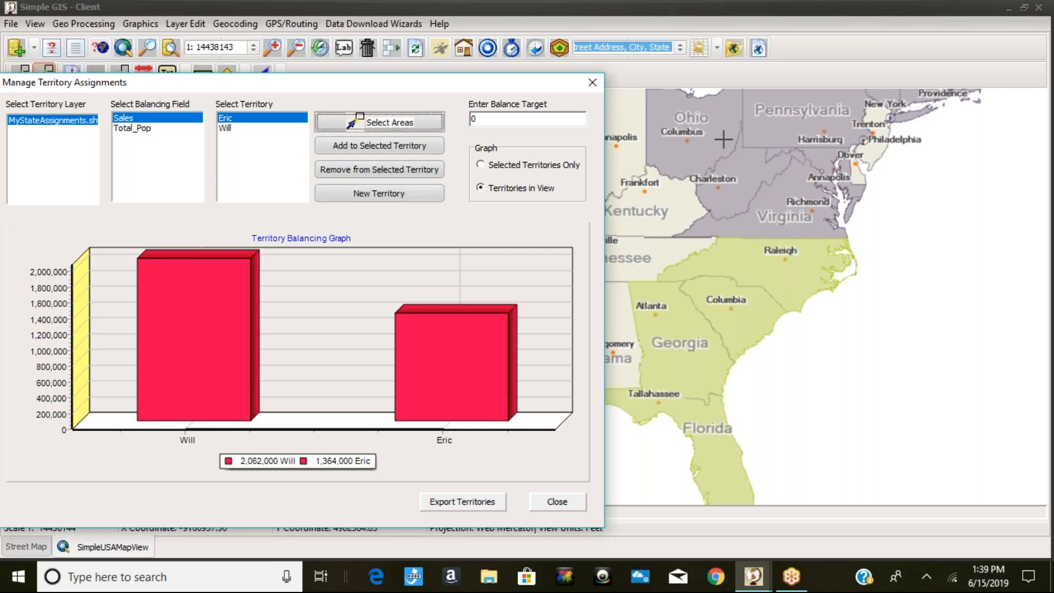
{"action": "left_click", "coordinate": [783, 212]}
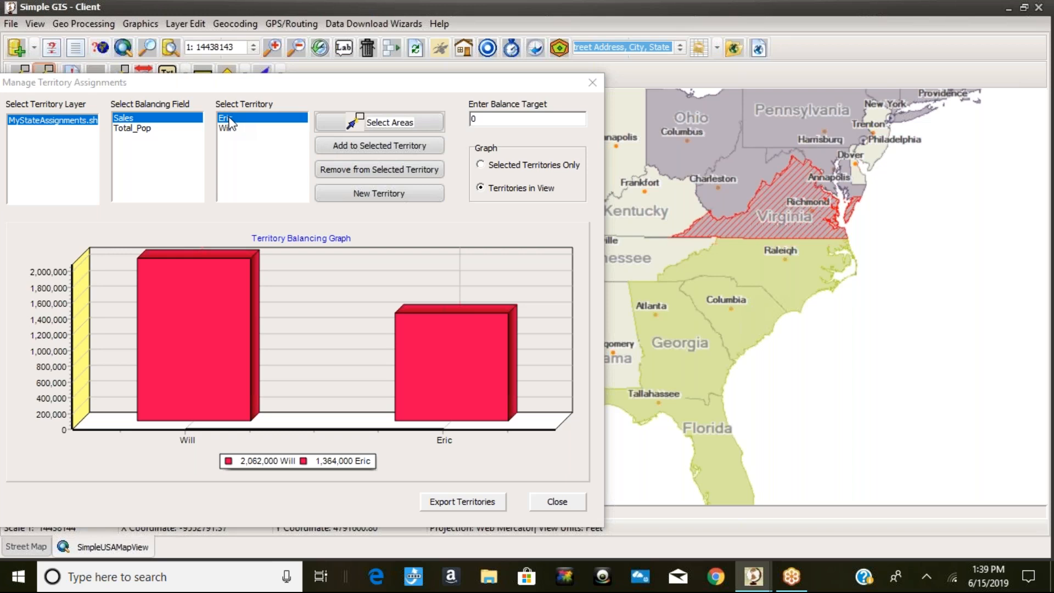
{"action": "left_click", "coordinate": [371, 148]}
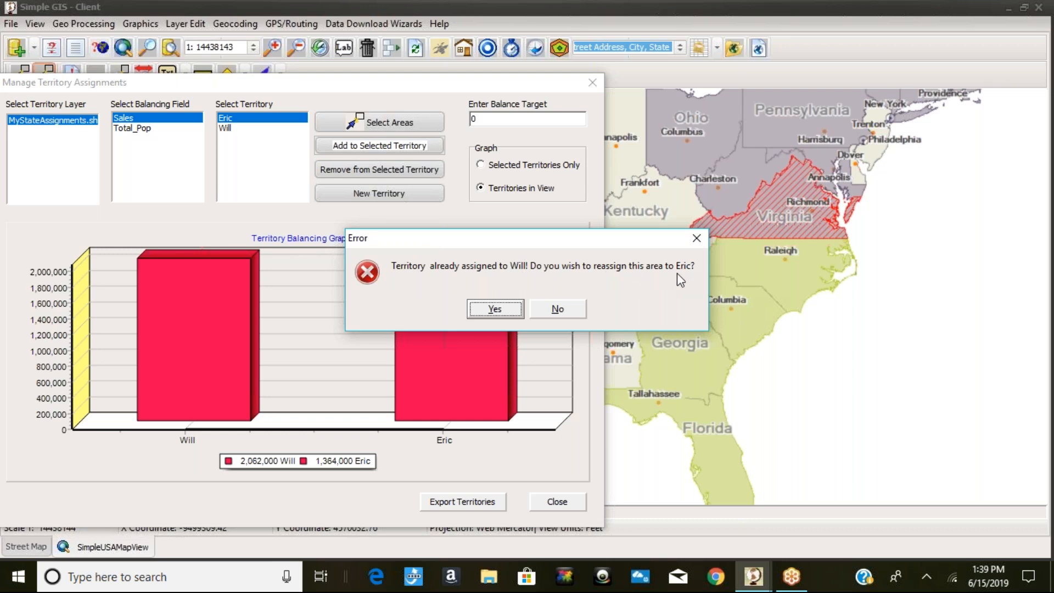
{"action": "left_click", "coordinate": [495, 309]}
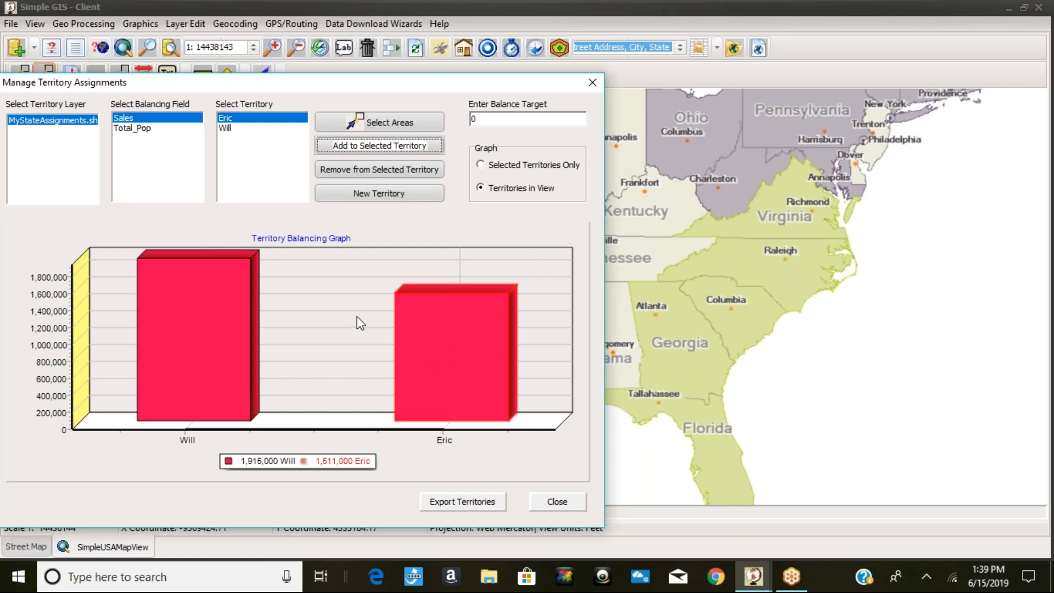
- Set the balance target of the territory graph to 1700000
{"action": "double_click", "coordinate": [492, 122]}
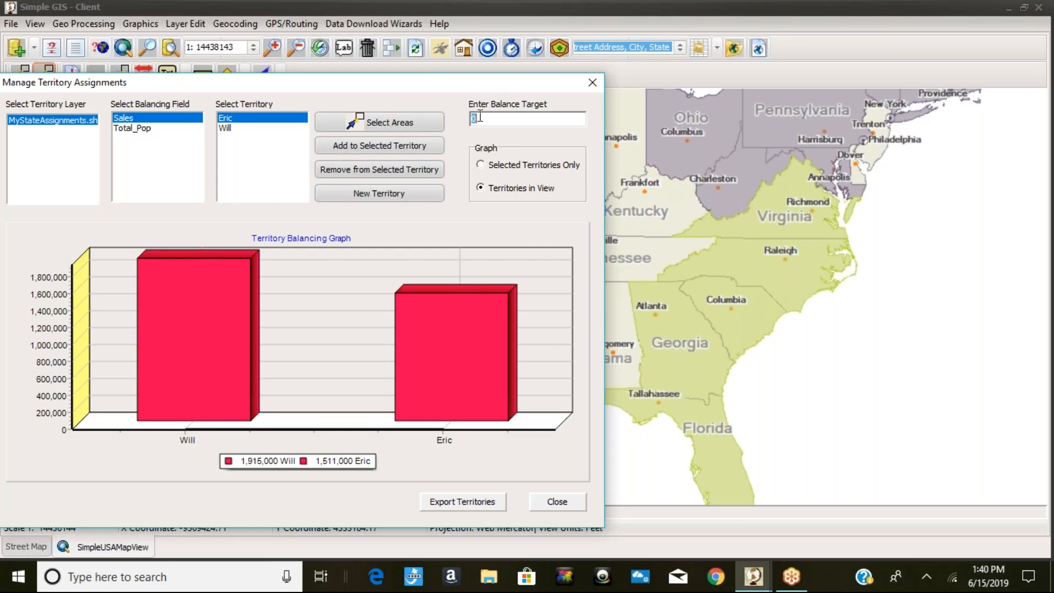
{"action": "type", "text": "1700"}
{"action": "type", "text": "000"}
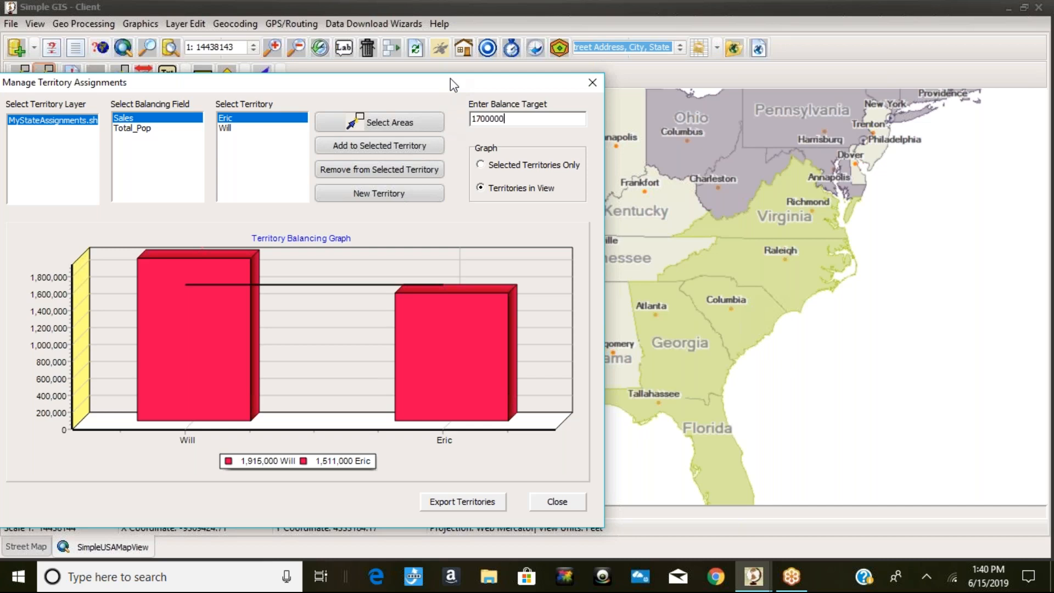
- Select Tennessee and Alabama on the map and create a new territory from them, named with a manager's first name
{"action": "left_click_drag", "start_coordinate": [451, 84], "coordinate": [464, 86]}
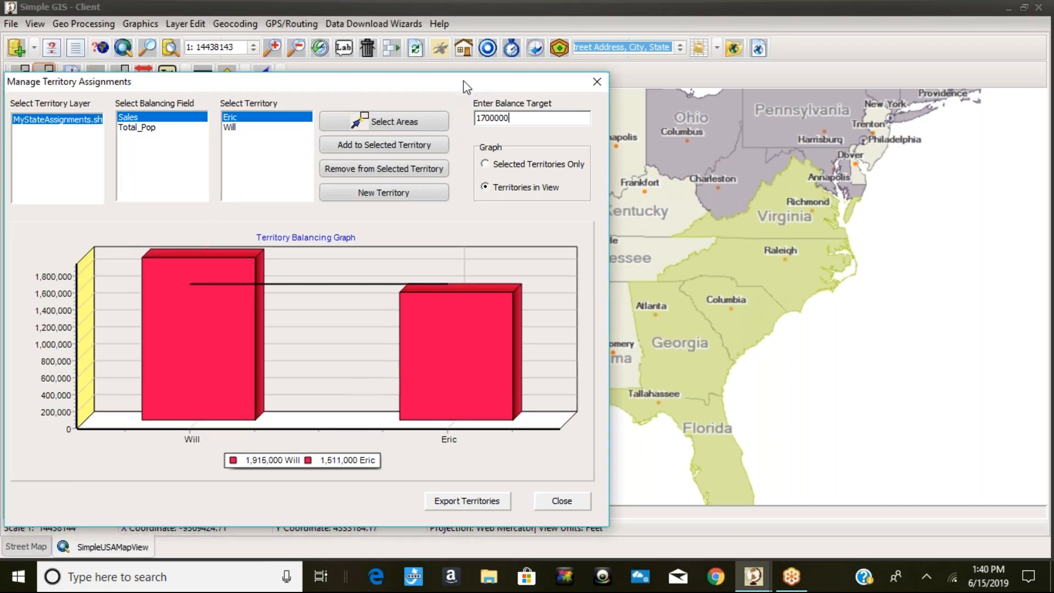
{"action": "left_click_drag", "start_coordinate": [463, 81], "coordinate": [568, 93]}
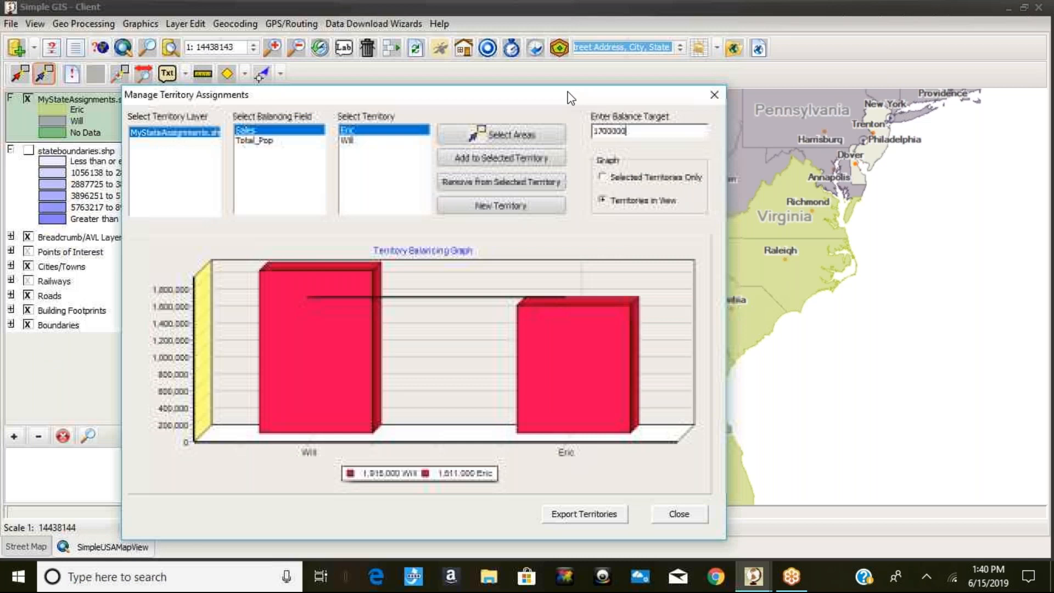
{"action": "left_click_drag", "start_coordinate": [571, 98], "coordinate": [373, 80]}
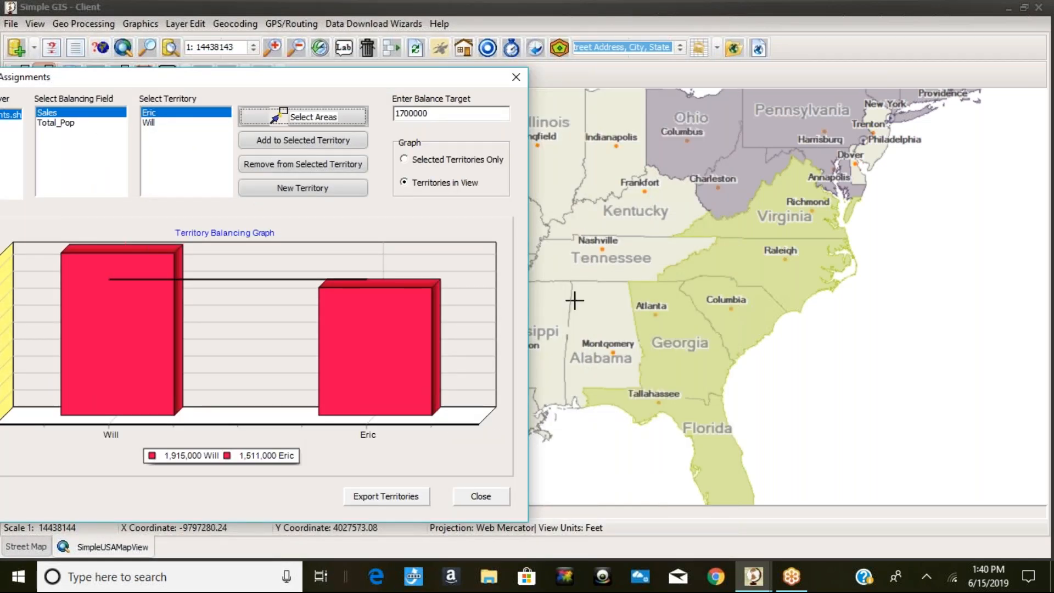
{"action": "left_click_drag", "start_coordinate": [580, 270], "coordinate": [600, 314]}
{"action": "left_click", "coordinate": [375, 78]}
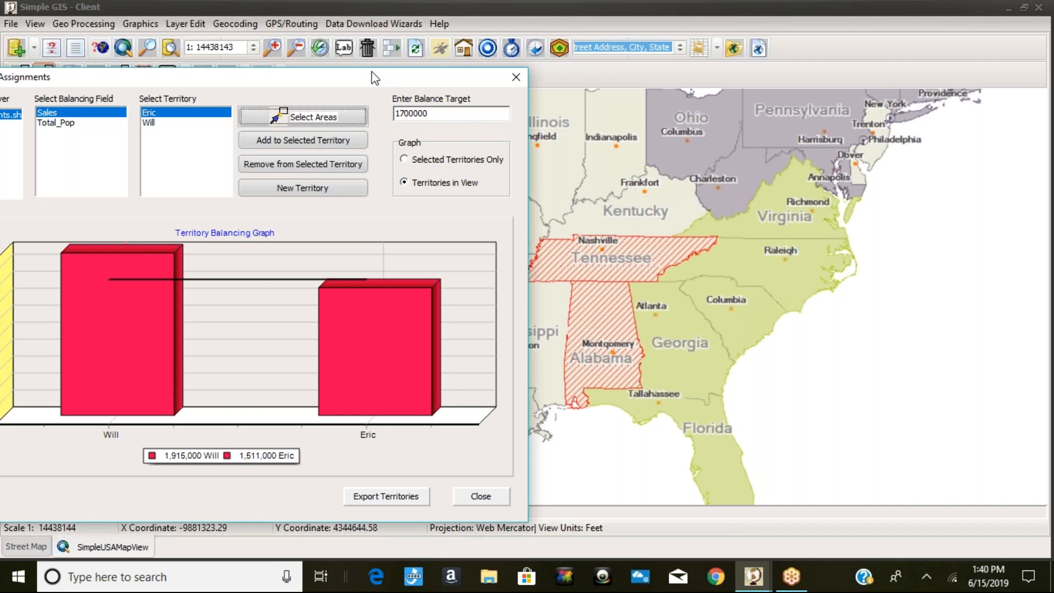
{"action": "left_click_drag", "start_coordinate": [371, 72], "coordinate": [365, 60]}
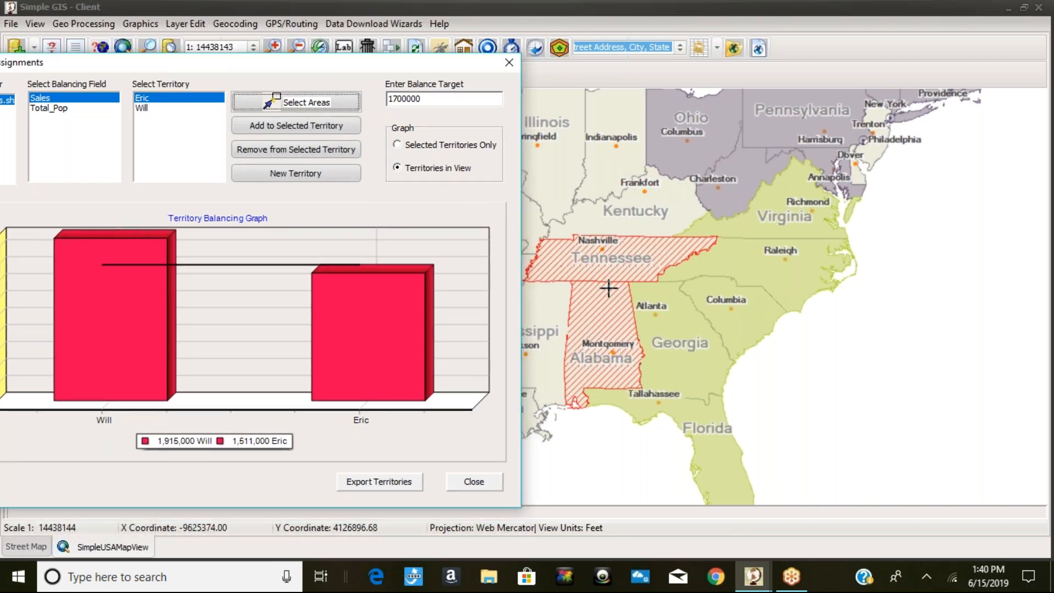
{"action": "left_click", "coordinate": [304, 177]}
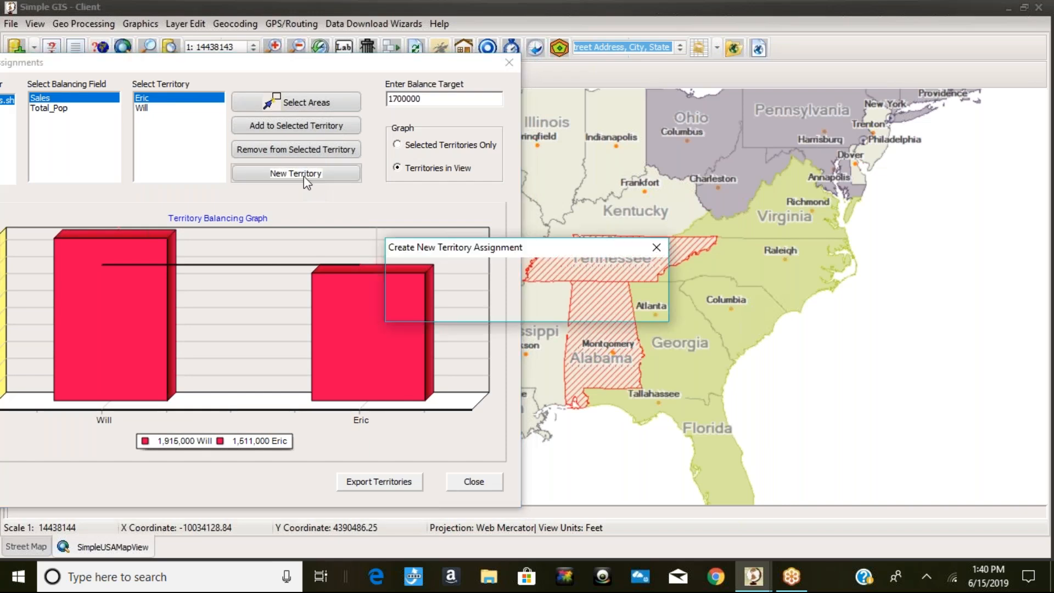
{"action": "type", "text": "John"}
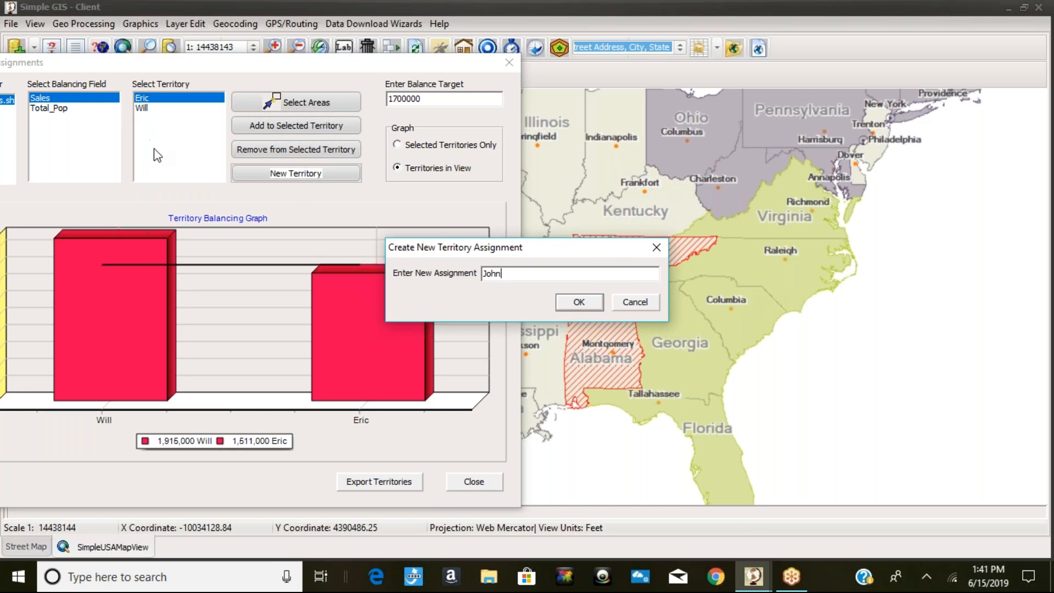
{"action": "left_click", "coordinate": [589, 307]}
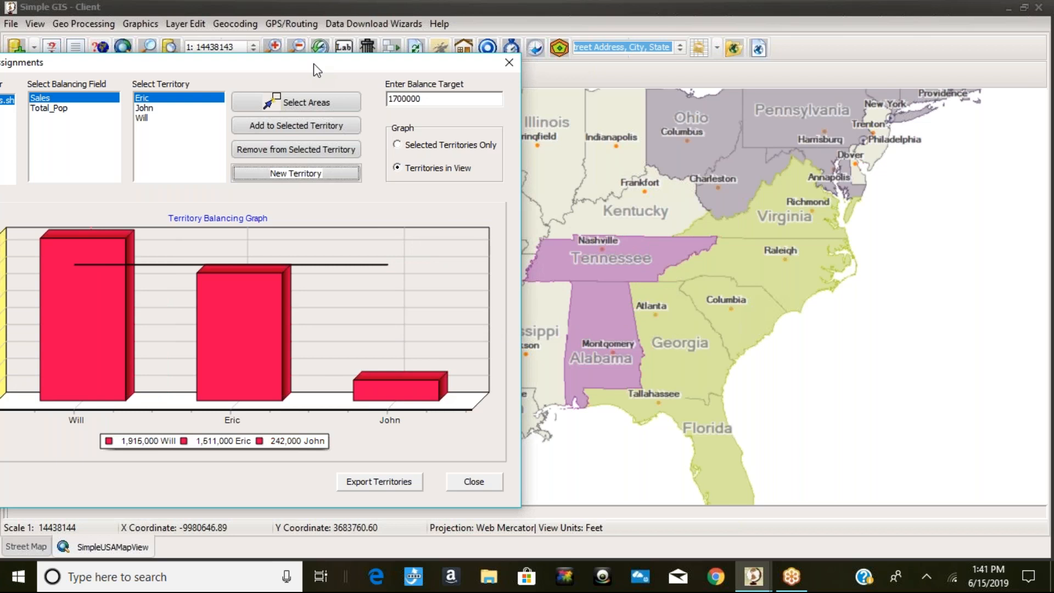
- Move the territory assignments dialog fully into view and switch the balancing field to Total_Pop
{"action": "left_click_drag", "start_coordinate": [314, 64], "coordinate": [427, 60]}
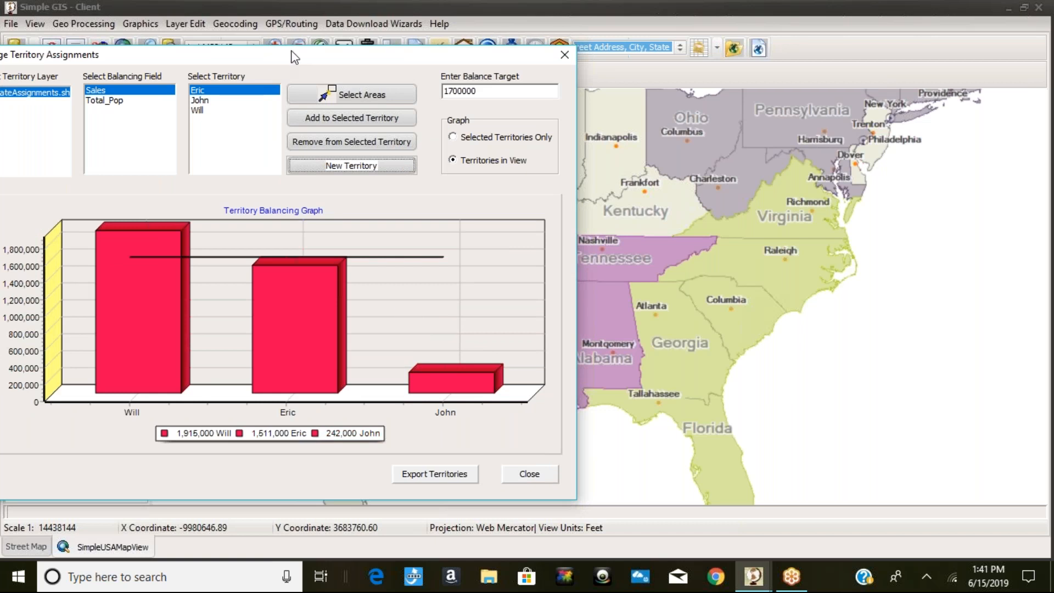
{"action": "left_click_drag", "start_coordinate": [295, 56], "coordinate": [413, 50]}
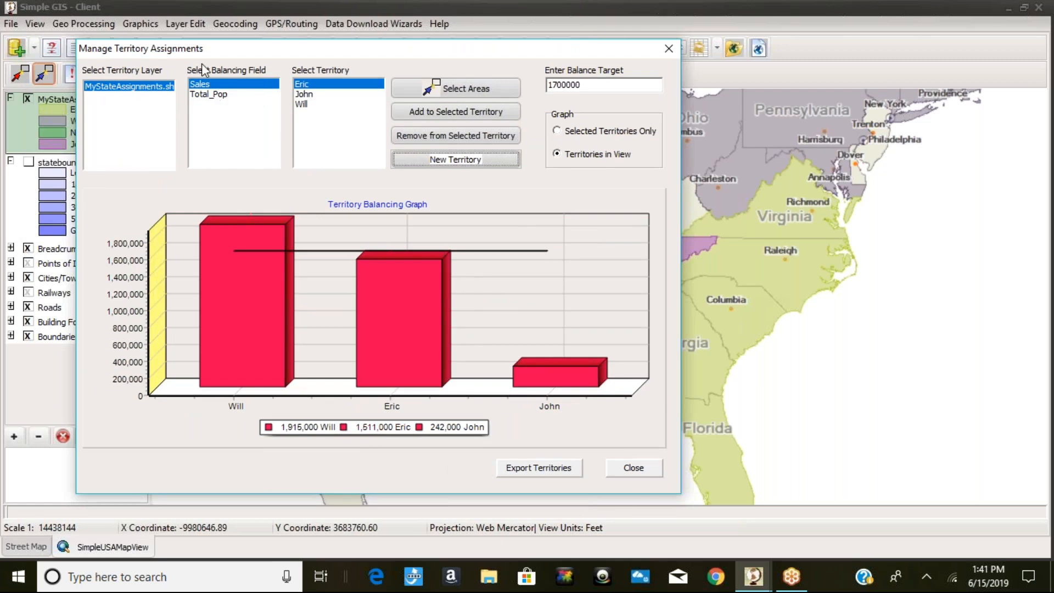
{"action": "left_click", "coordinate": [219, 96]}
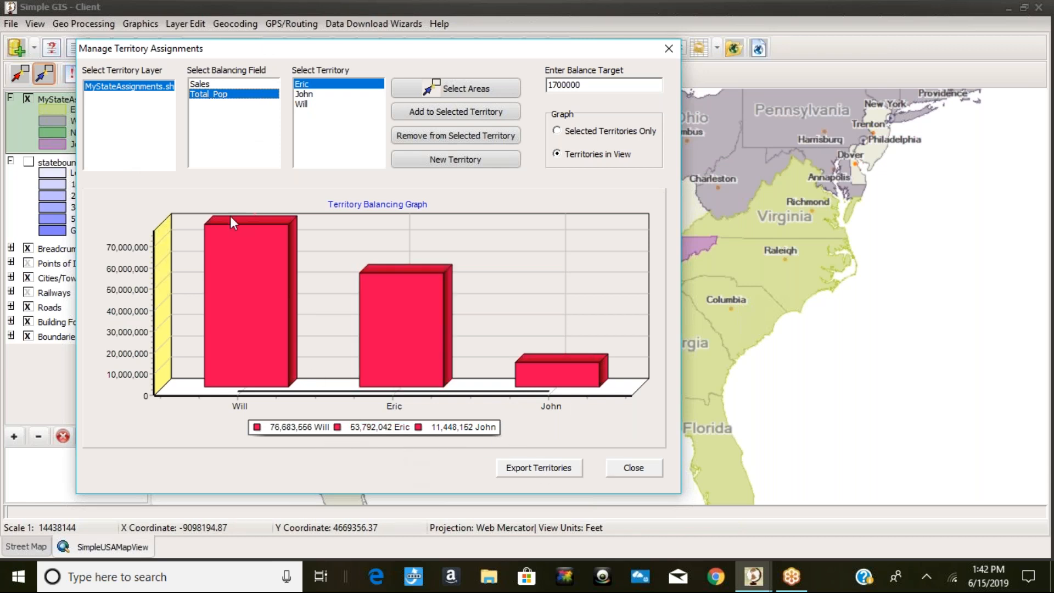
- Export the territories to the Territories folder as a data file named newassignments and close the territory assignments dialog
{"action": "left_click", "coordinate": [539, 470]}
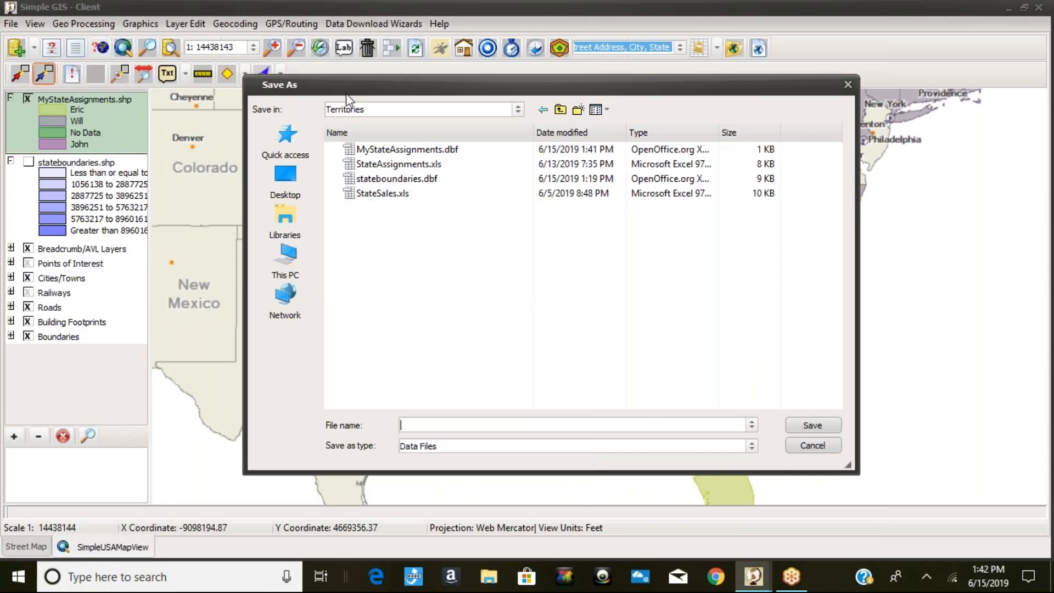
{"action": "left_click_drag", "start_coordinate": [346, 94], "coordinate": [325, 93]}
{"action": "left_click", "coordinate": [339, 110]}
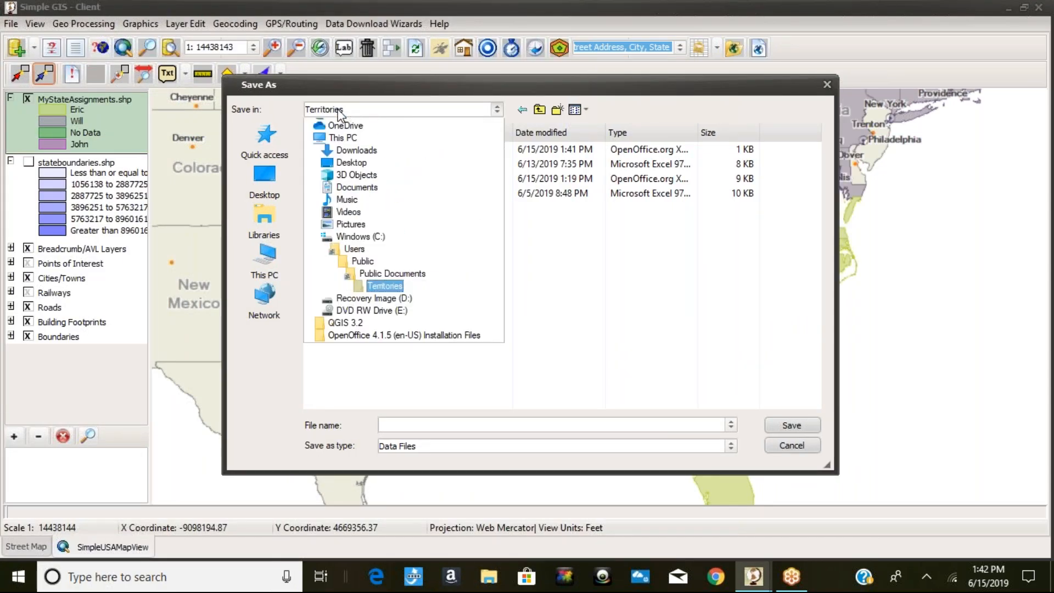
{"action": "scroll", "coordinate": [339, 113], "scroll_direction": "up", "scroll_amount": 2}
{"action": "left_click", "coordinate": [344, 112]}
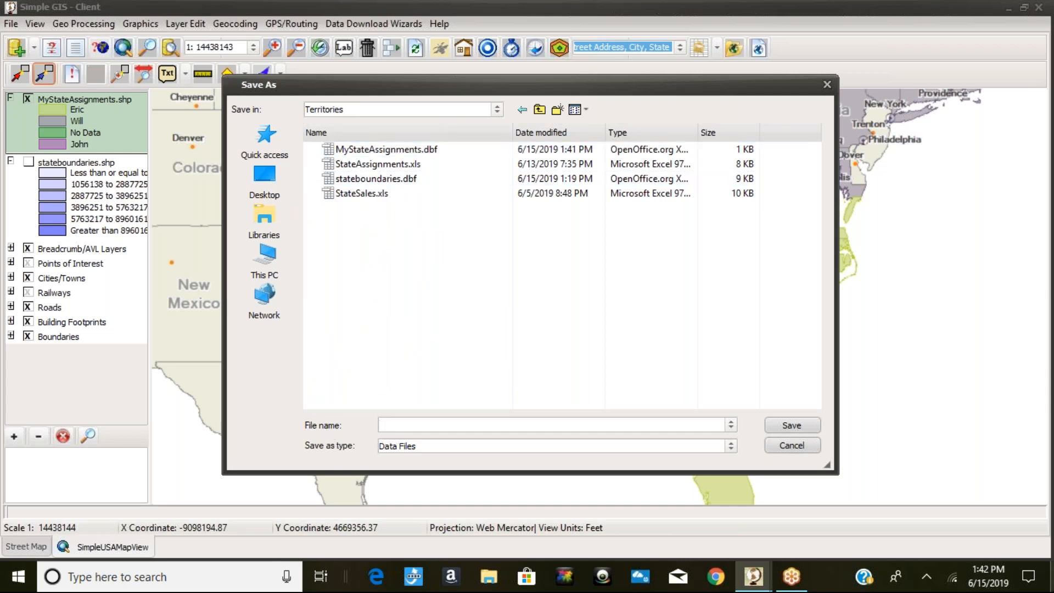
{"action": "type", "text": "newassignments"}
{"action": "left_click", "coordinate": [785, 426]}
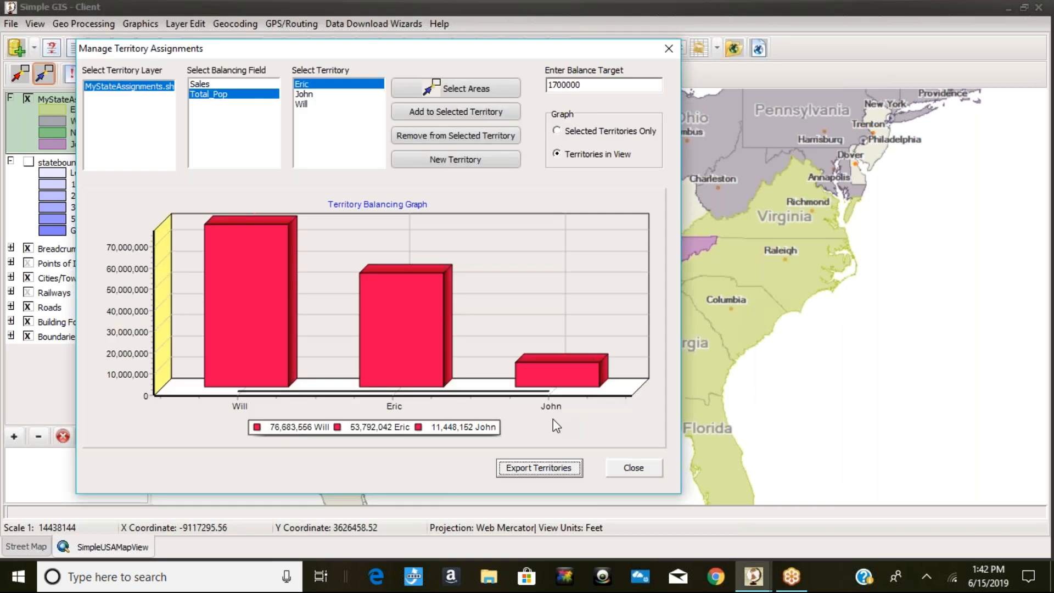
{"action": "left_click", "coordinate": [633, 468]}
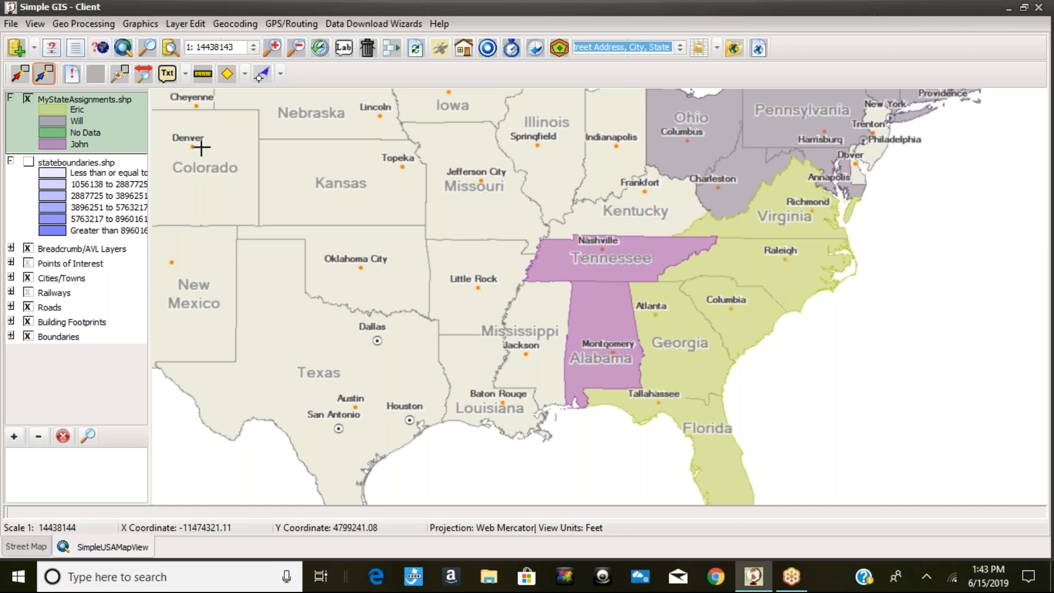
- Open the label definition of the MyStateAssignments layer and add the Manager field as the first label line
{"action": "double_click", "coordinate": [89, 126]}
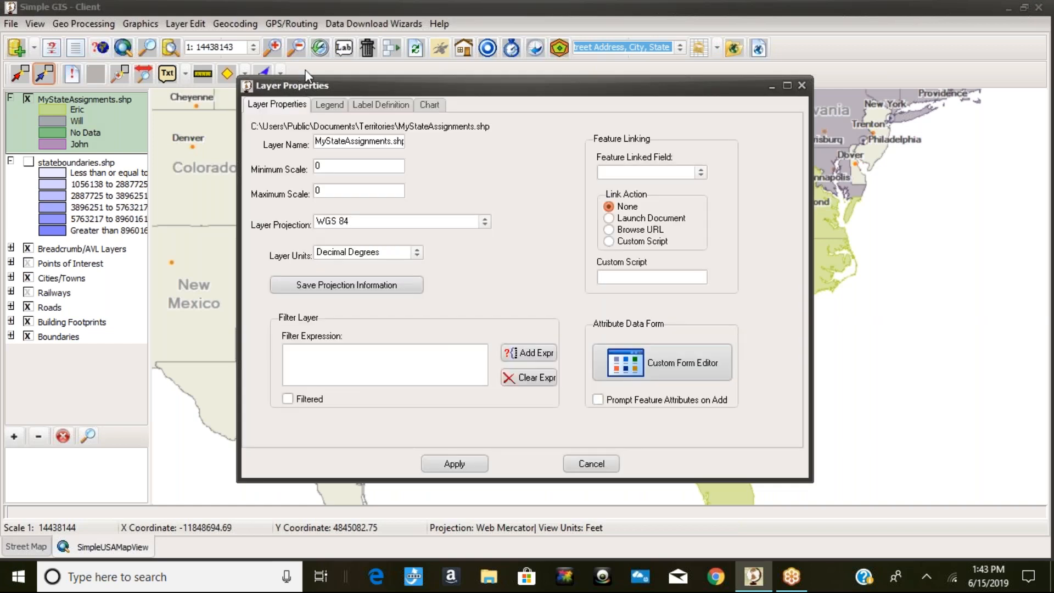
{"action": "left_click", "coordinate": [386, 106]}
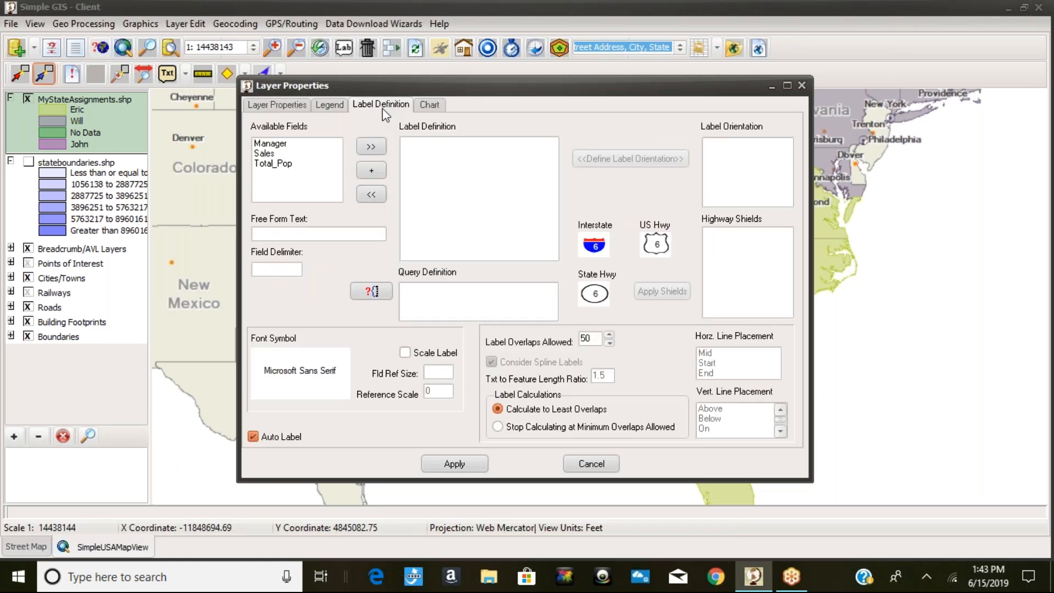
{"action": "left_click", "coordinate": [274, 145]}
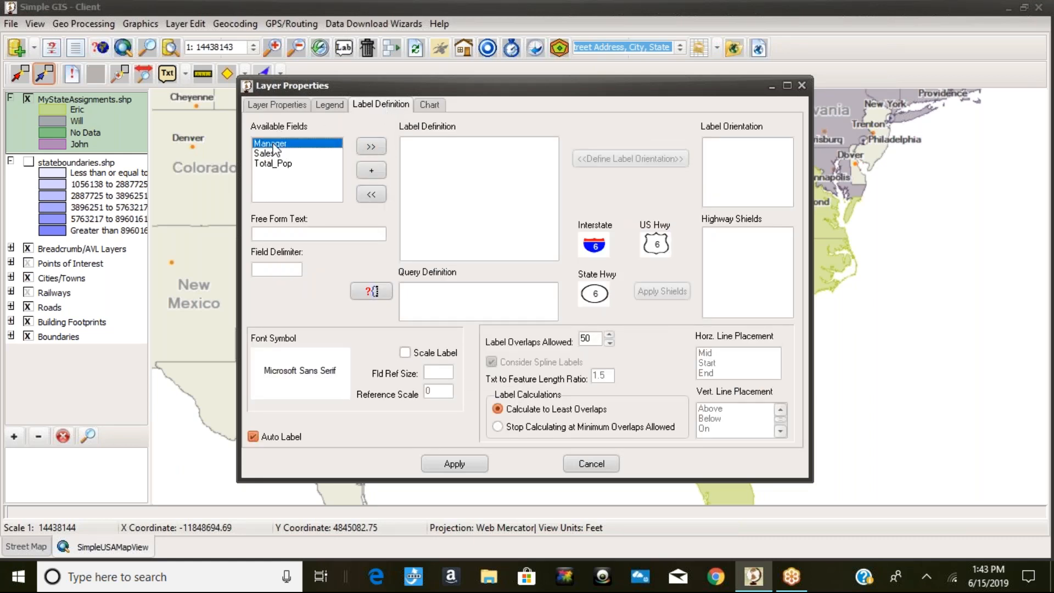
{"action": "left_click", "coordinate": [370, 147]}
- Add a second label line made of the free-form text "Sales:" followed by the Sales field
{"action": "left_click", "coordinate": [274, 238]}
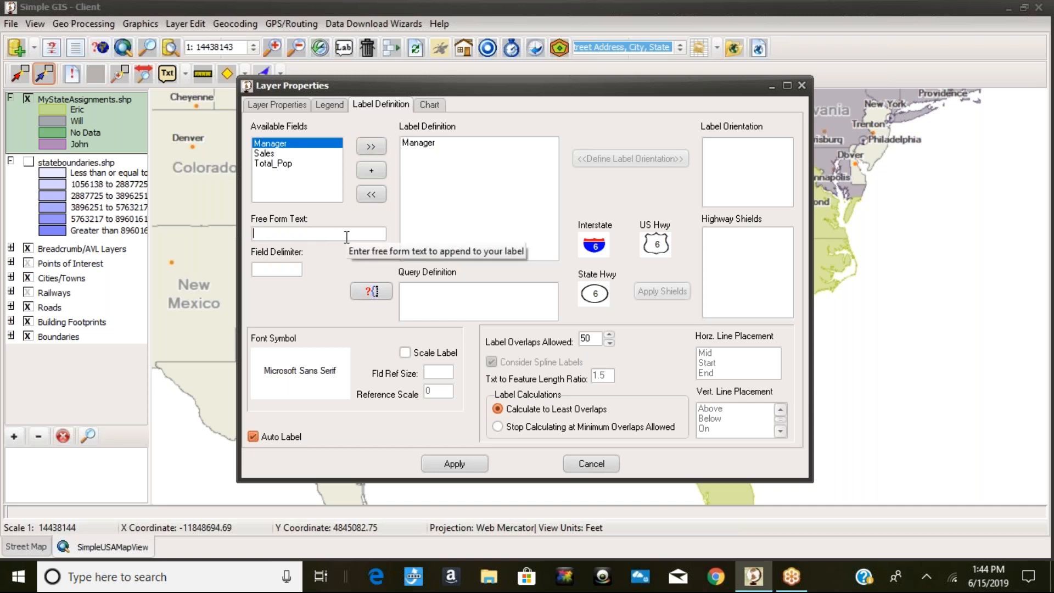
{"action": "type", "text": "Sa"}
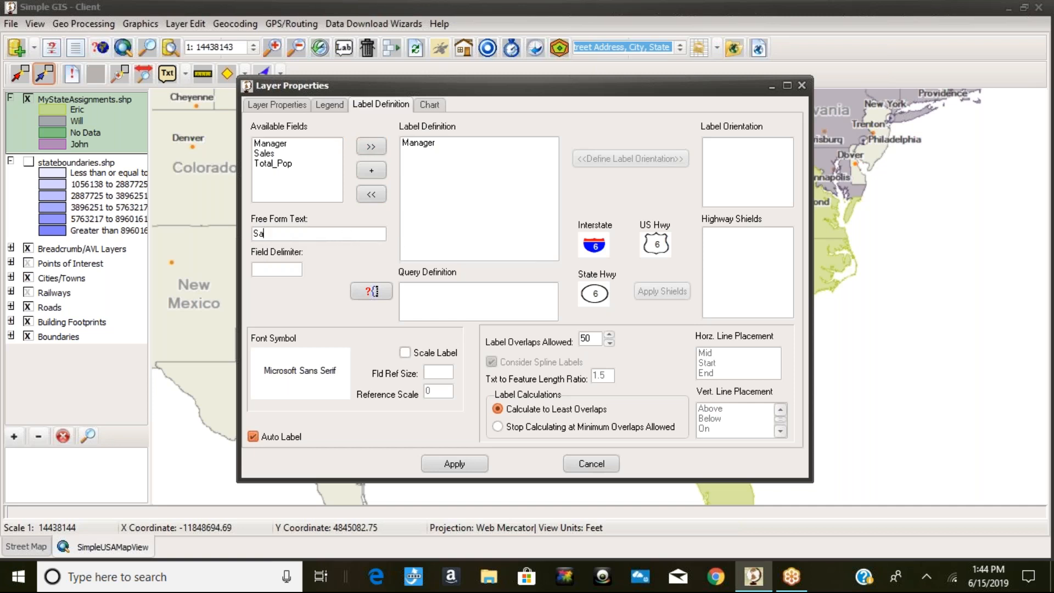
{"action": "type", "text": "les D"}
{"action": "key", "text": "BackSpace"}
{"action": "key", "text": "BackSpace"}
{"action": "left_click", "coordinate": [371, 148]}
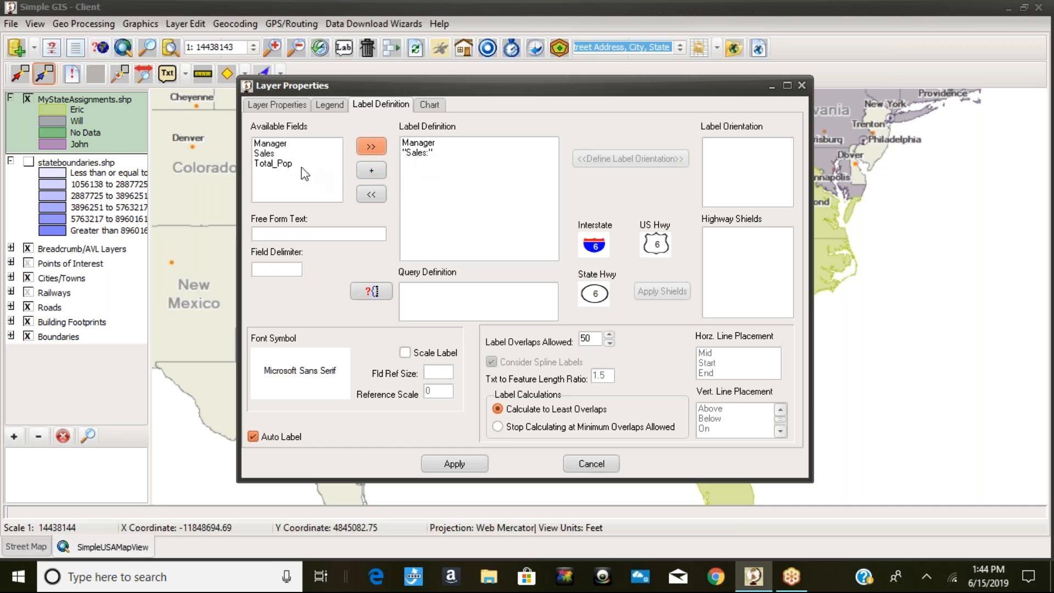
{"action": "left_click", "coordinate": [418, 153]}
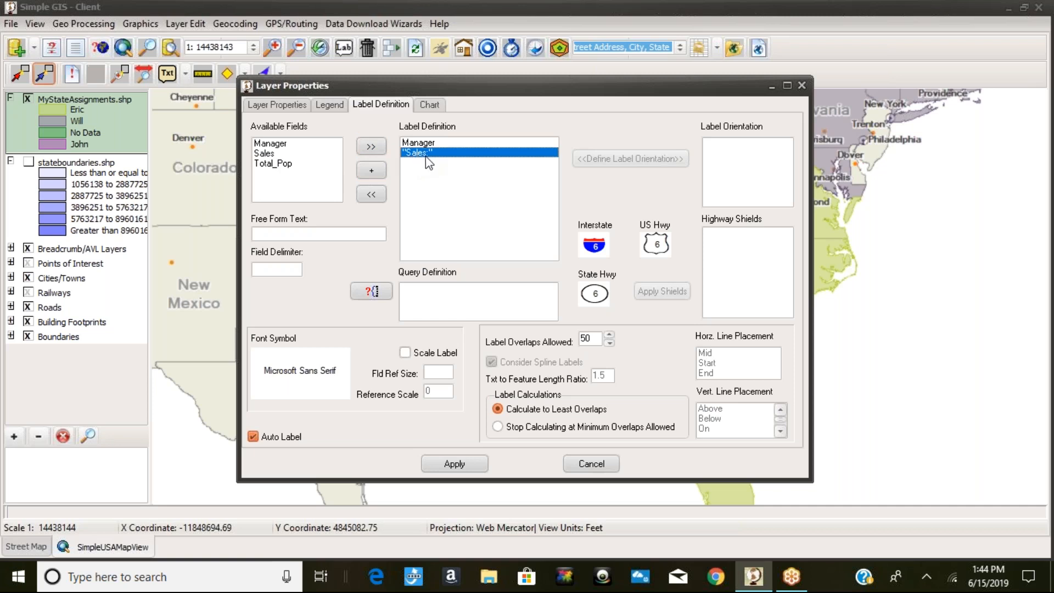
{"action": "left_click", "coordinate": [268, 153]}
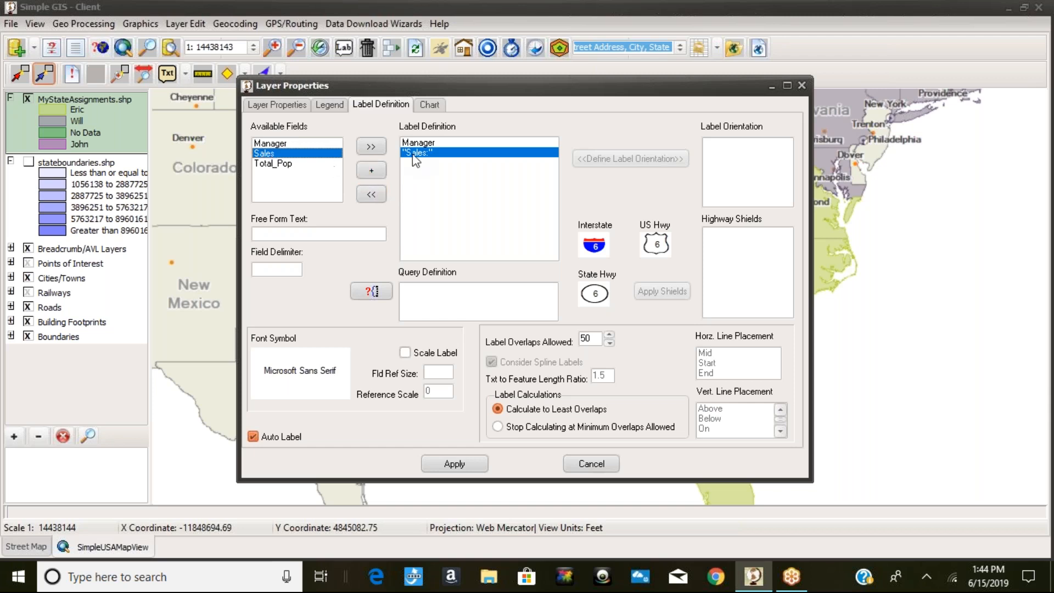
{"action": "left_click", "coordinate": [371, 173]}
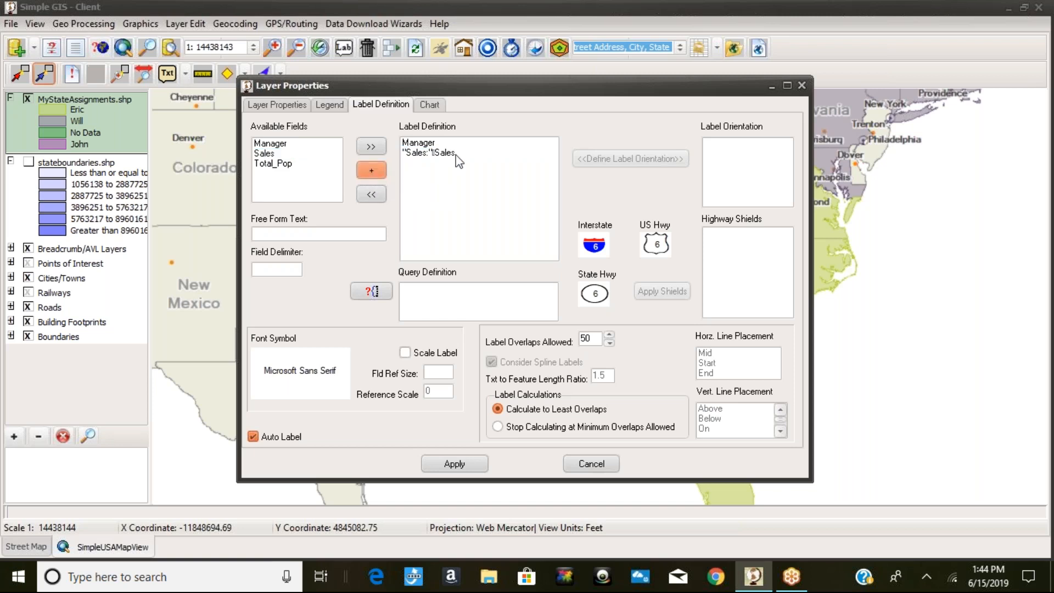
- Set the label font to the regular Microsoft Sans Serif style with a halo outline and apply the labels to the territory layer
{"action": "left_click", "coordinate": [293, 376]}
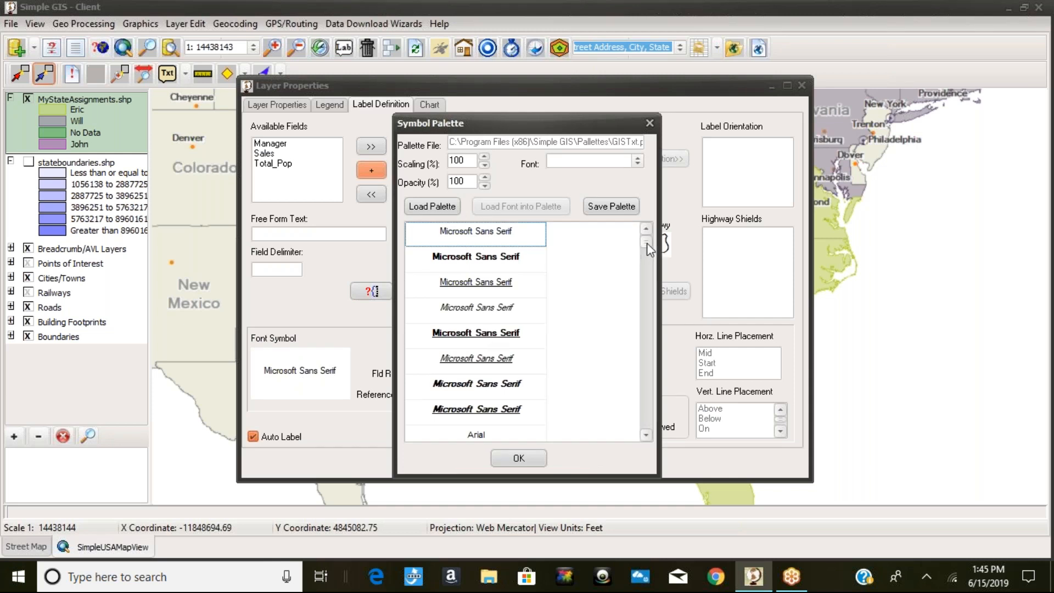
{"action": "left_click", "coordinate": [531, 310]}
{"action": "scroll", "coordinate": [532, 311], "scroll_direction": "down", "scroll_amount": 1}
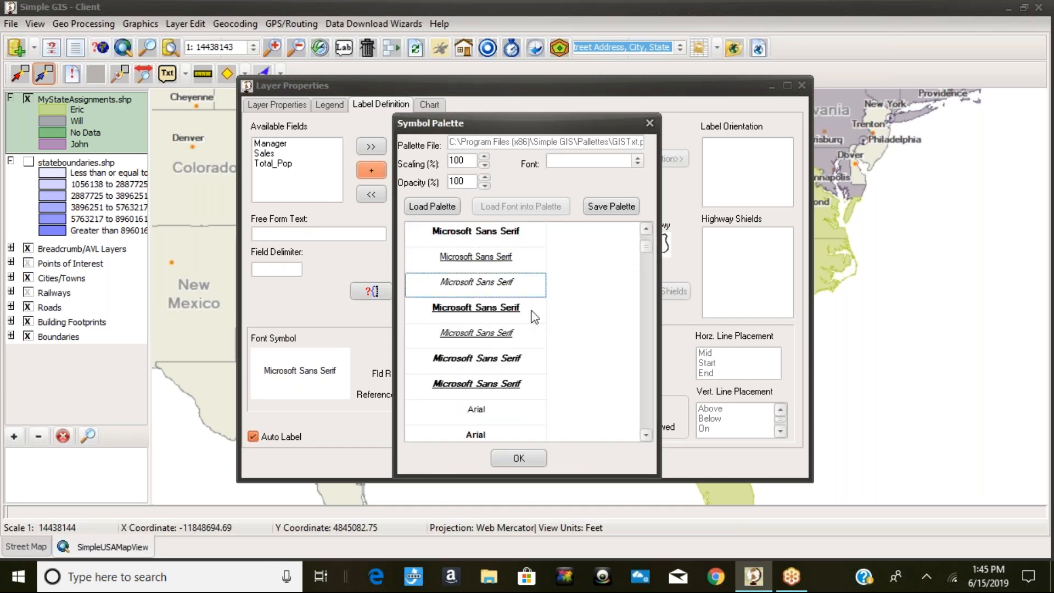
{"action": "key", "text": "Down"}
{"action": "key", "text": "Down"}
{"action": "key", "text": "Down"}
{"action": "key", "text": "Down"}
{"action": "key", "text": "Down"}
{"action": "key", "text": "Down"}
{"action": "key", "text": "Down"}
{"action": "key", "text": "Down"}
{"action": "key", "text": "Down"}
{"action": "key", "text": "Down"}
{"action": "key", "text": "Down"}
{"action": "key", "text": "Down"}
{"action": "key", "text": "Down"}
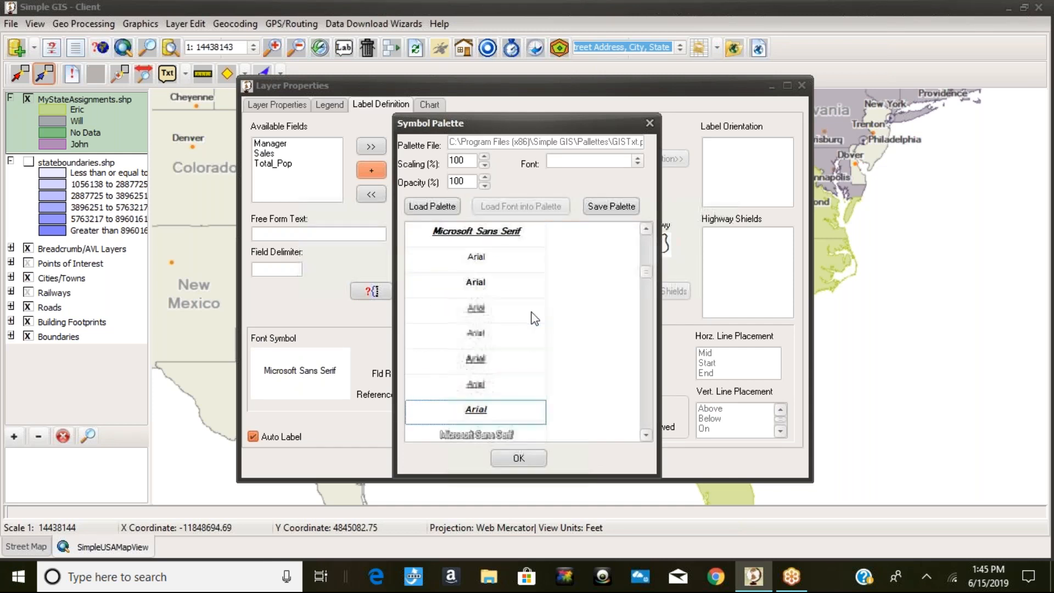
{"action": "key", "text": "Down"}
{"action": "key", "text": "Down"}
{"action": "left_click", "coordinate": [467, 336]}
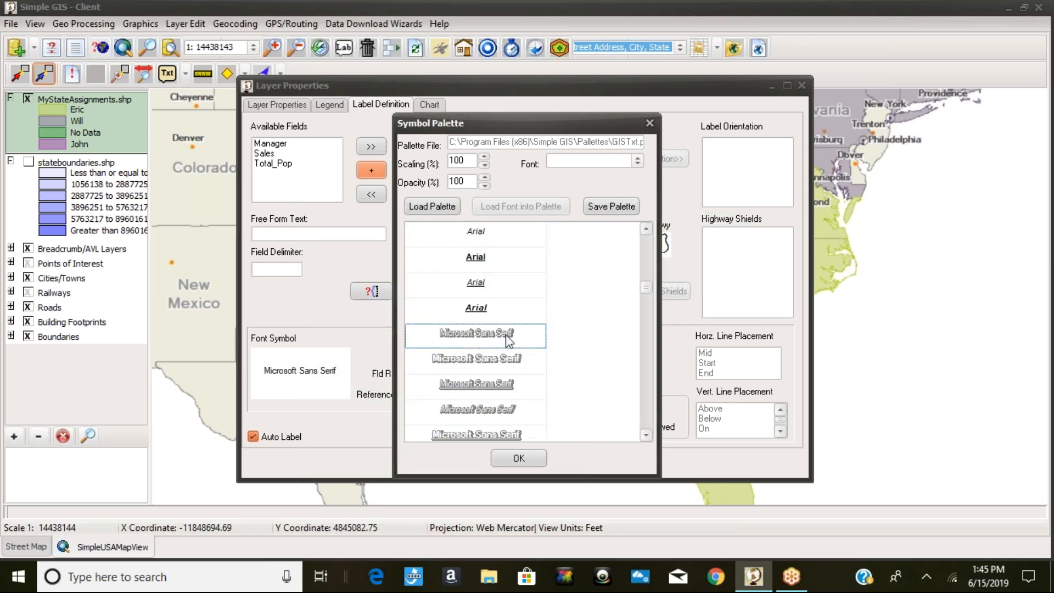
{"action": "left_click", "coordinate": [523, 460]}
{"action": "left_click", "coordinate": [463, 462]}
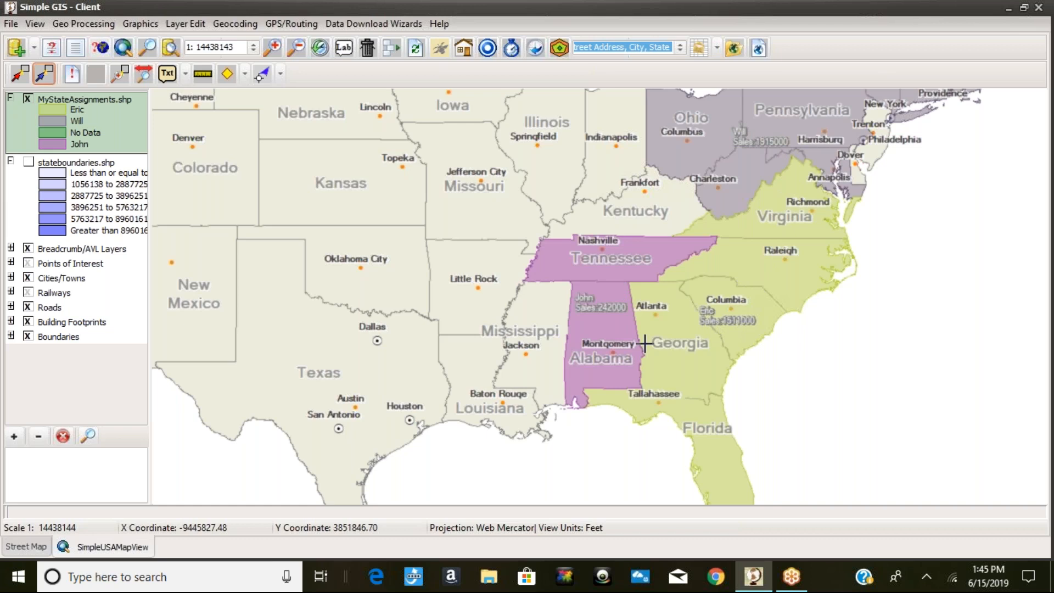
{"action": "scroll", "coordinate": [645, 343], "scroll_direction": "up", "scroll_amount": 1}
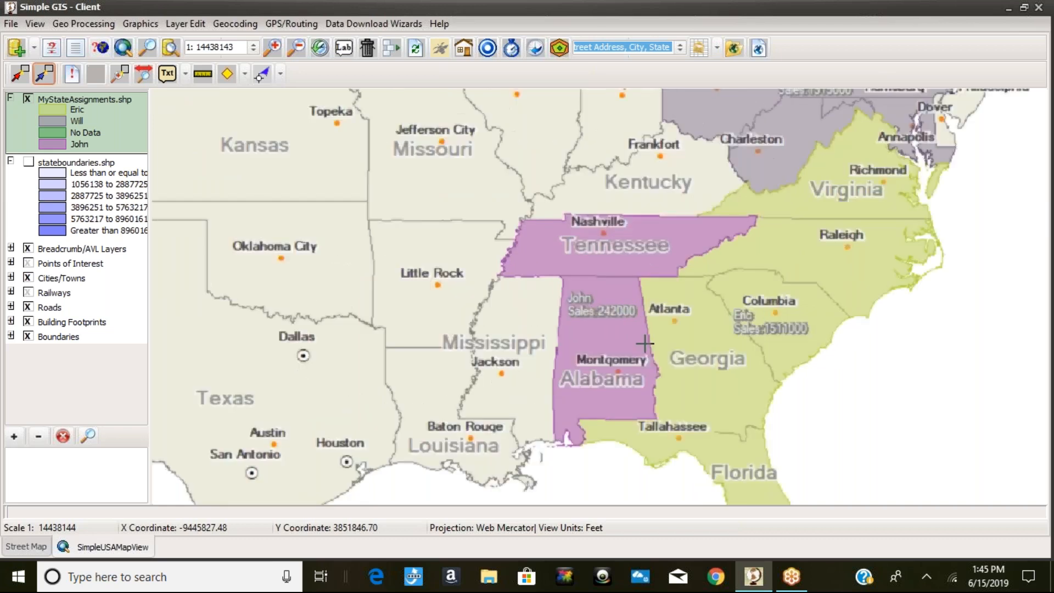
{"action": "scroll", "coordinate": [645, 343], "scroll_direction": "up", "scroll_amount": 1}
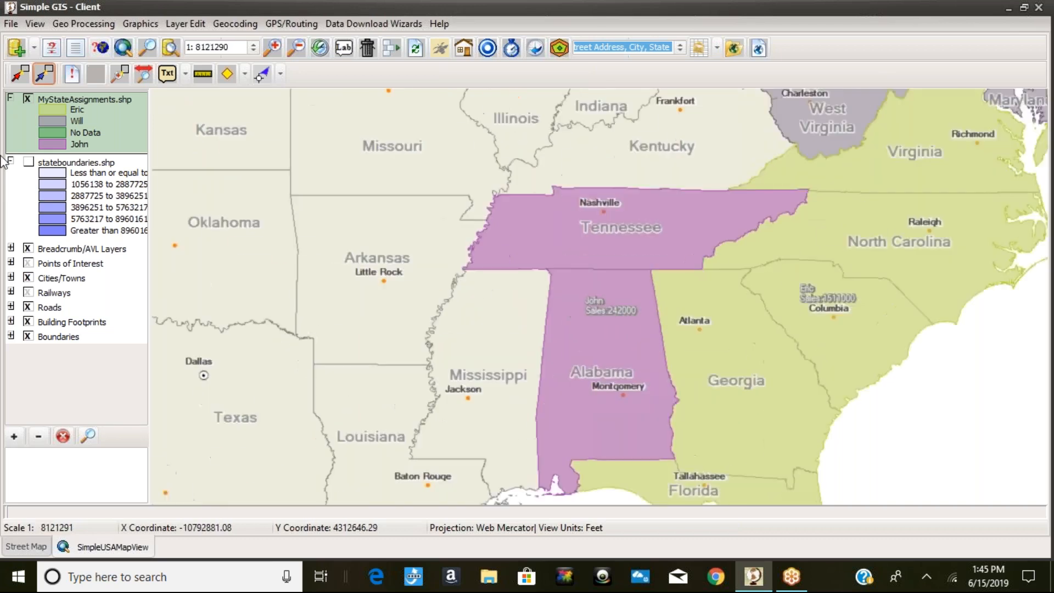